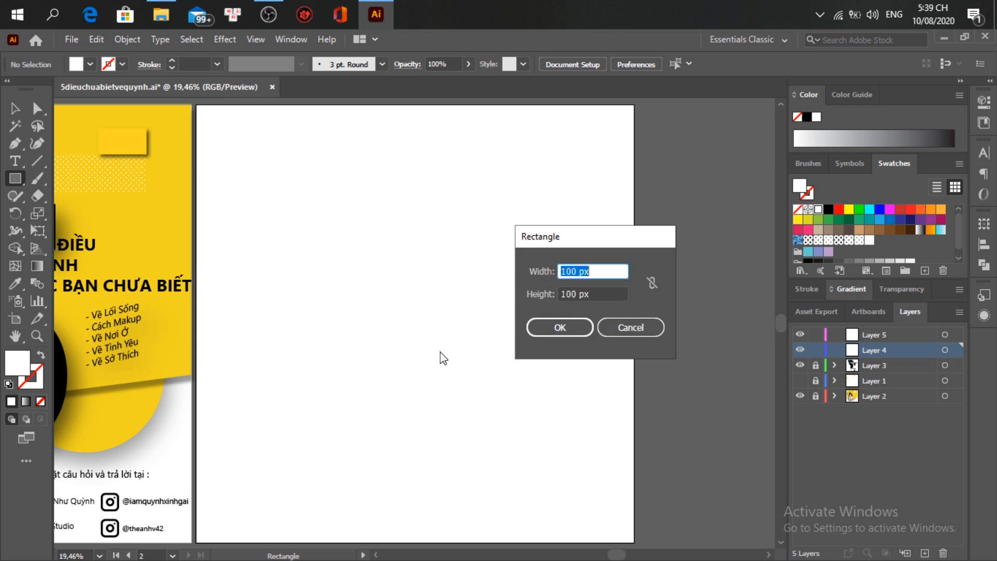
Step: Create a 2000 × 2000 px square and fill it with the first poster's yellow
key("Tab")
type("20")
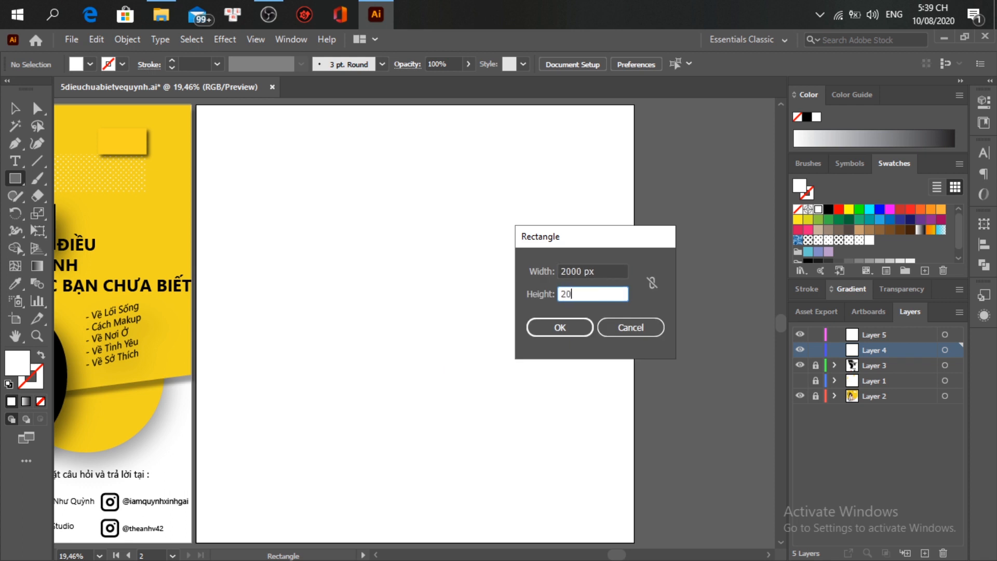
type("00")
key("Return")
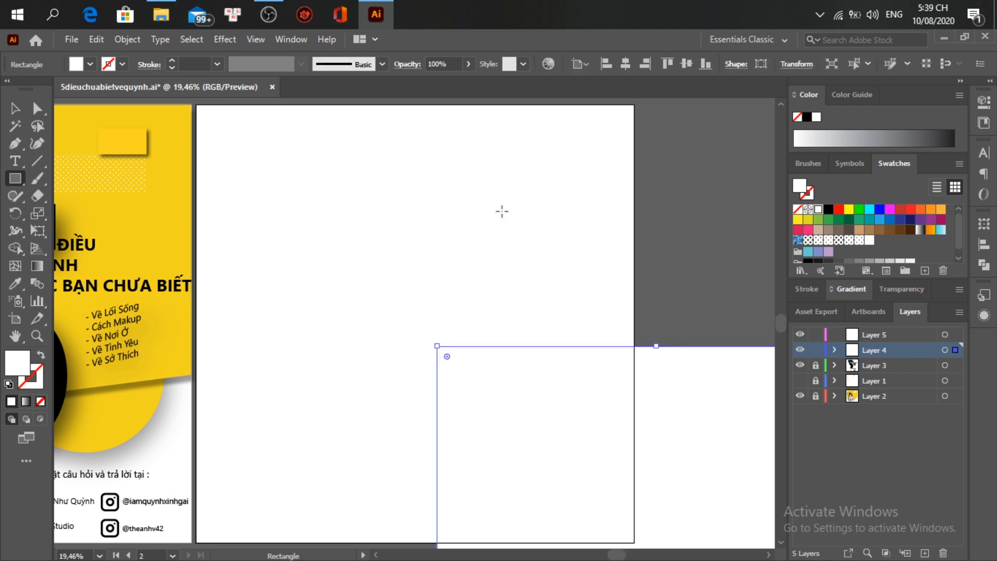
key("i")
left_click(151, 218)
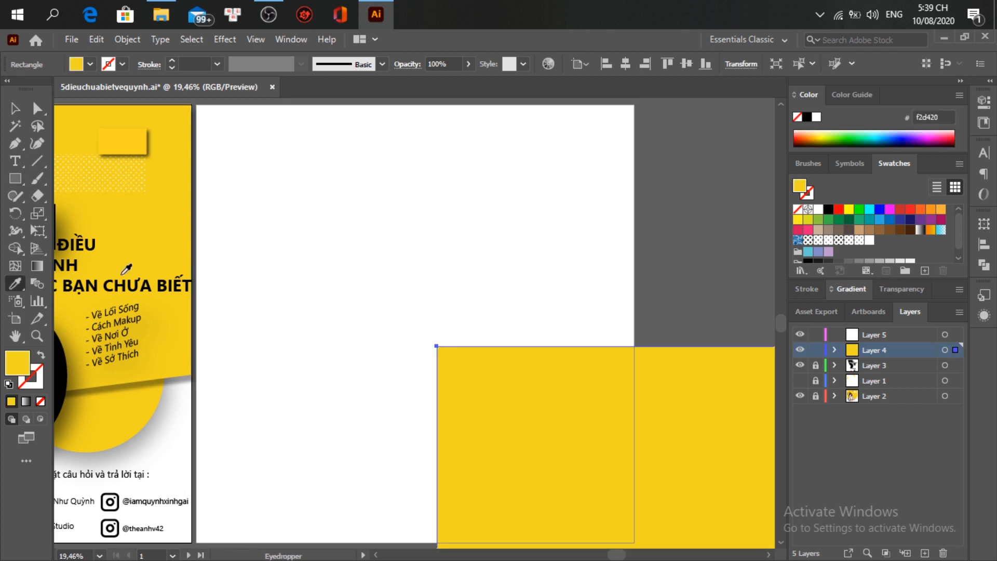
Step: Align the yellow square to fully cover Artboard 3, then select it in the Layers panel
key("v")
left_click(645, 64)
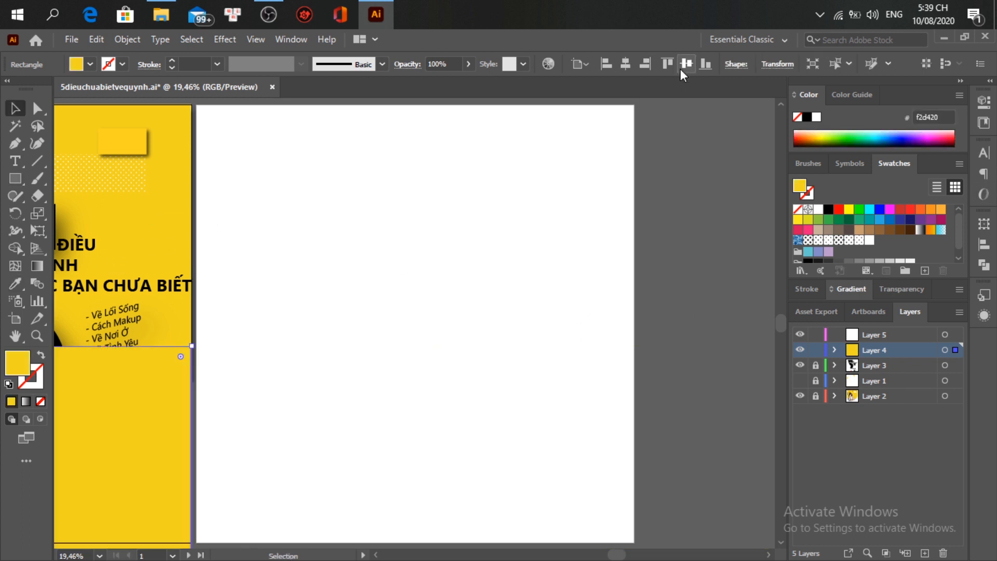
left_click(667, 64)
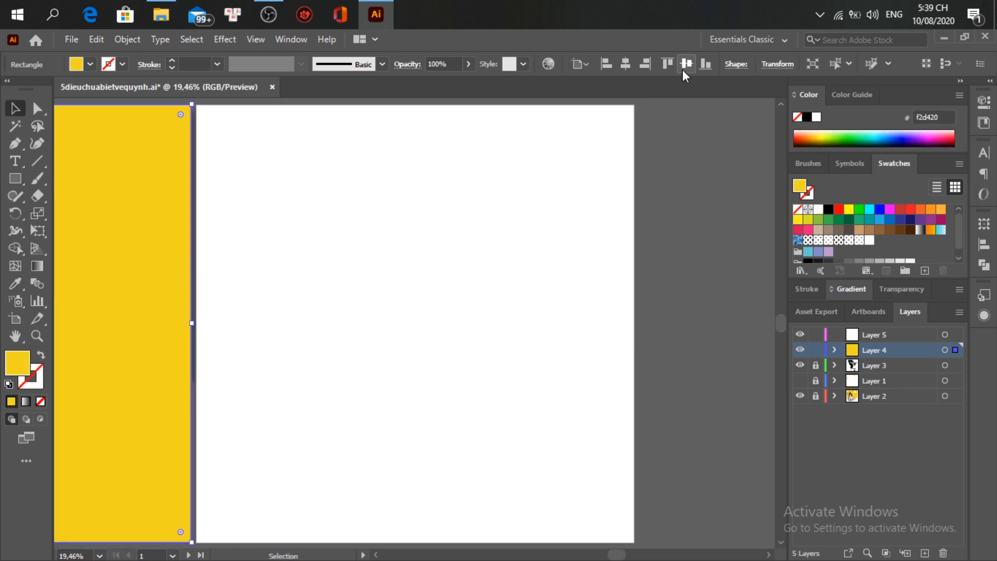
left_click(865, 311)
left_click(858, 348)
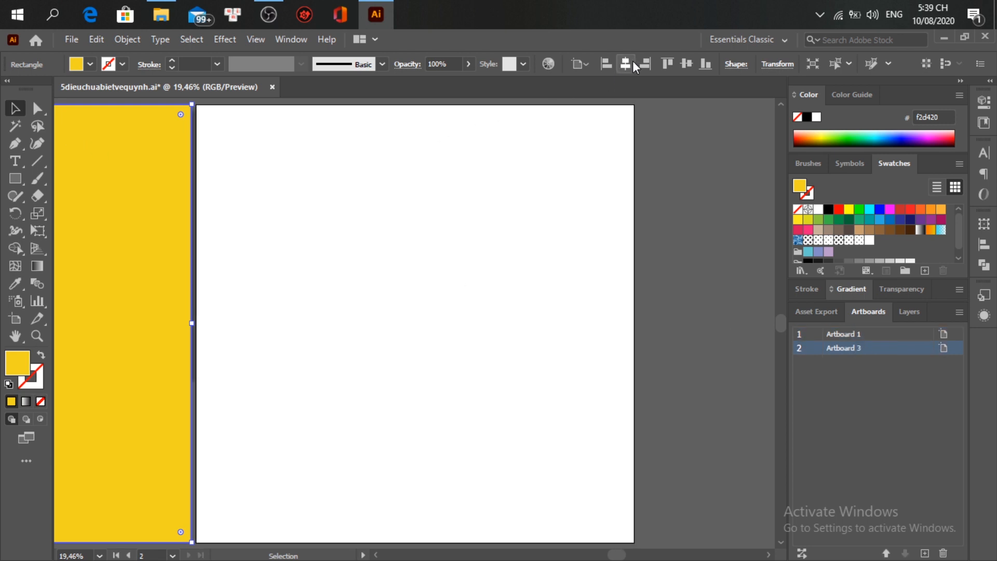
left_click(632, 62)
left_click(675, 223)
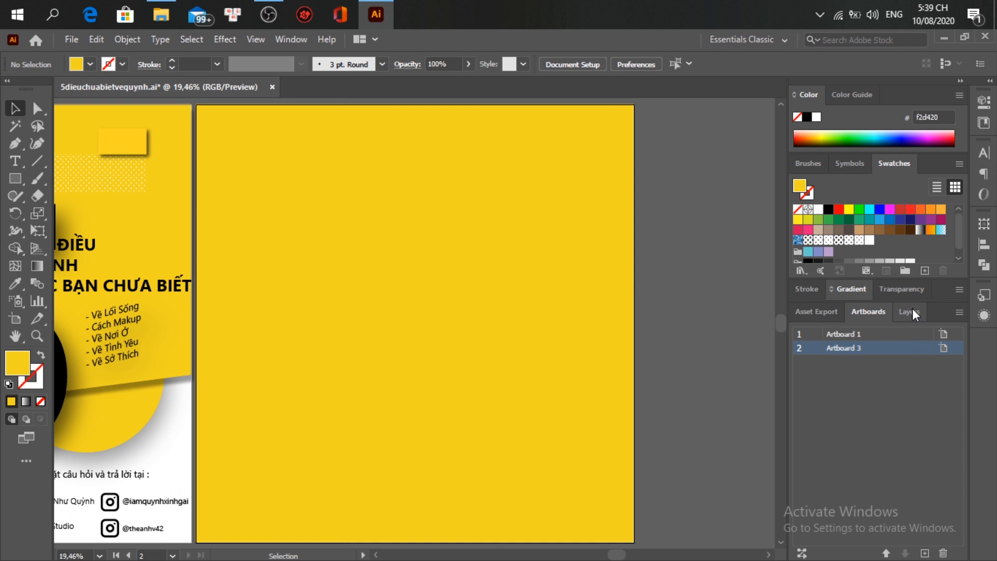
left_click(913, 313)
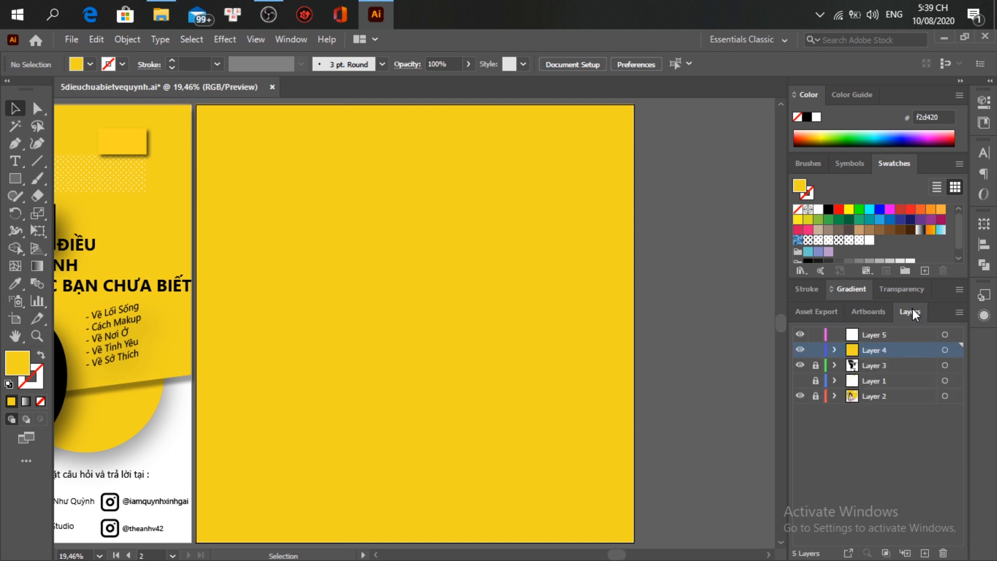
left_click(478, 356)
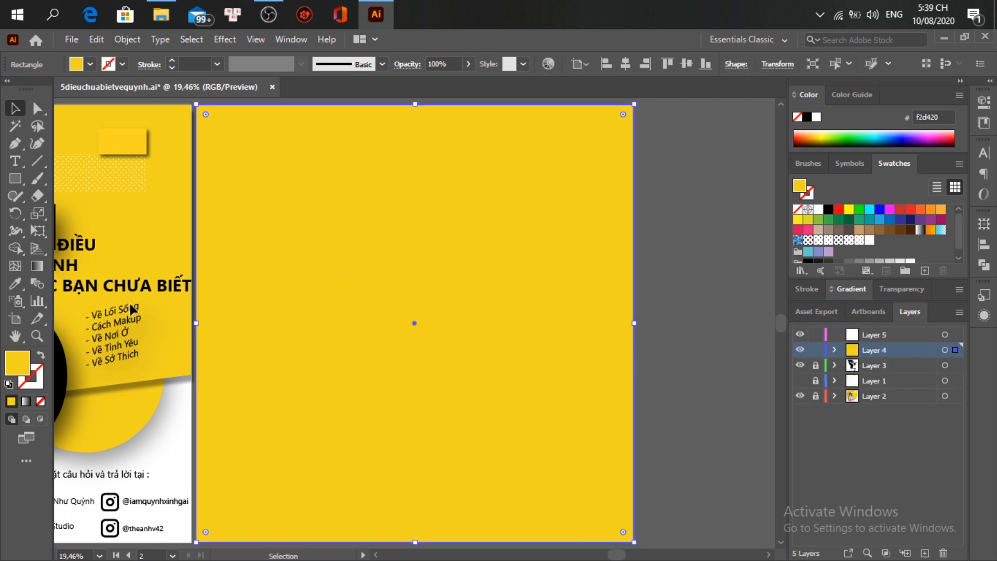
Step: Draw a closed Pen shape covering the artboard below a slanted diagonal line
left_click(15, 143)
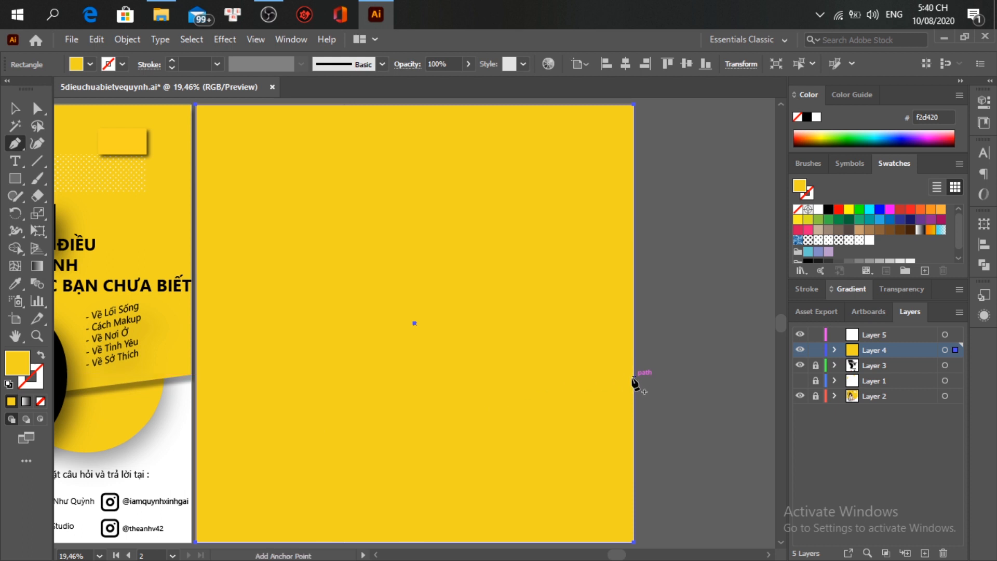
left_click(656, 365, "ctrl")
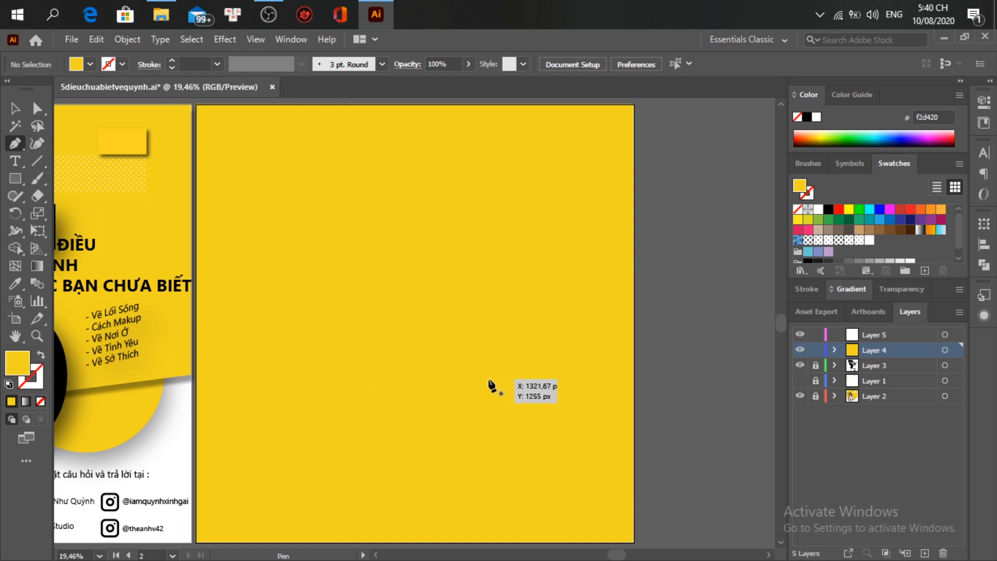
left_click(633, 379)
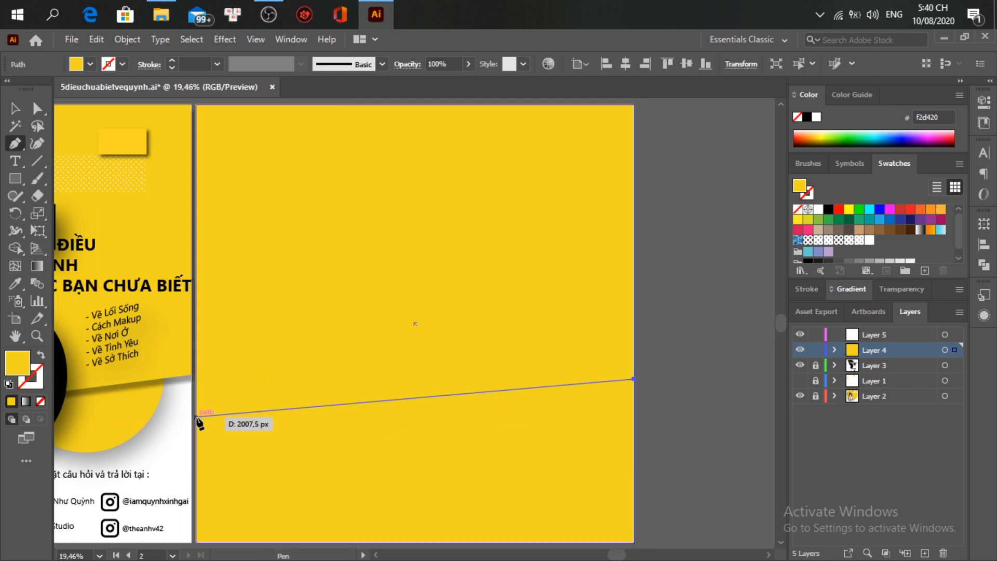
key("ctrl+minus")
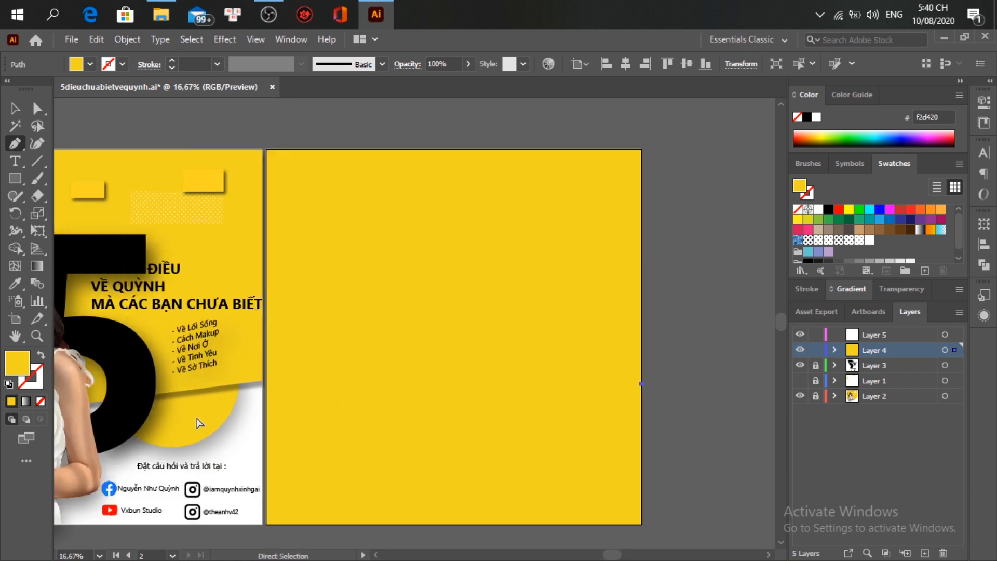
scroll(199, 422, "left", 5)
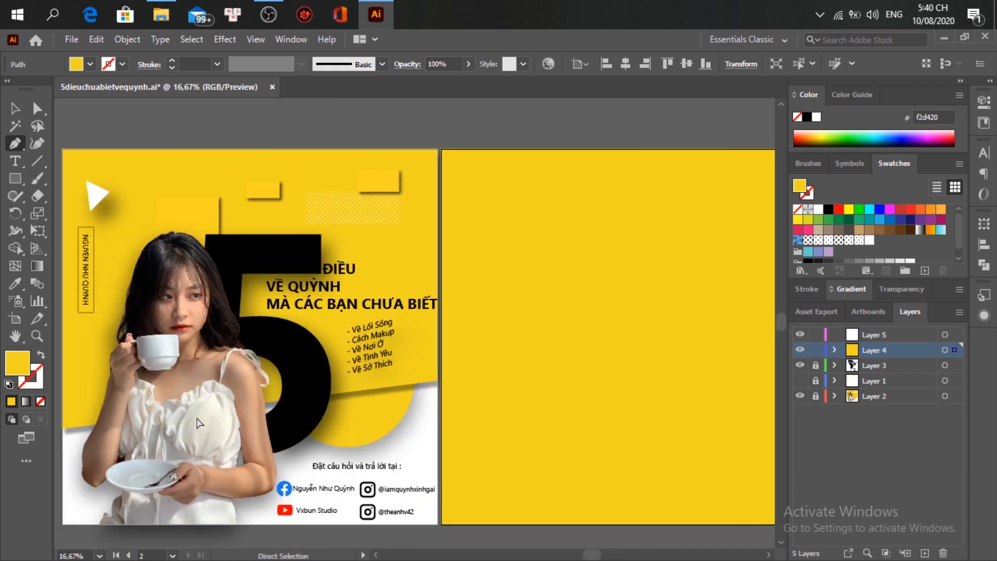
left_click(440, 429)
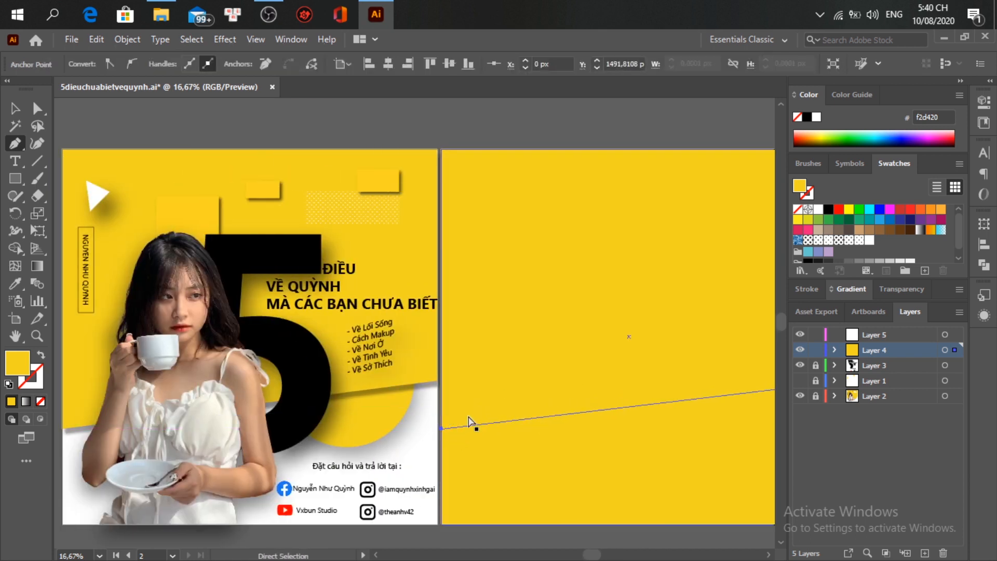
scroll(469, 421, "right", 3)
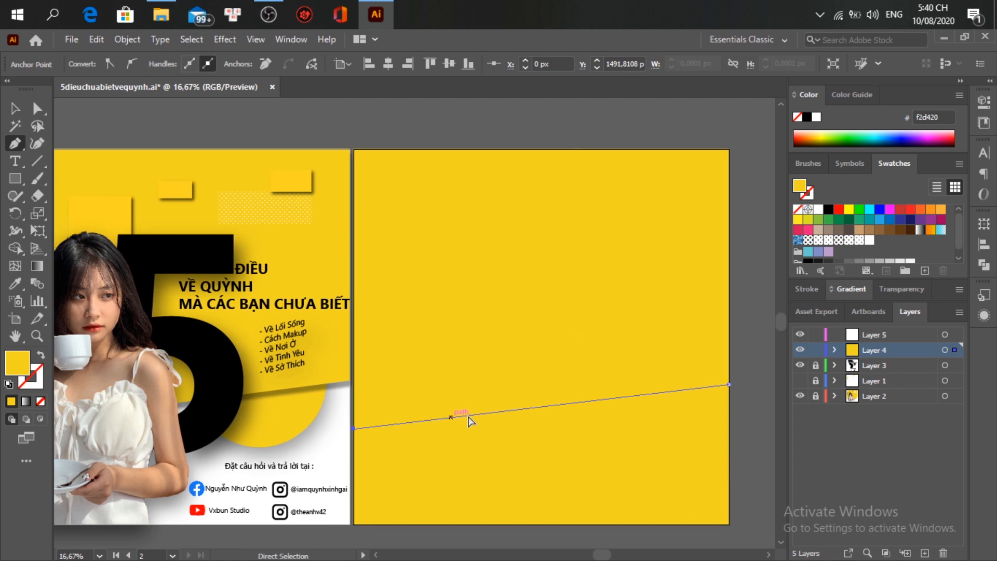
left_click(354, 533)
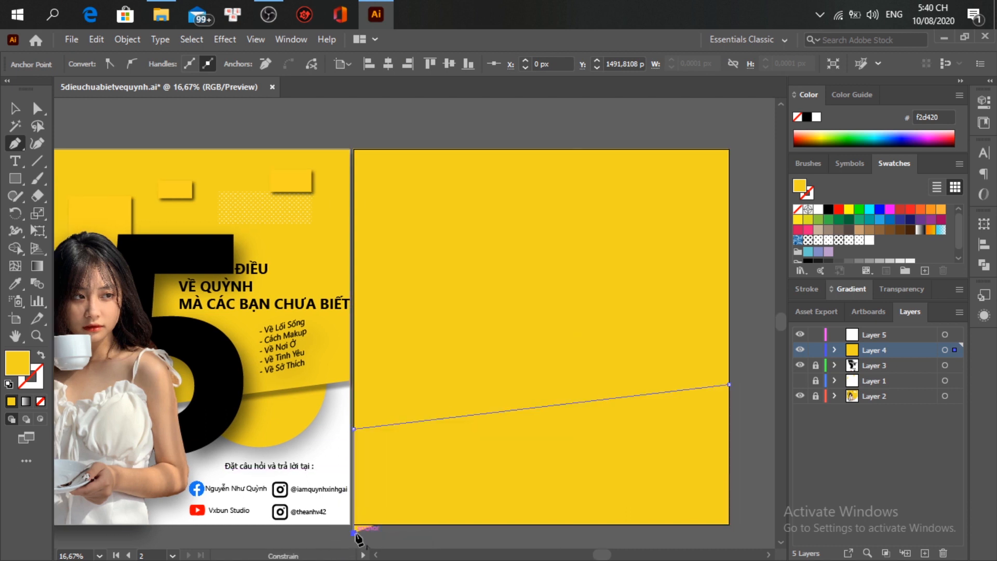
left_click(729, 532)
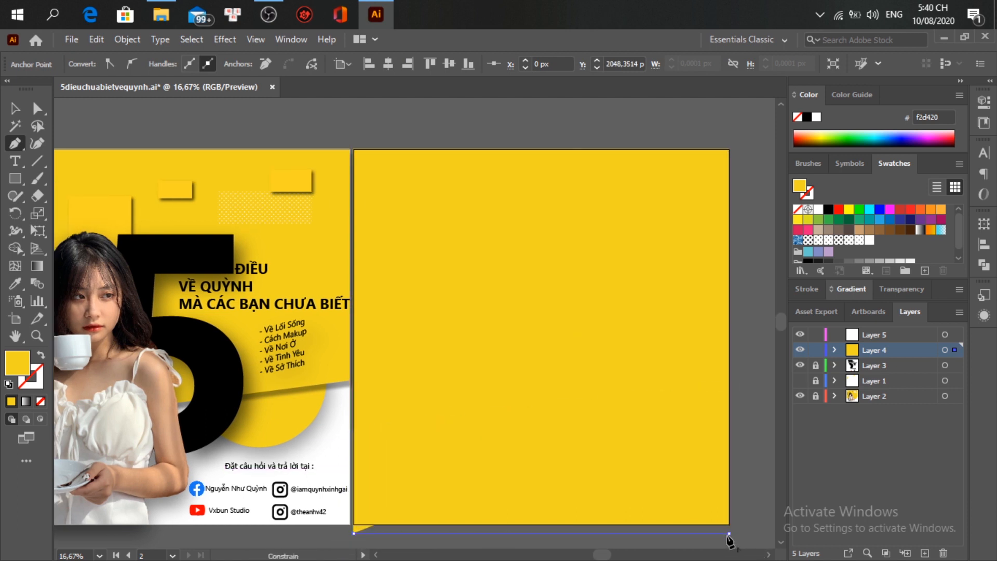
left_click(729, 384)
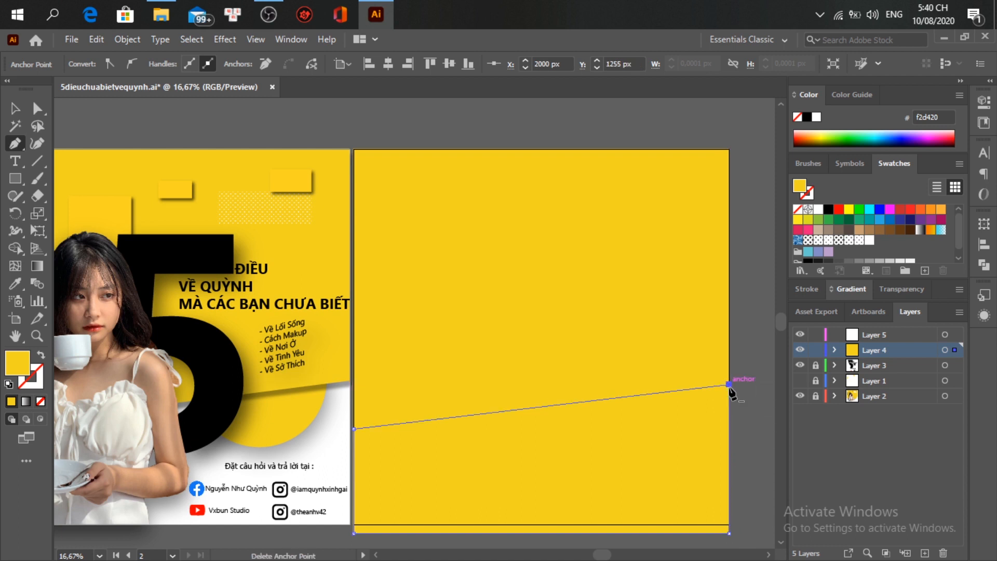
Step: Subtract the slanted shape from the yellow square using Pathfinder Minus Front
key("v")
mouse_move(760, 318)
left_mouse_down()
mouse_move(668, 441)
mouse_move(686, 447)
left_mouse_up()
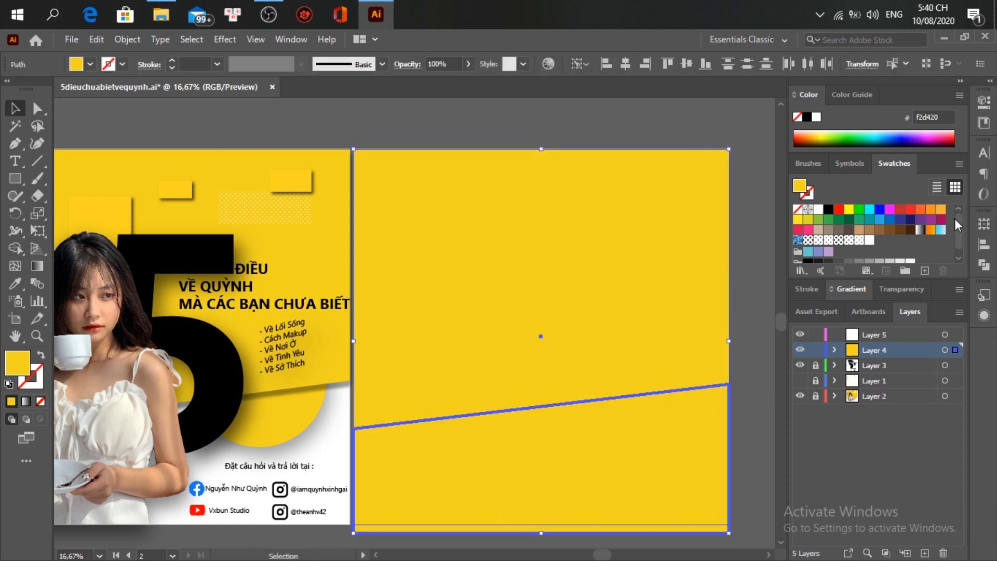
left_click(984, 265)
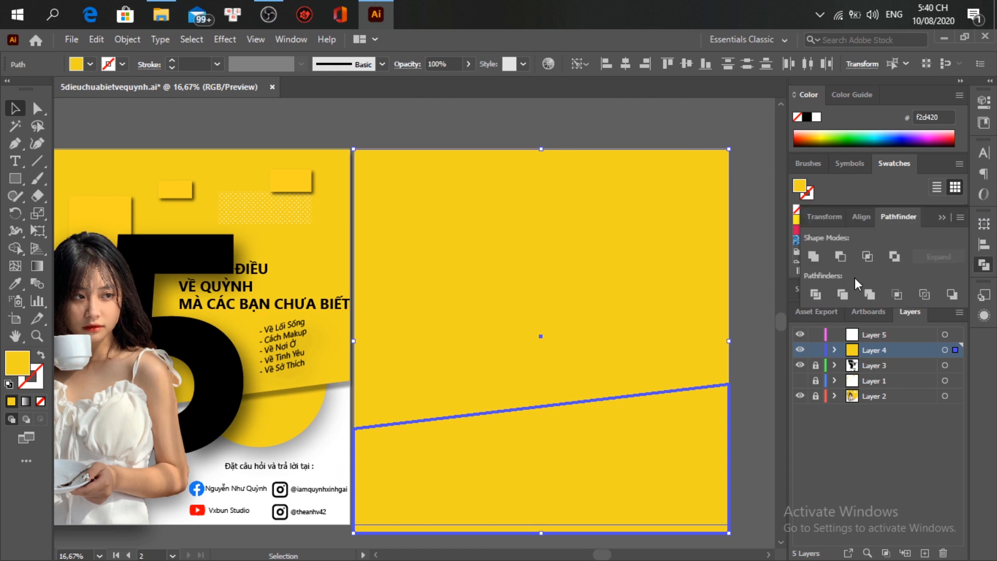
left_click(840, 257)
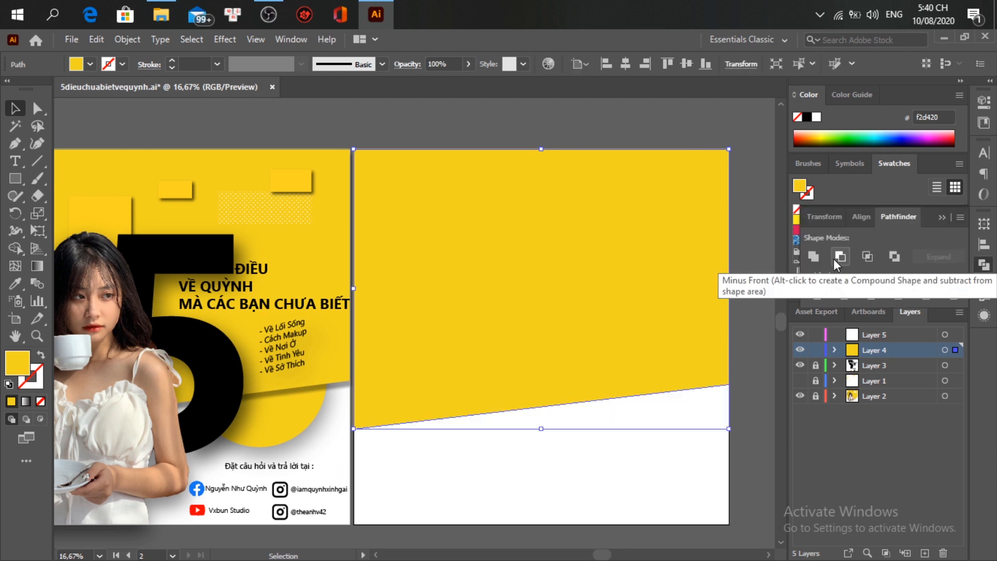
left_click(752, 309)
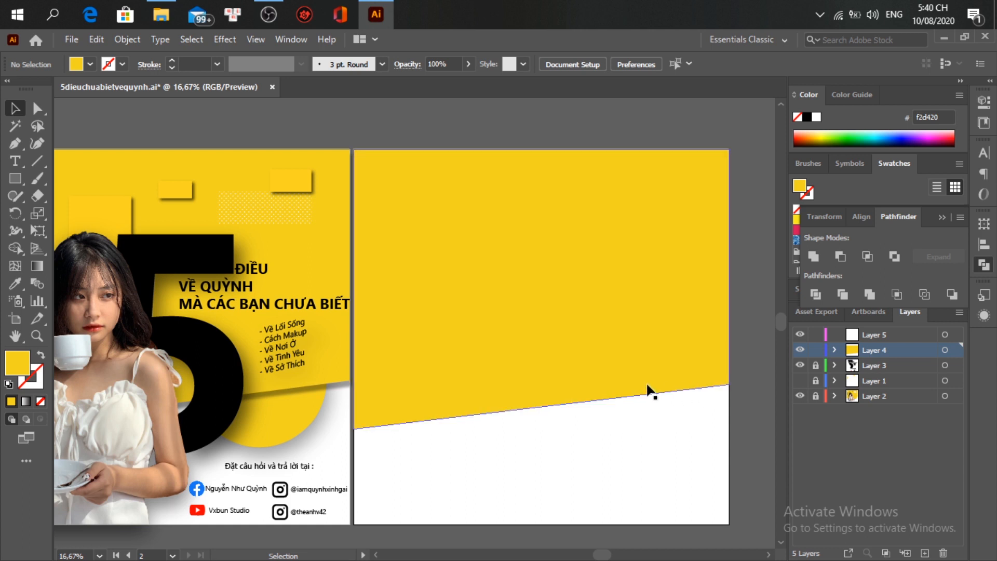
key("a")
scroll(645, 385, "left", 1)
scroll(647, 389, "left", 4)
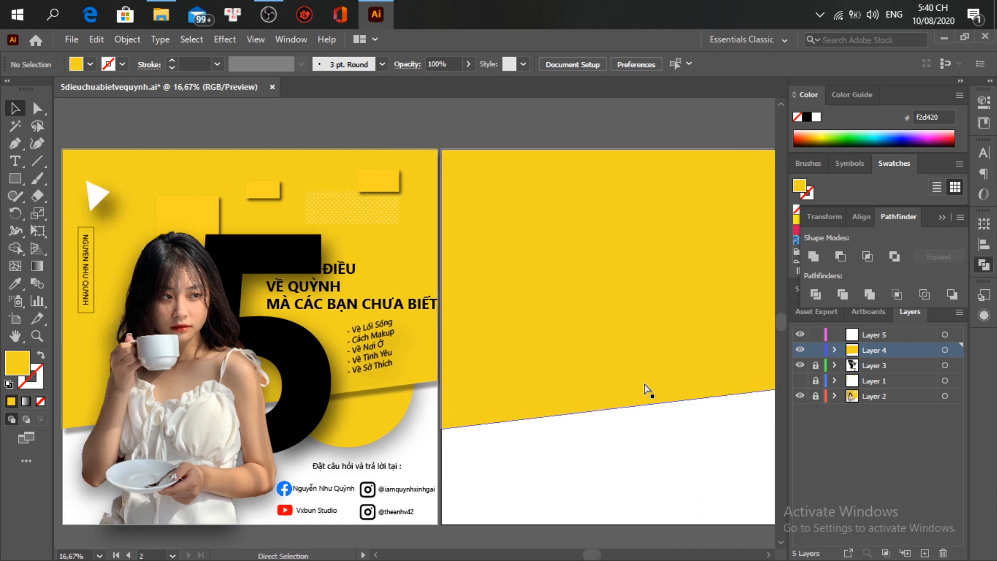
scroll(646, 391, "right", 5)
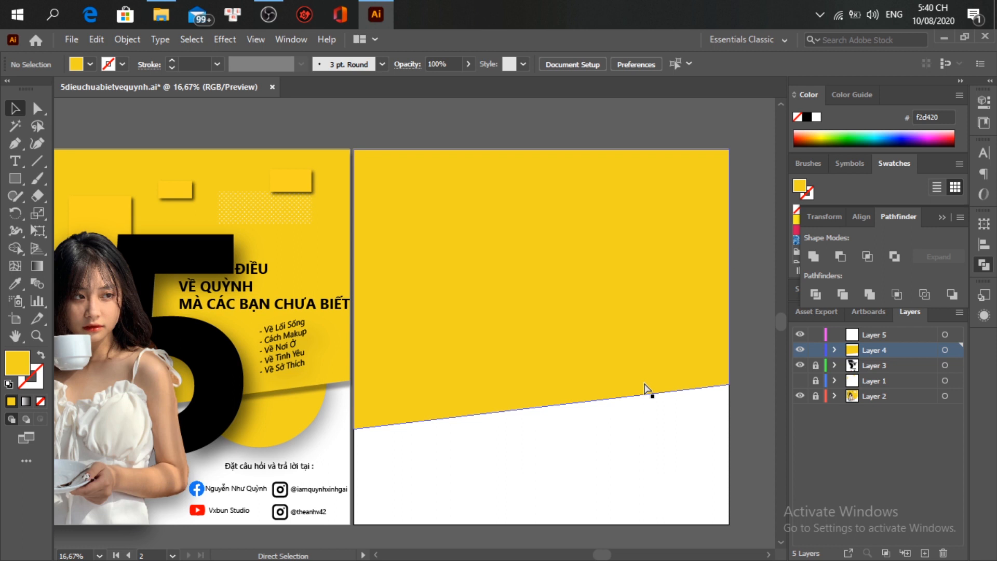
scroll(646, 391, "right", 1)
key("v")
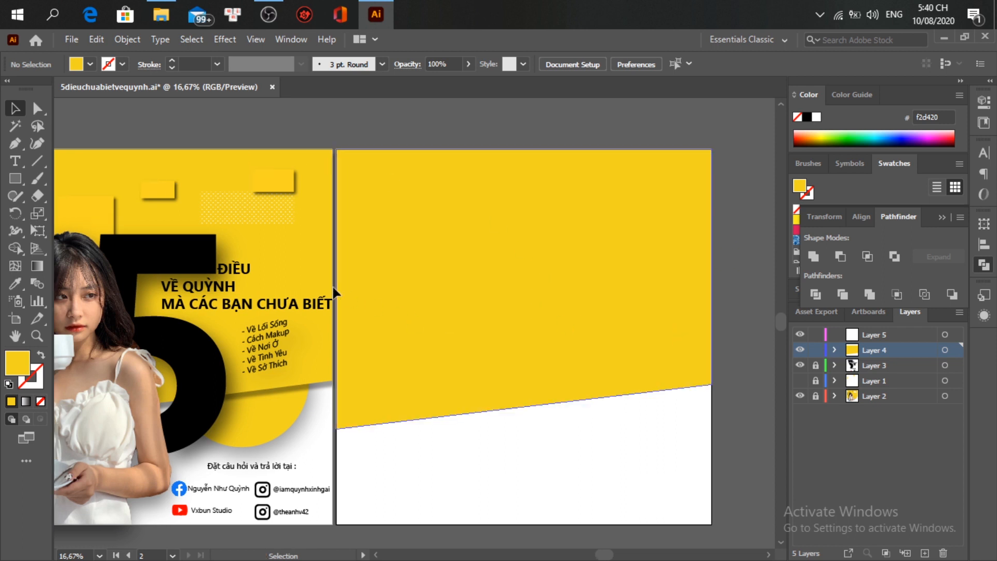
Step: Draw a small rectangle near the top right and fill it with a Basic Graphics Dots pattern
left_click(20, 179)
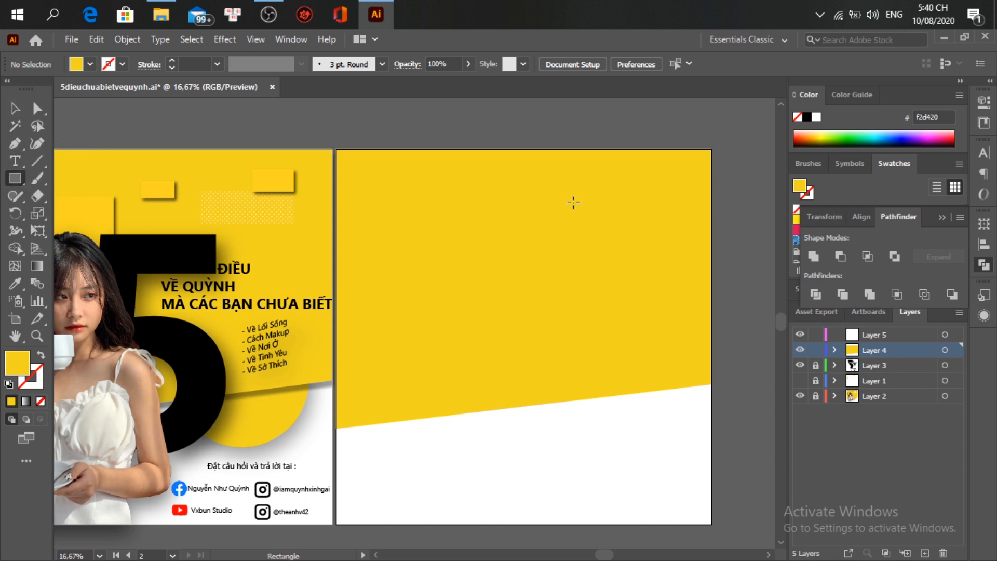
left_click_drag(583, 192, 671, 224)
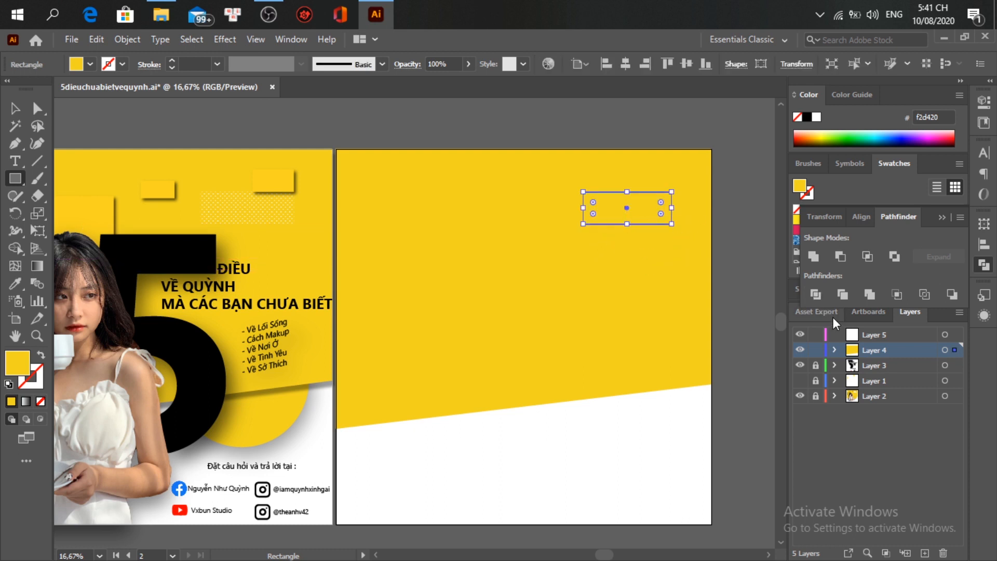
left_click(983, 264)
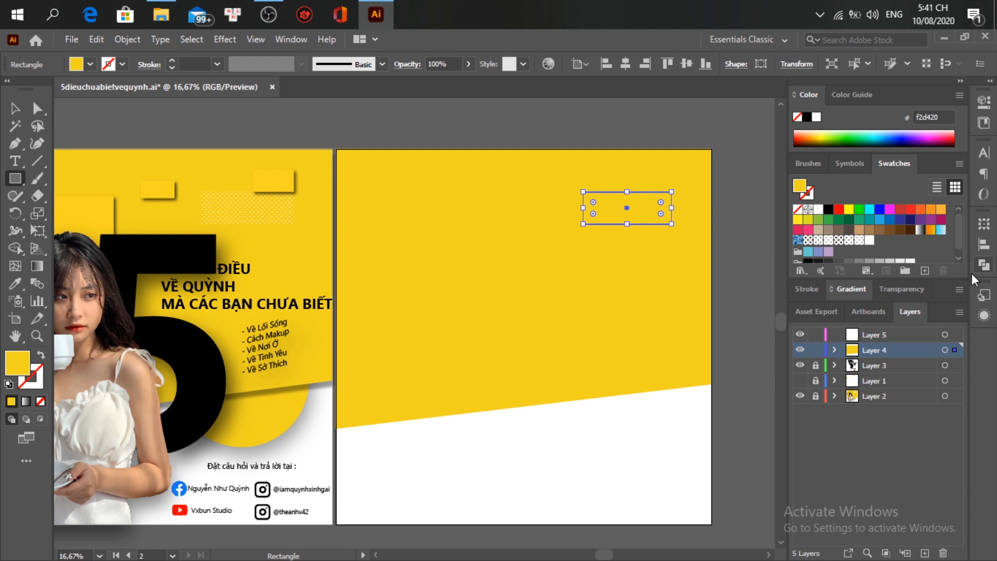
left_click(800, 271)
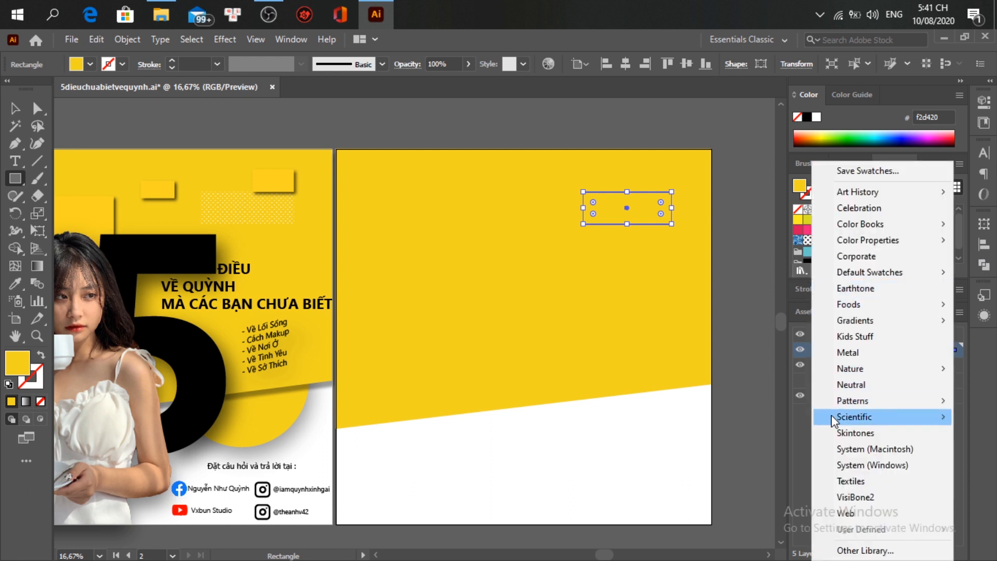
mouse_move(834, 400)
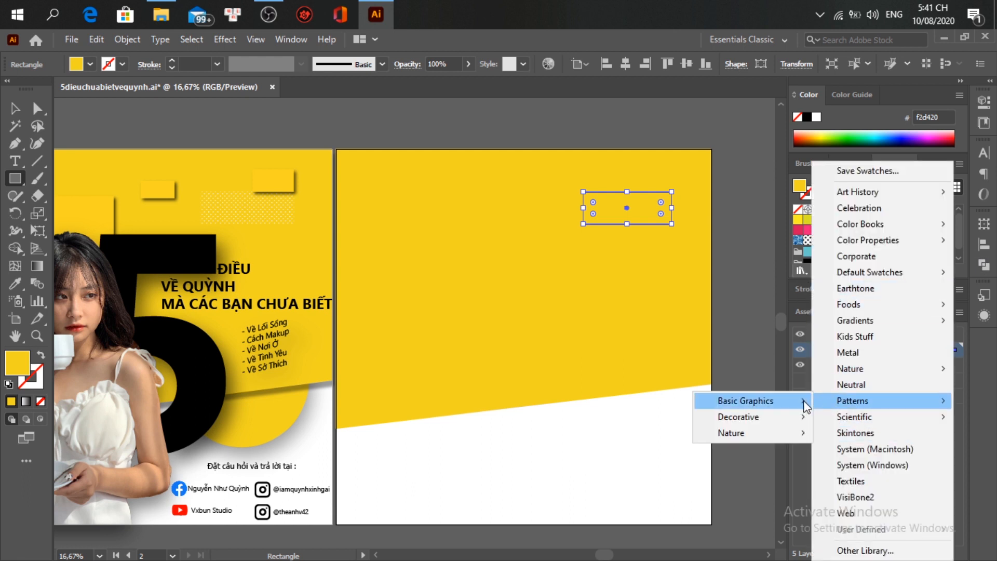
left_click(837, 403)
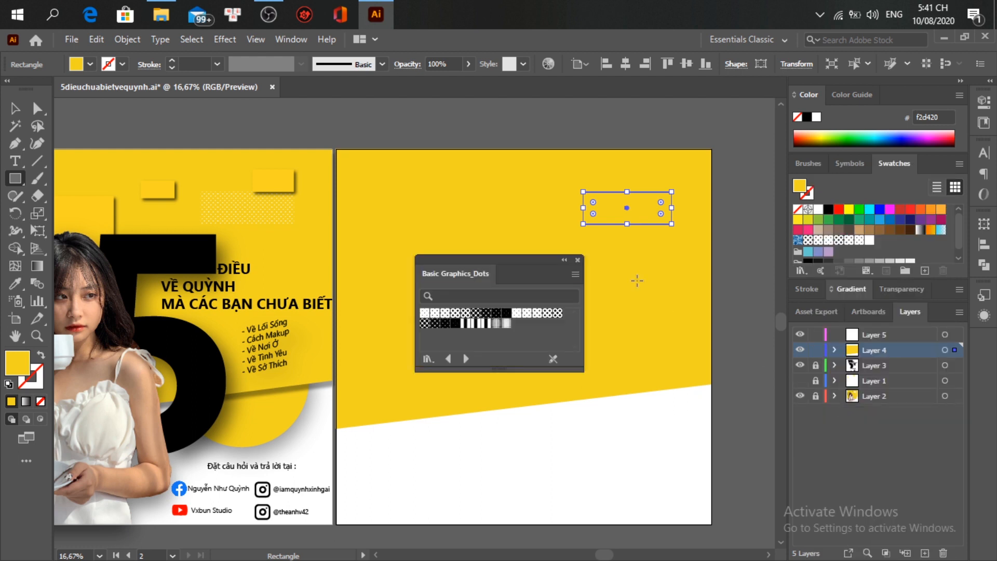
key("ctrl+equal")
key("ctrl+equal")
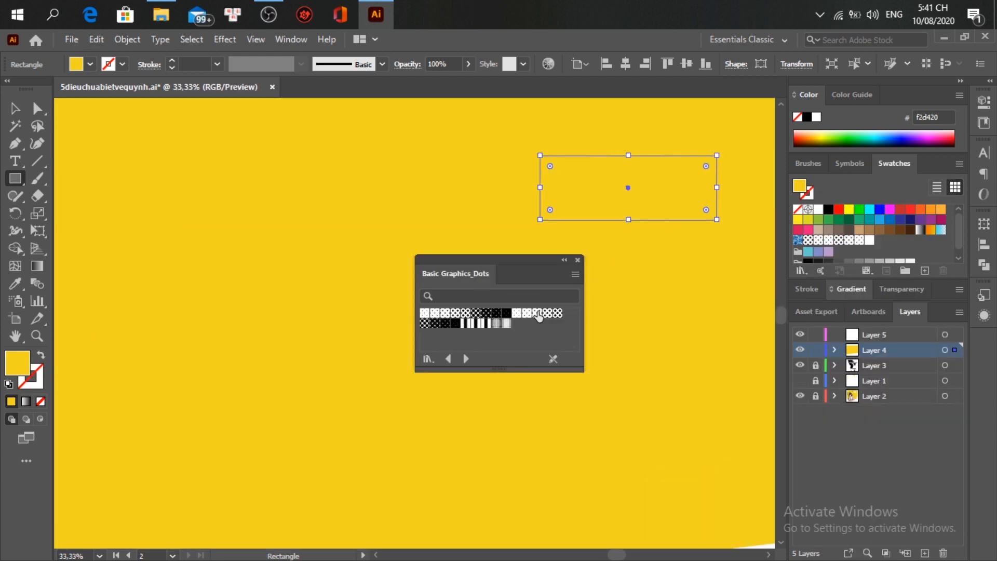
left_click(528, 313)
key("ctrl+minus")
key("ctrl+minus")
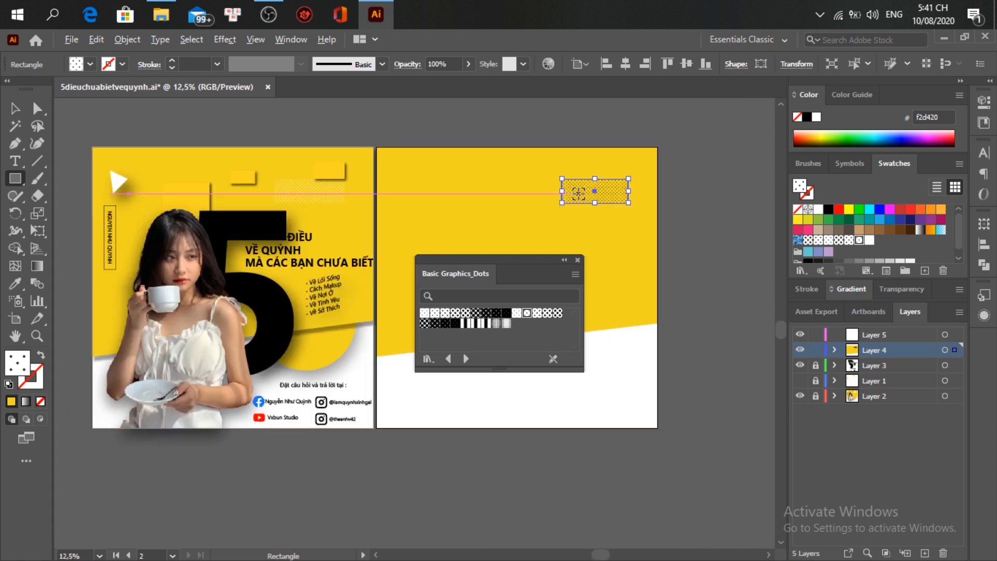
left_click(577, 260)
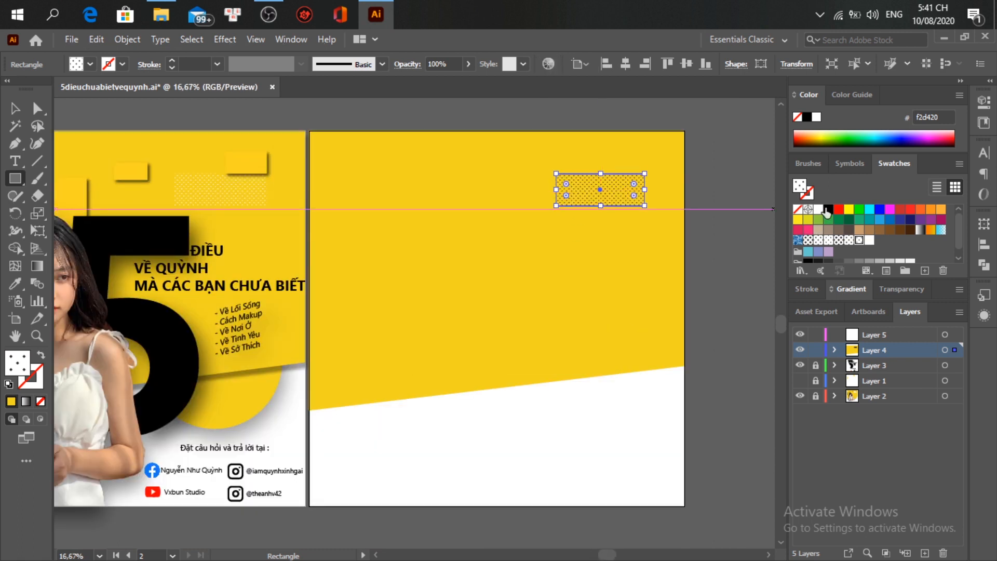
Step: Recolor the dot pattern so its dots become white (#ffffff)
left_click(548, 64)
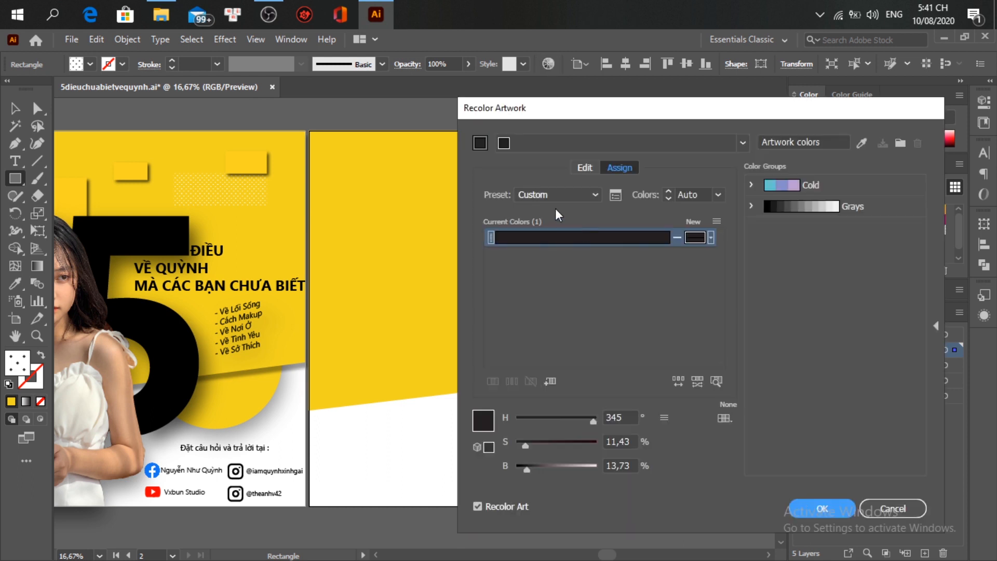
double_click(486, 420)
type("ffffff")
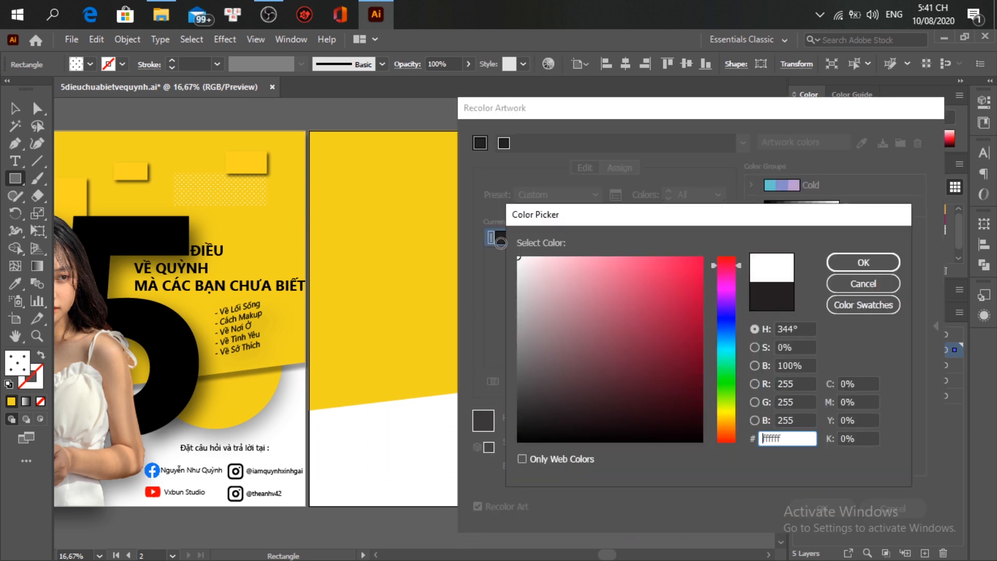
left_click(864, 264)
left_click(825, 511)
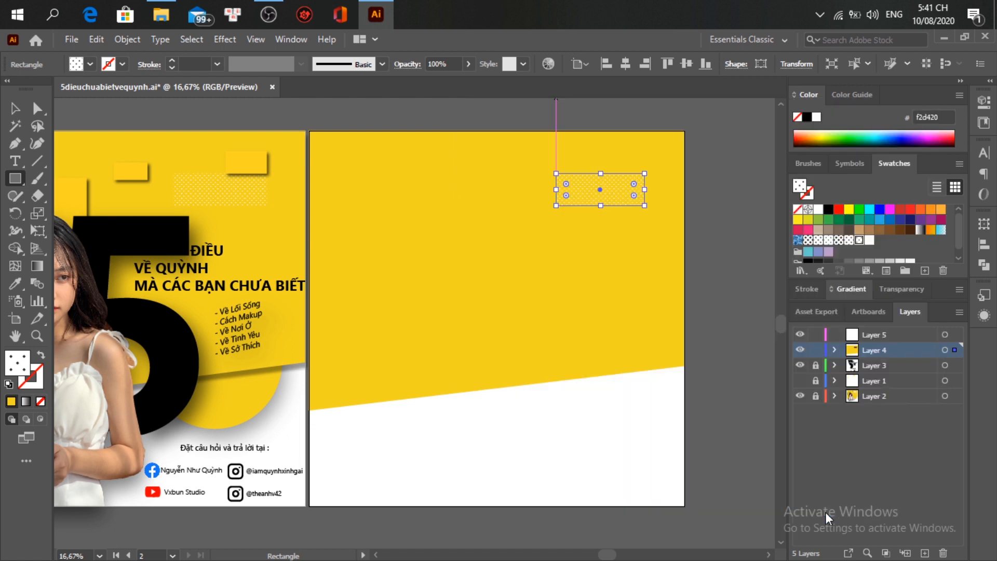
Step: Draw a small rectangle at the artboard's top right and fill it with the background yellow
key("v")
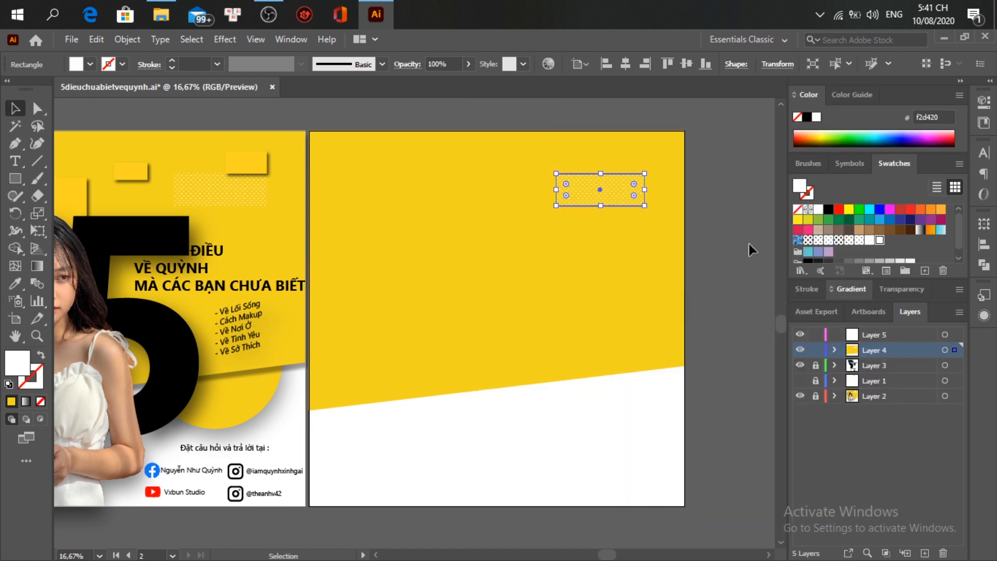
left_click(745, 276)
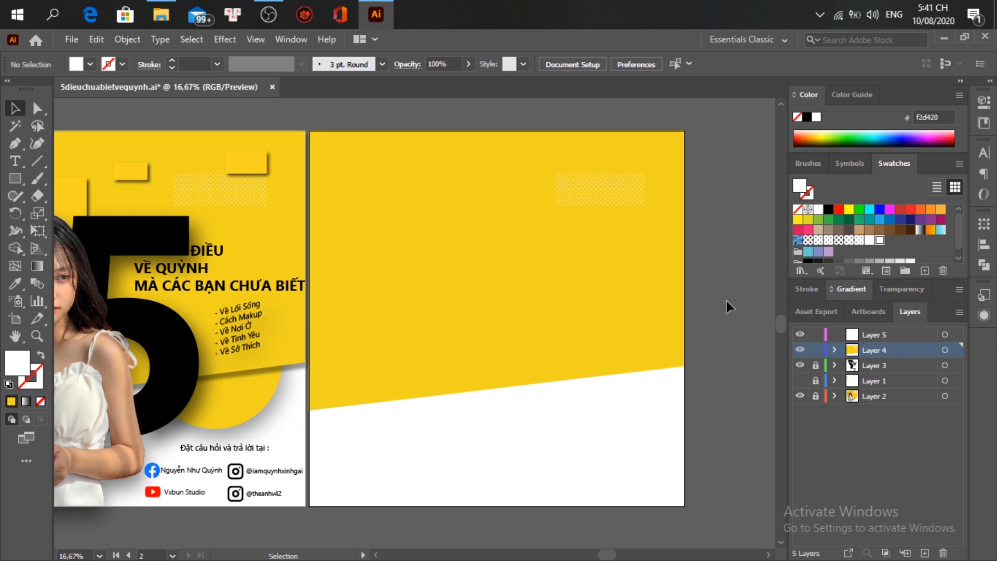
left_click(6, 179)
mouse_move(601, 162)
left_mouse_down()
mouse_move(648, 173)
mouse_move(645, 188)
mouse_move(655, 178)
mouse_move(656, 186)
left_mouse_up()
key("b")
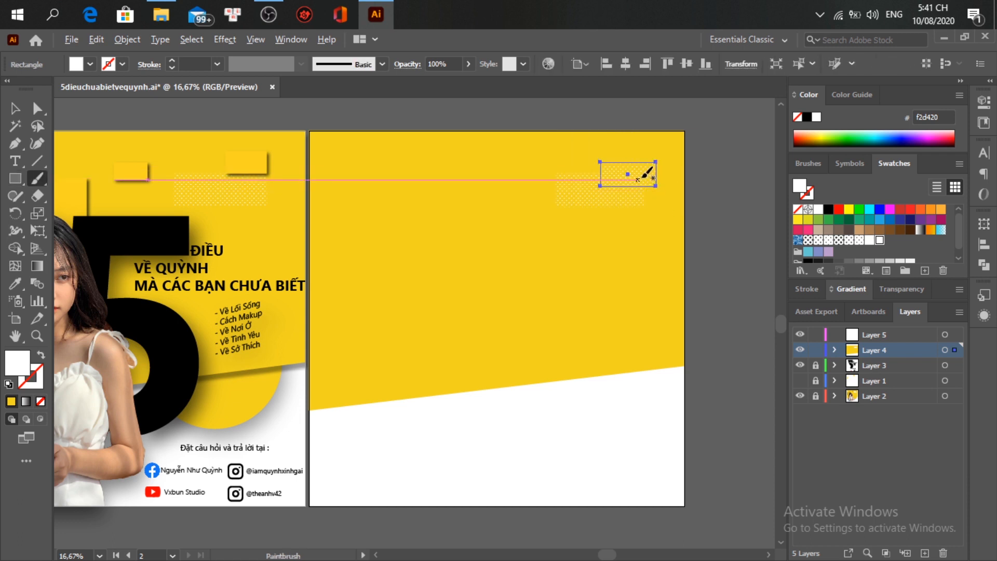
key("alt+v")
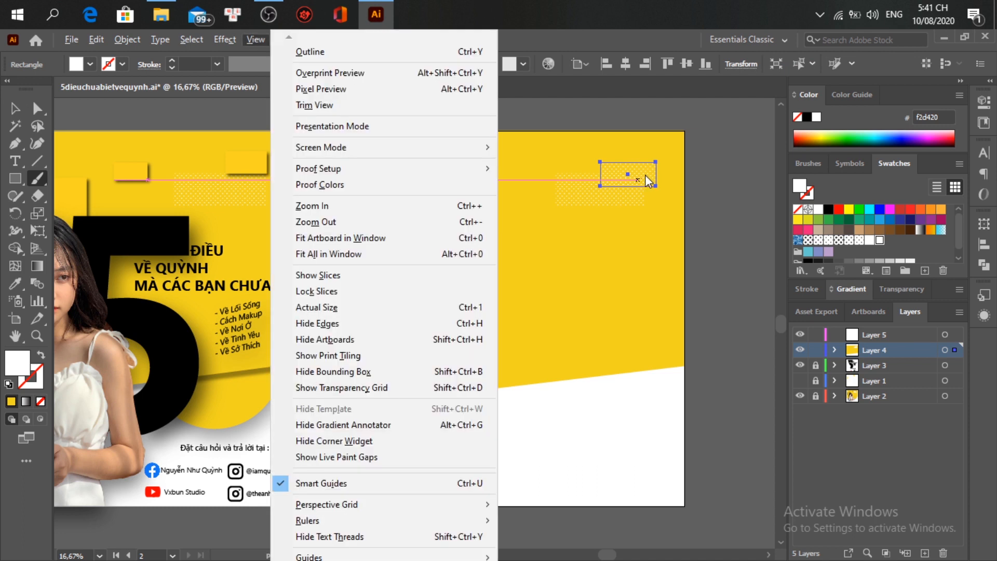
key("Escape")
key("v")
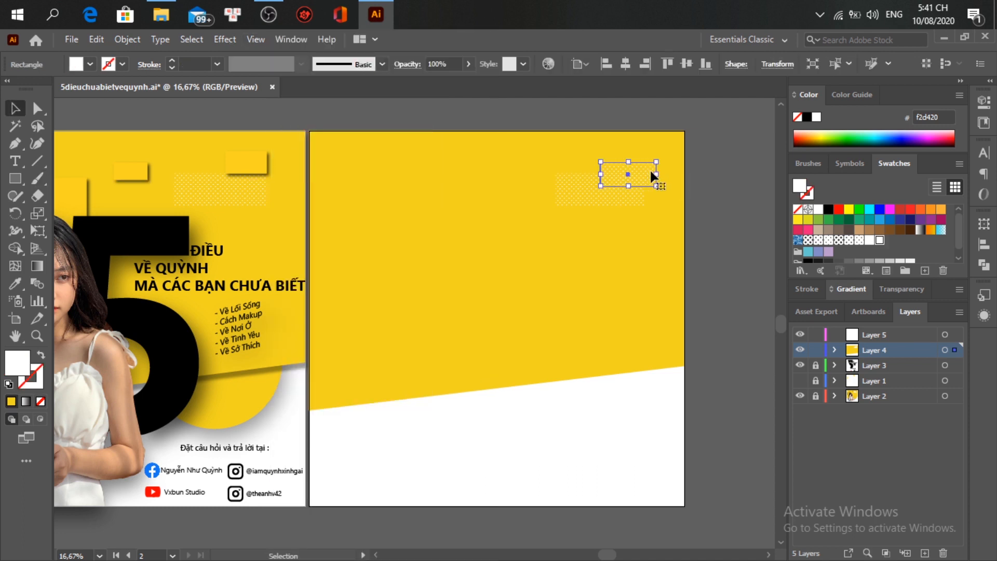
left_click_drag(643, 169, 640, 166)
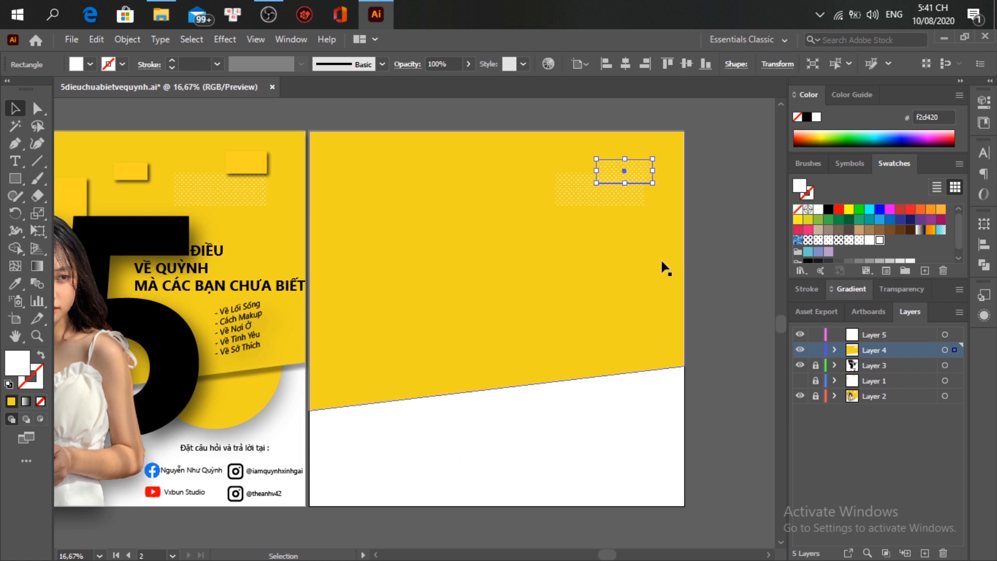
key("i")
left_click(595, 240)
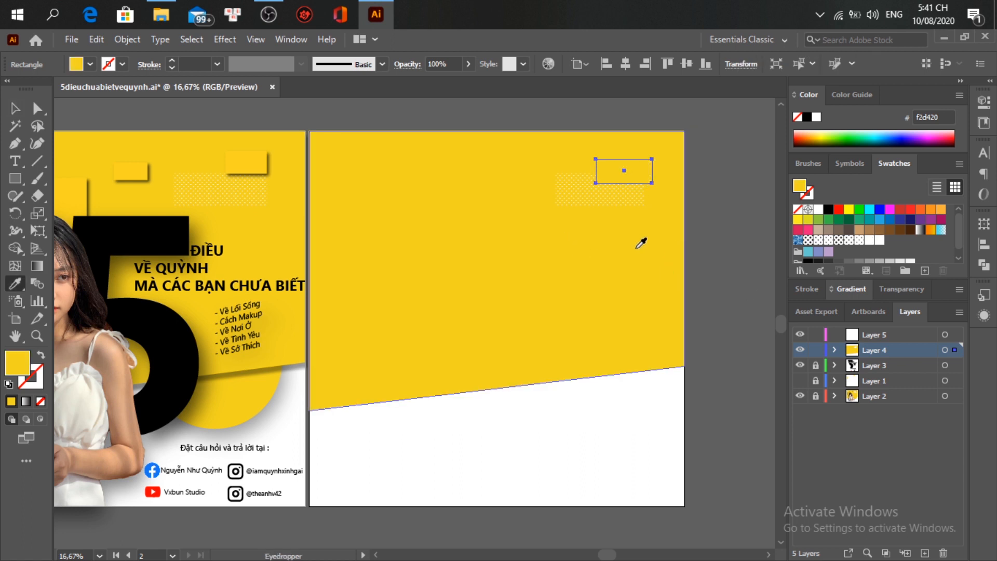
key("v")
Step: Add a drop shadow: 77% opacity, 11 px X and Y offsets, 12 px blur
left_click(228, 41)
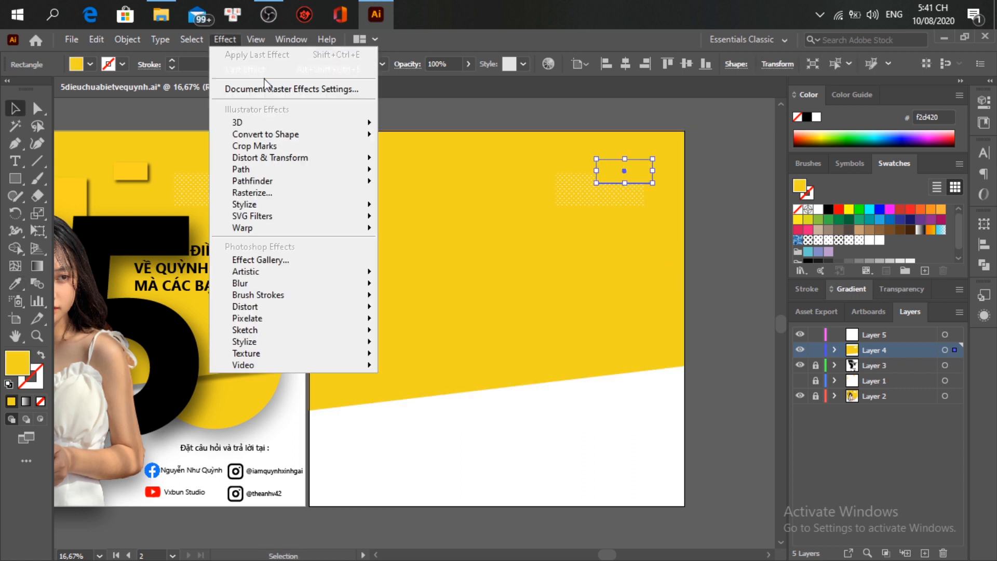
mouse_move(361, 208)
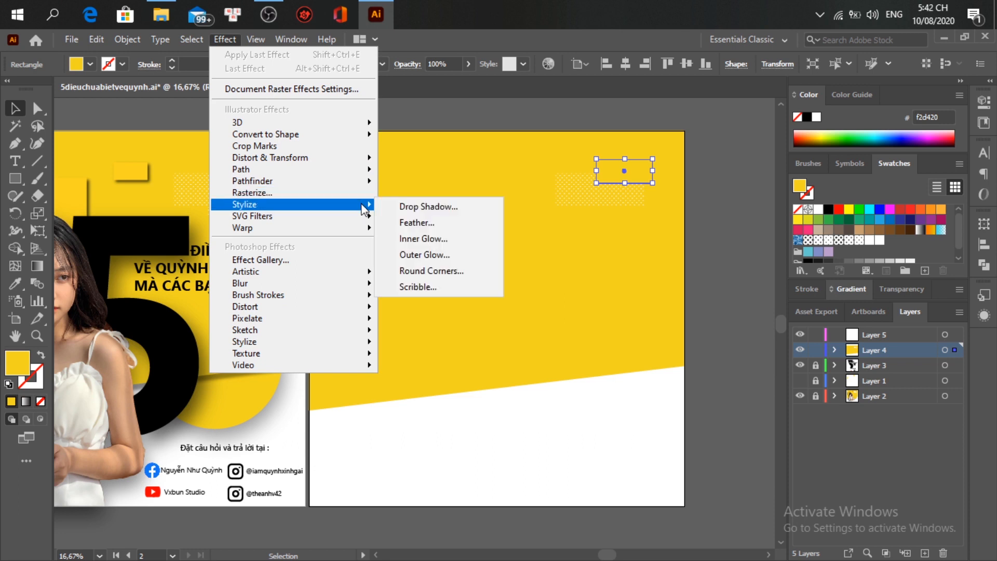
left_click(402, 208)
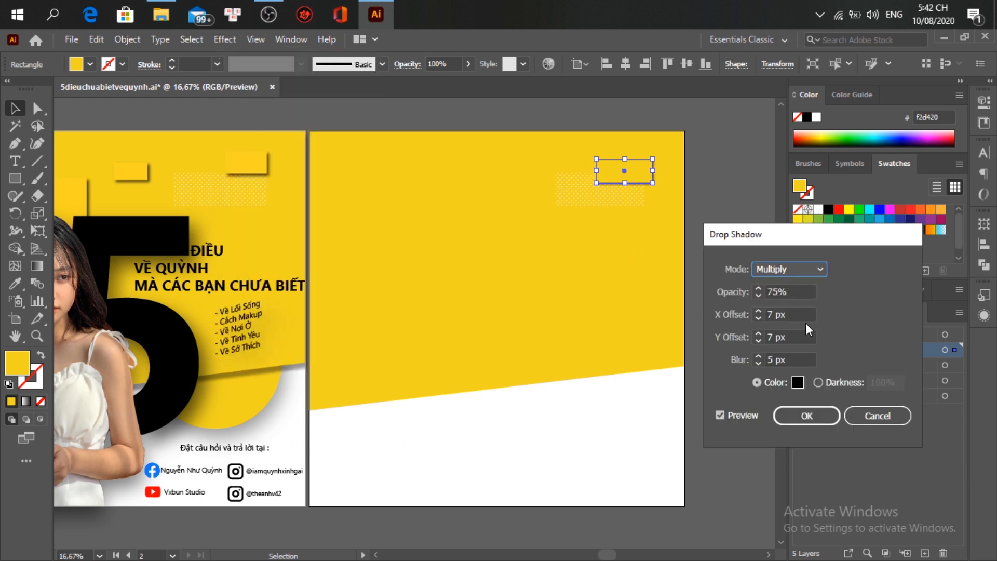
key("Up")
key("Up")
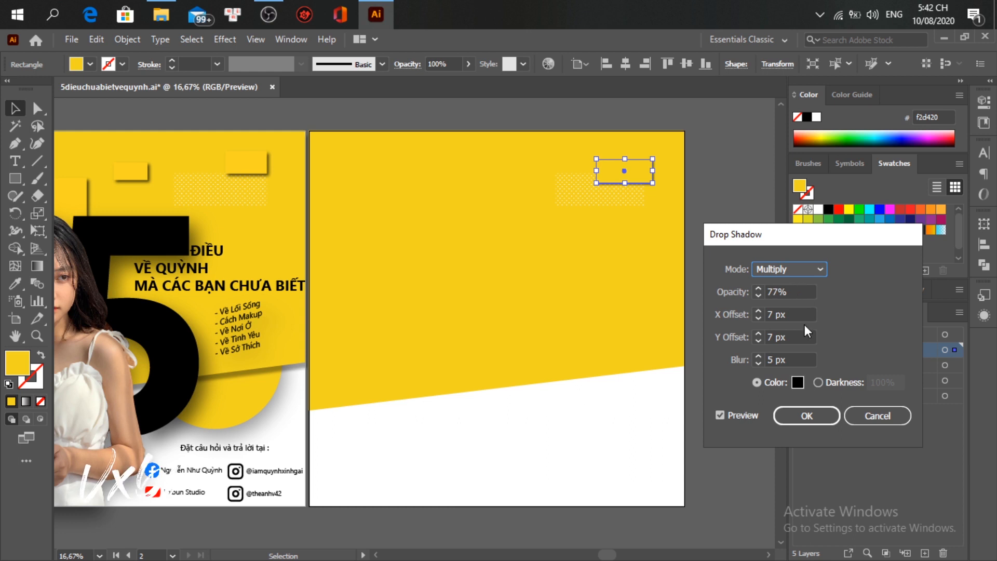
key("Up")
key("Up")
key("Up")
key("Up")
key("Up")
key("Up")
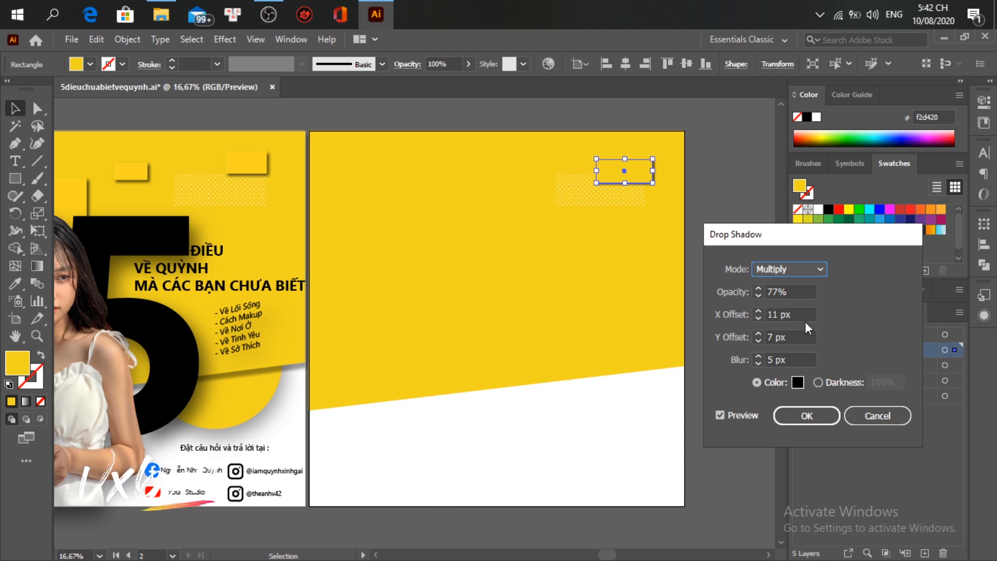
key("Up")
key("Up")
key("Up")
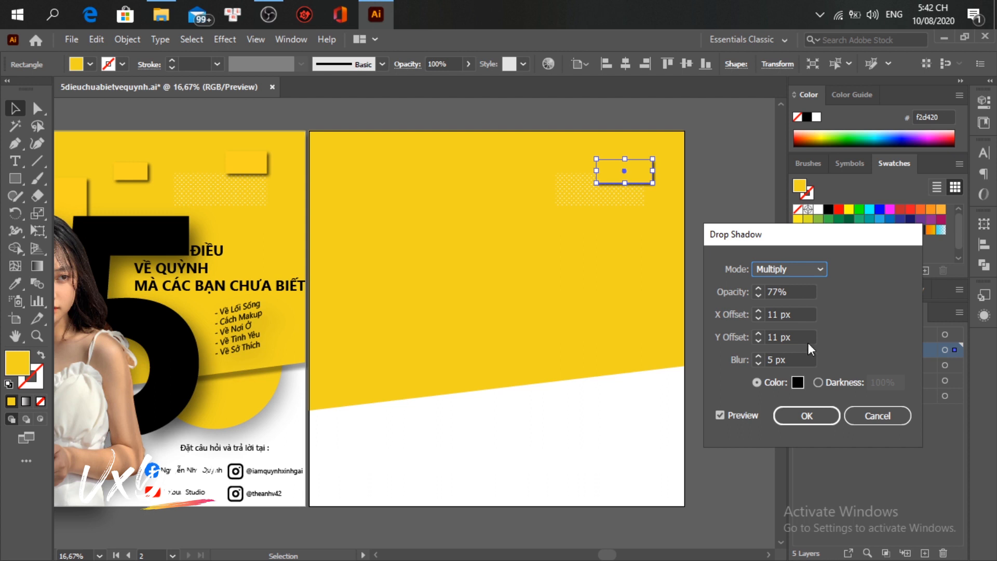
key("Up")
key("Up")
key("Up")
key("Up")
key("Up")
key("Up")
key("Up")
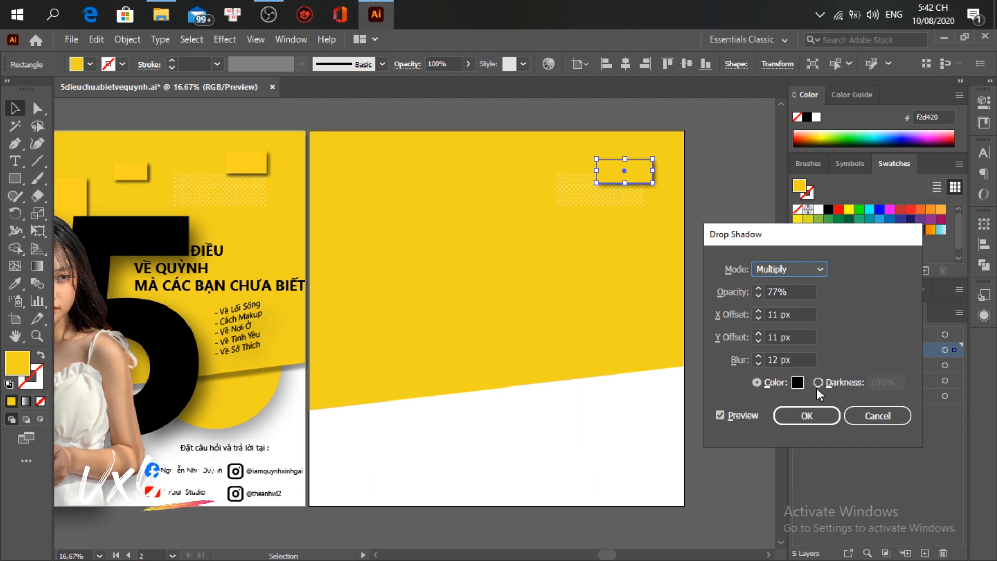
left_click(806, 414)
left_click(731, 290)
scroll(648, 169, "up", 2)
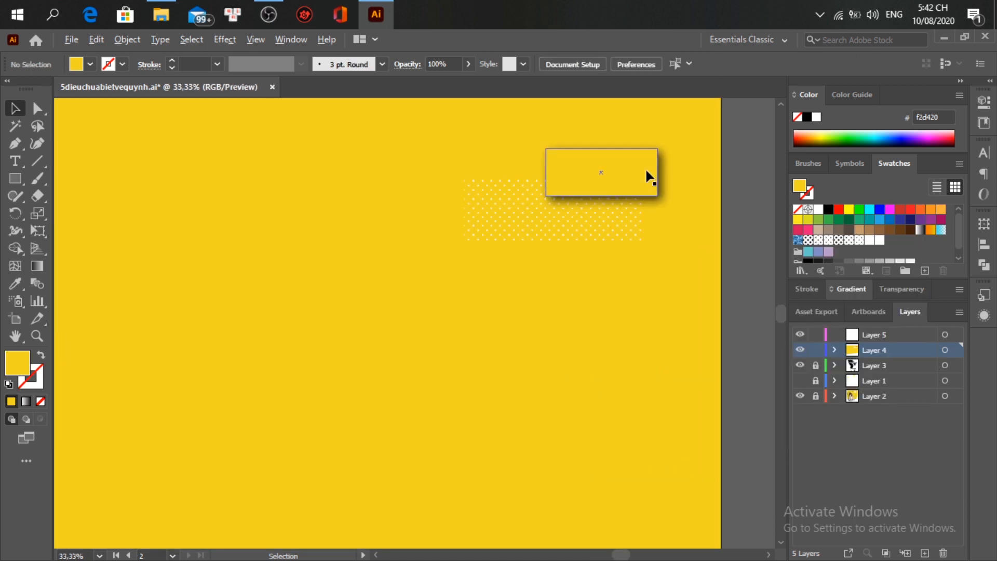
scroll(734, 224, "down", 2)
left_click(681, 197)
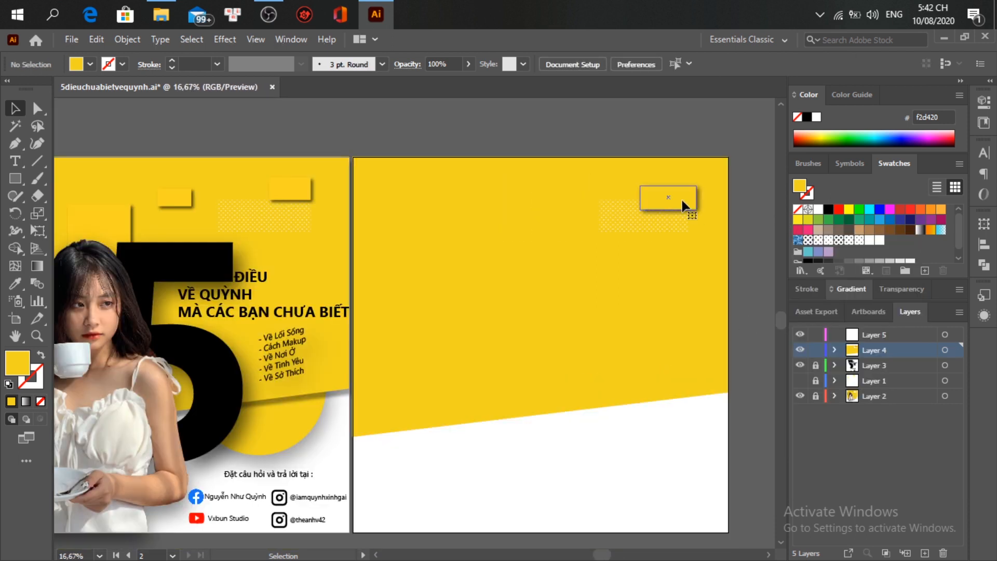
left_click(623, 216)
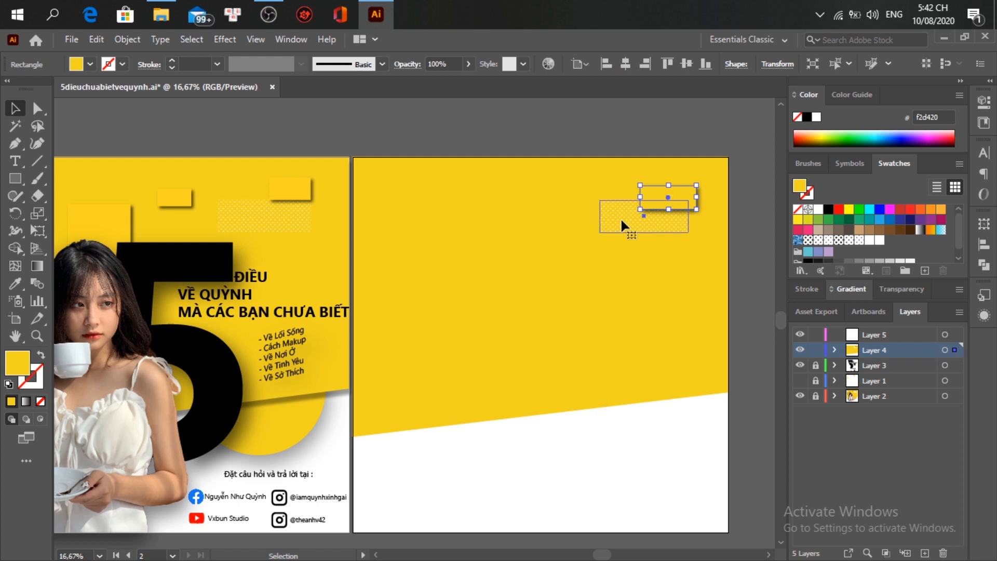
left_click_drag(601, 232, 591, 237)
left_click(744, 225)
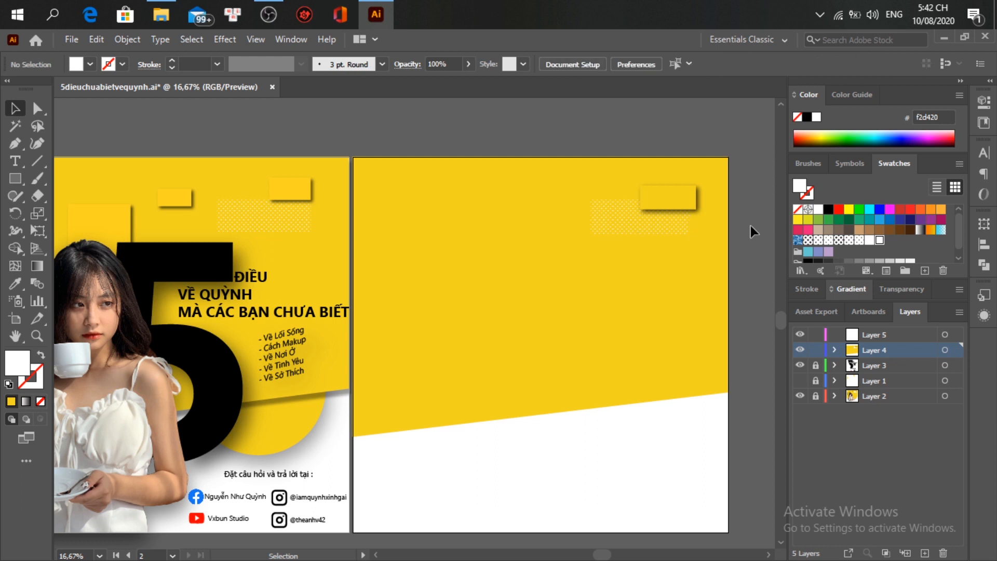
left_click(679, 190)
left_click_drag(681, 196, 497, 255)
key("alt+shift")
left_click(510, 270)
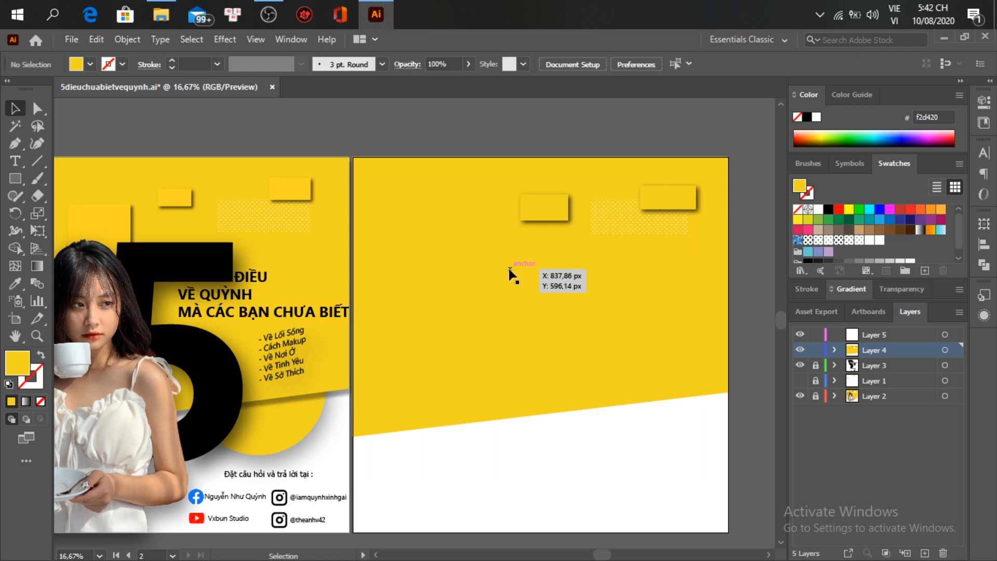
scroll(512, 281, "left", 3)
scroll(511, 290, "right", 1)
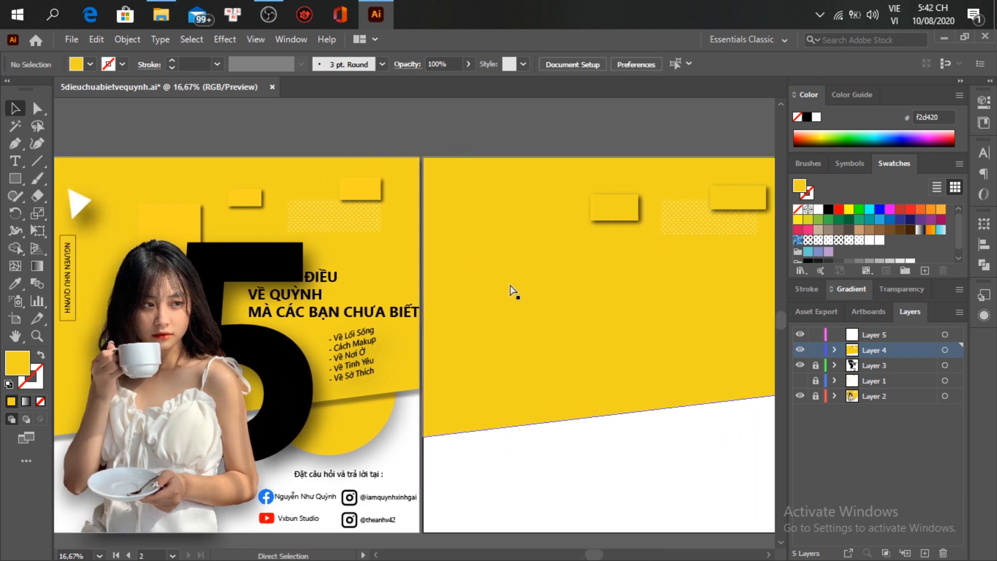
Step: Draw a three-point triangle near the top-left corner and give it a white fill
left_click(16, 143)
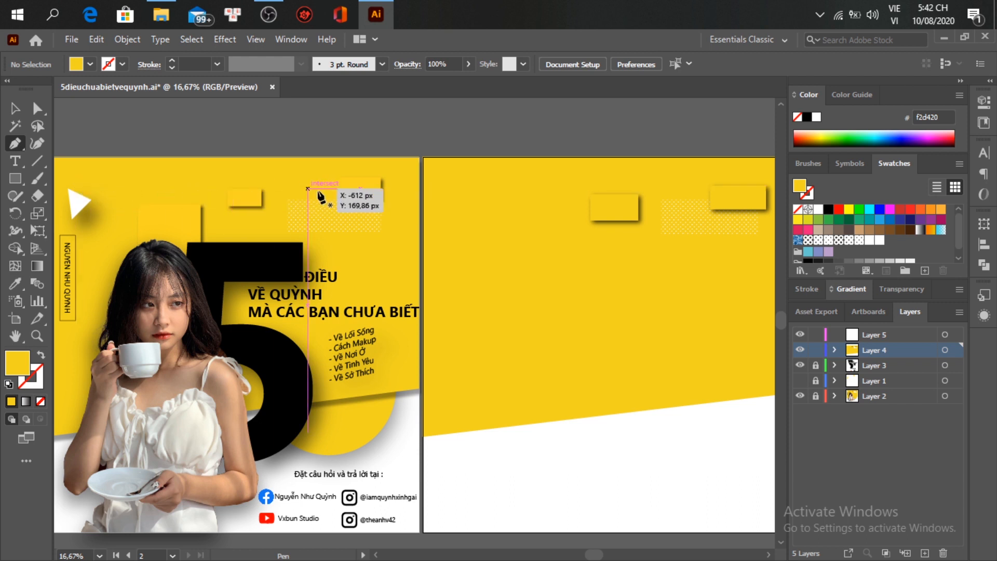
left_click(454, 197)
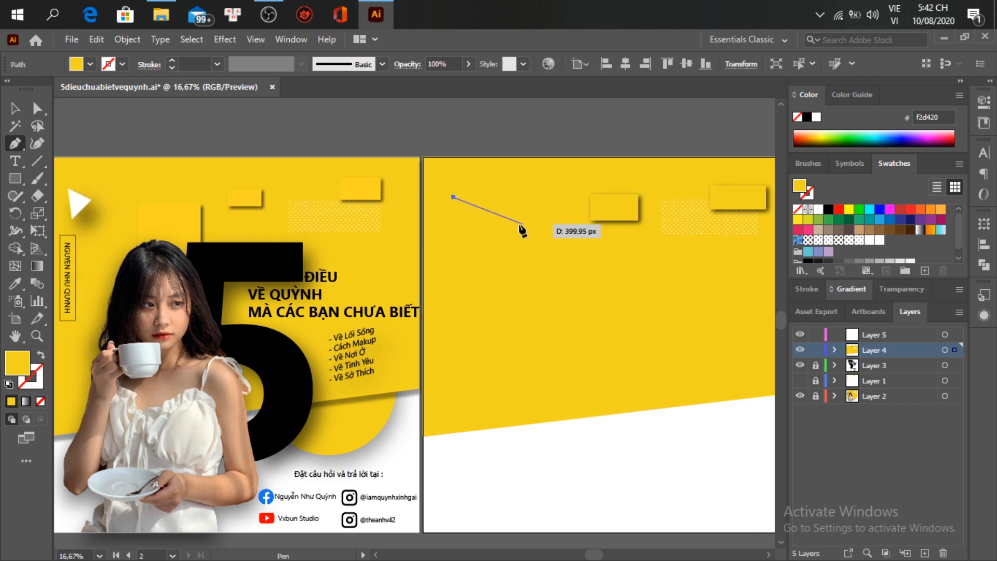
left_click(481, 209)
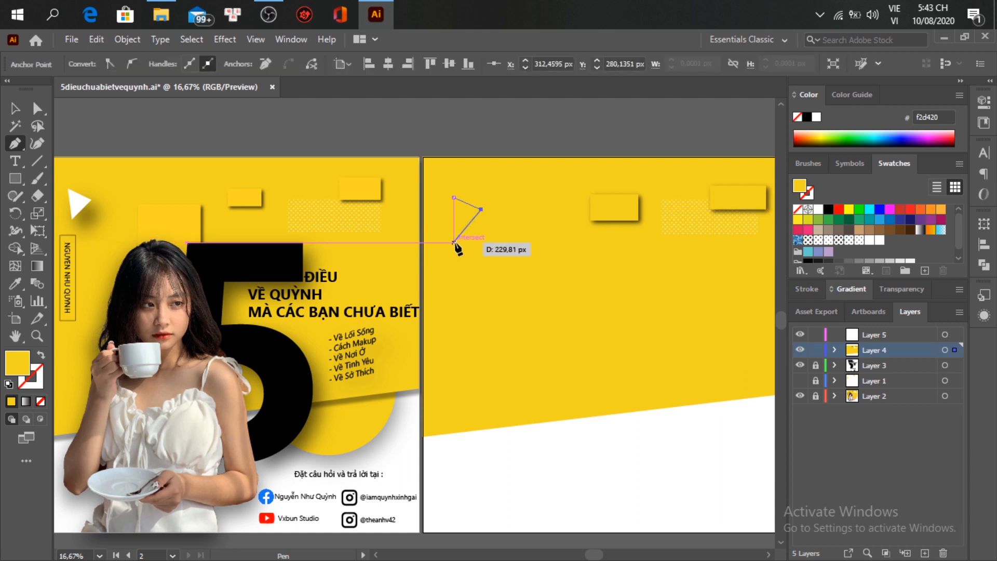
left_click(462, 236)
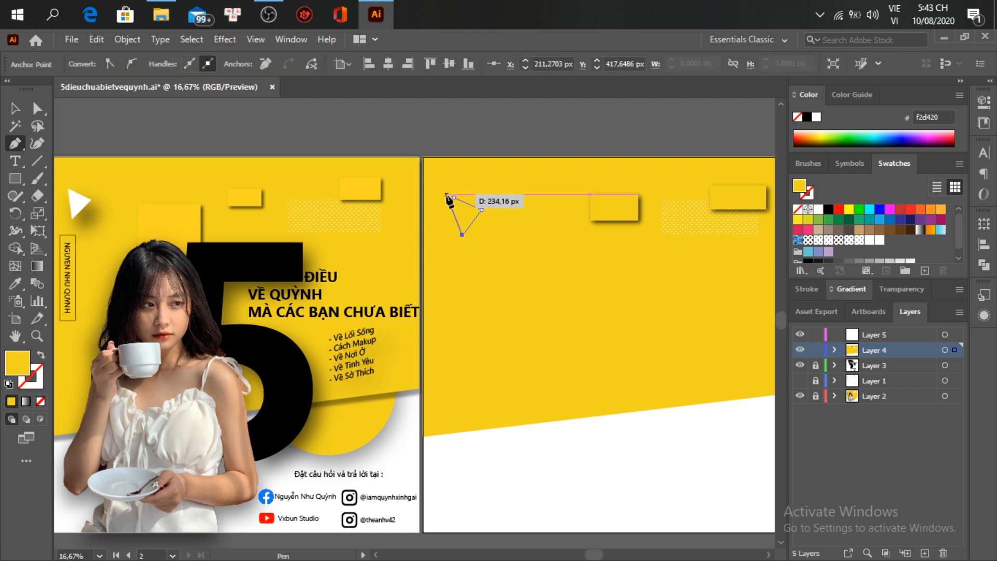
left_click(453, 197)
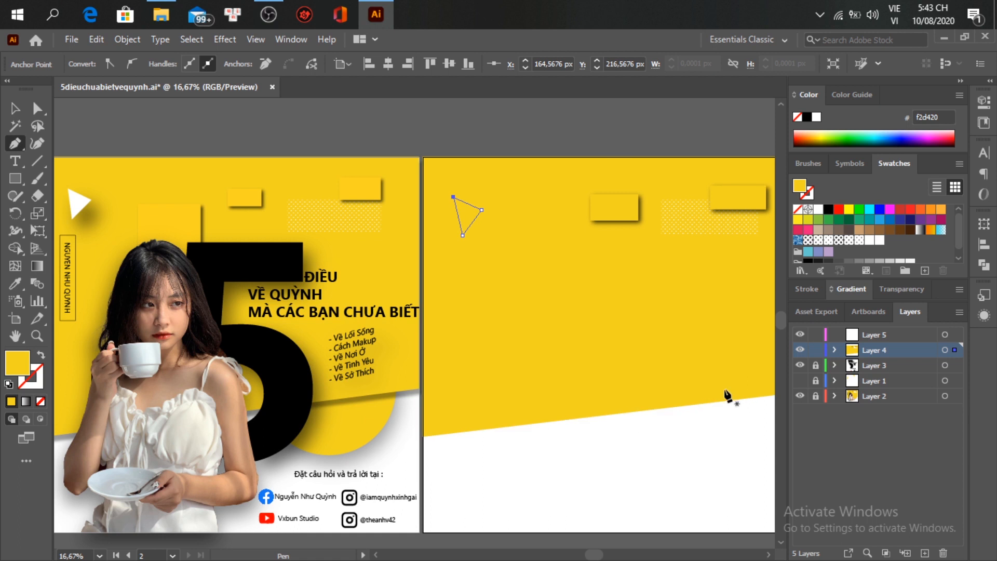
key("i")
left_click(712, 482)
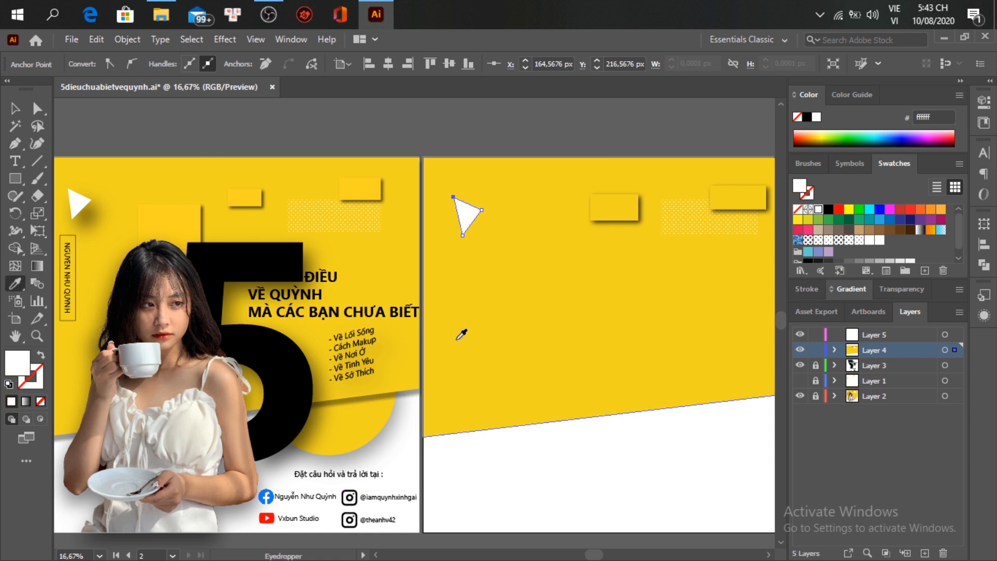
Step: Give the triangle a black drop shadow: 55% opacity, 42 px and 101 px offsets, 27 px blur
key("v")
left_click(222, 42)
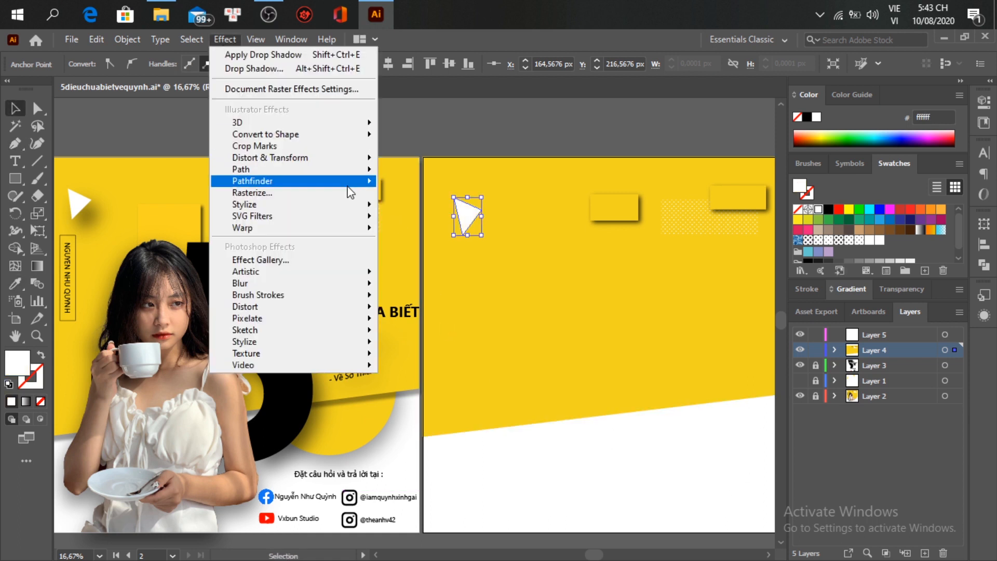
left_click(409, 202)
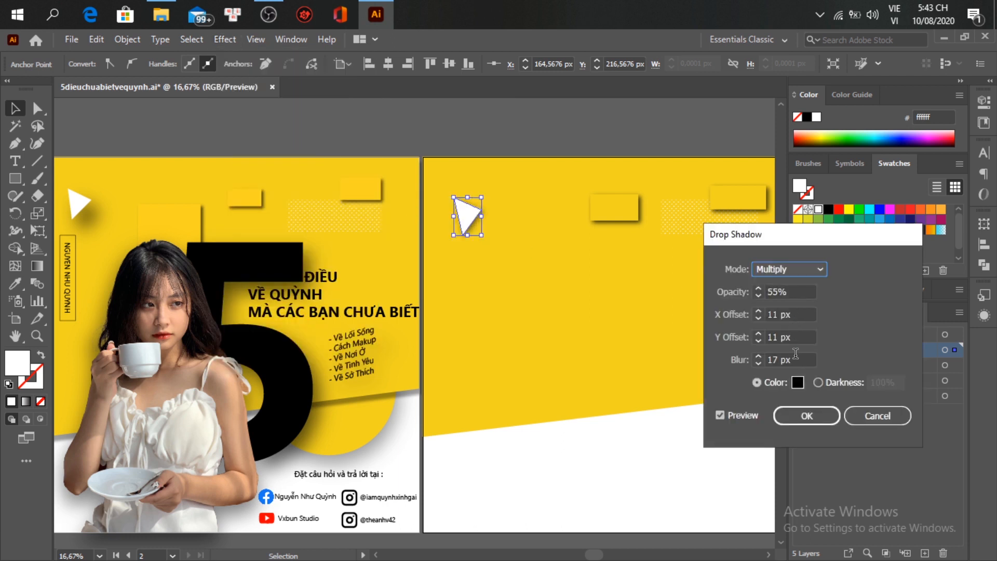
double_click(806, 311)
type("22")
double_click(802, 337)
type("26")
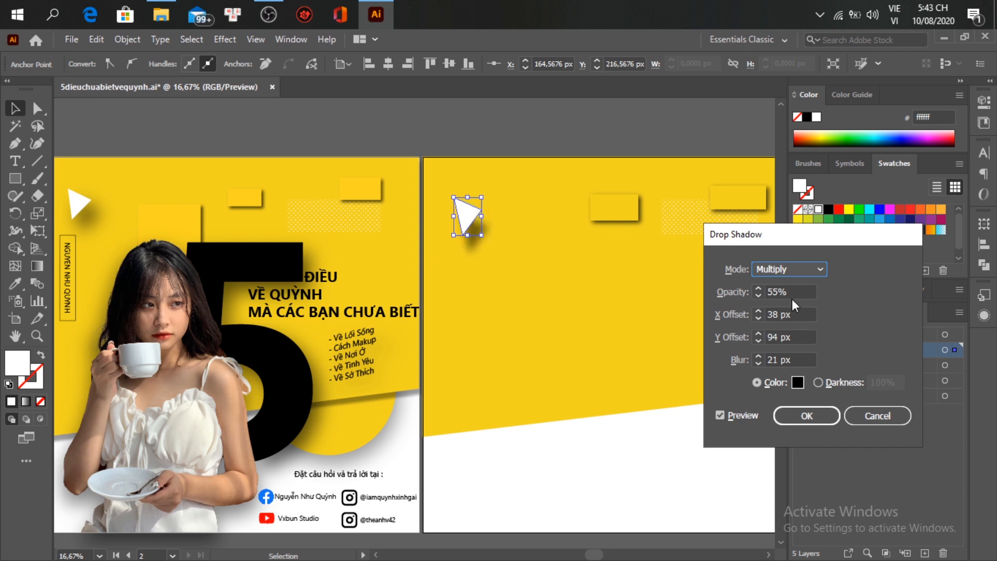
key("Up")
key("Up")
key("Up")
key("Up")
key("Up")
key("Up")
left_click(806, 416)
left_click(537, 139)
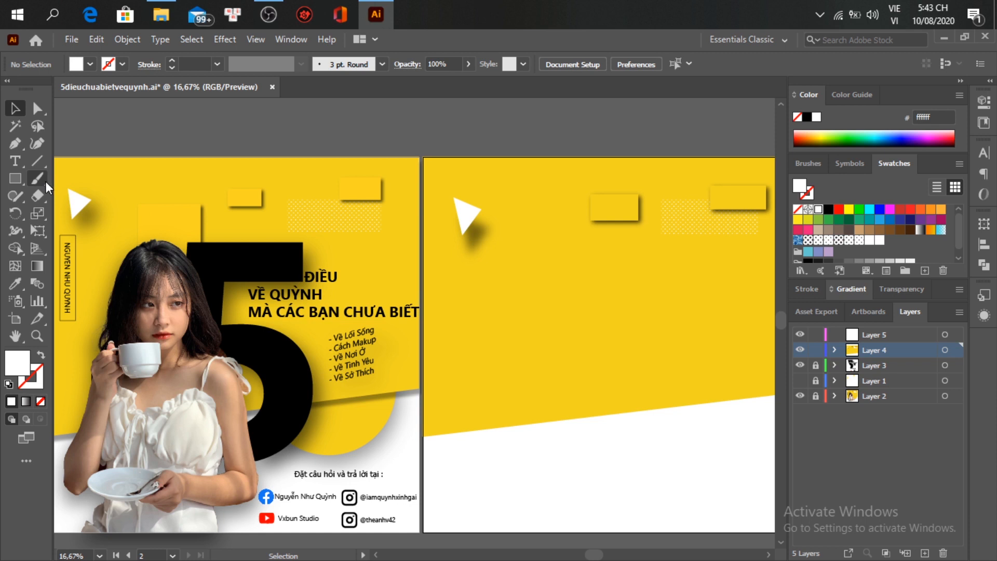
Step: Drag the girl-with-coffee photo from File Explorer onto the second artboard
left_click(167, 15)
left_click_drag(675, 368, 281, 339)
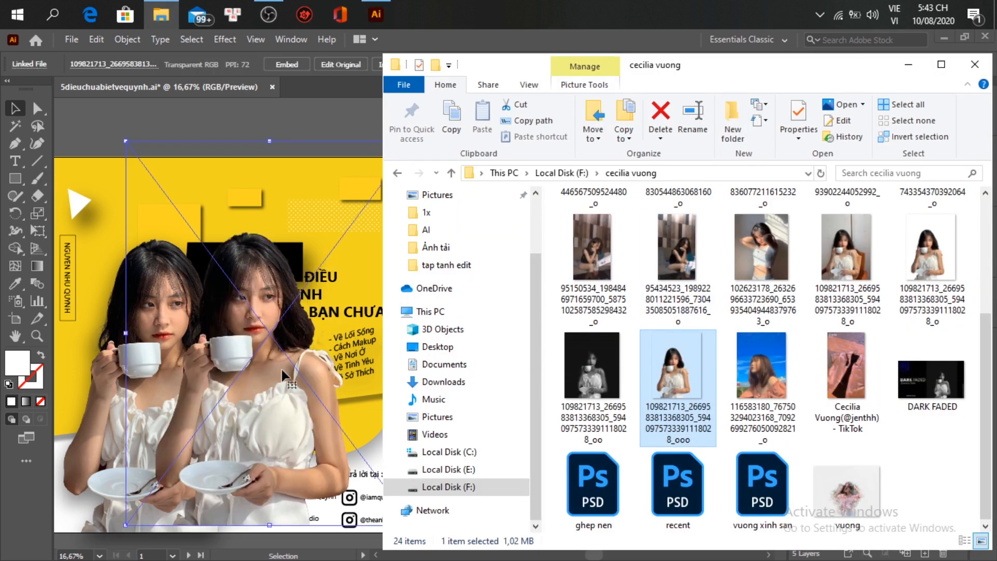
left_click(284, 383)
left_click_drag(284, 384, 574, 389)
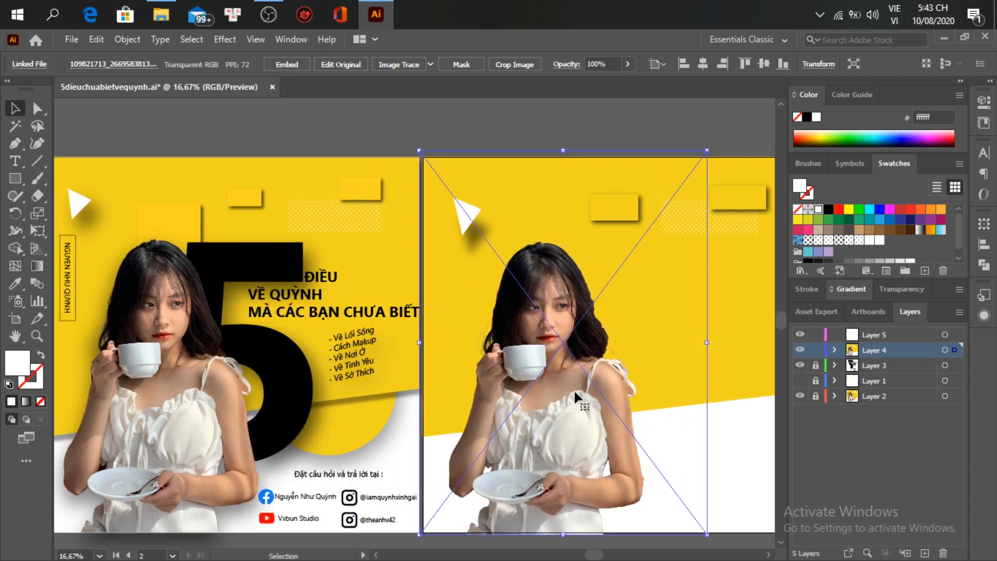
Step: Move the photo lower and slightly left to match its placement on the first poster
left_click(552, 126)
scroll(523, 235, "left", 2)
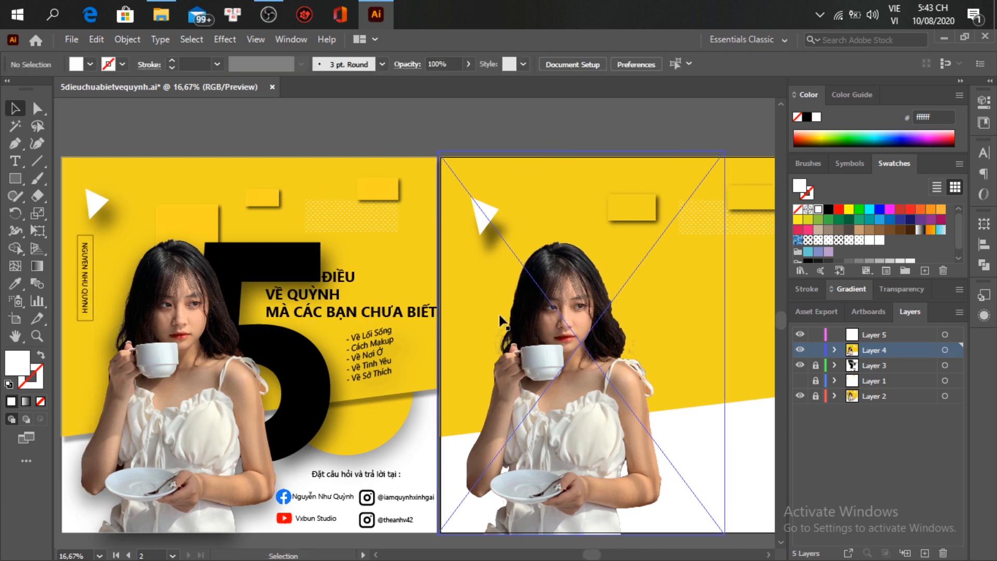
left_click_drag(567, 312, 553, 366)
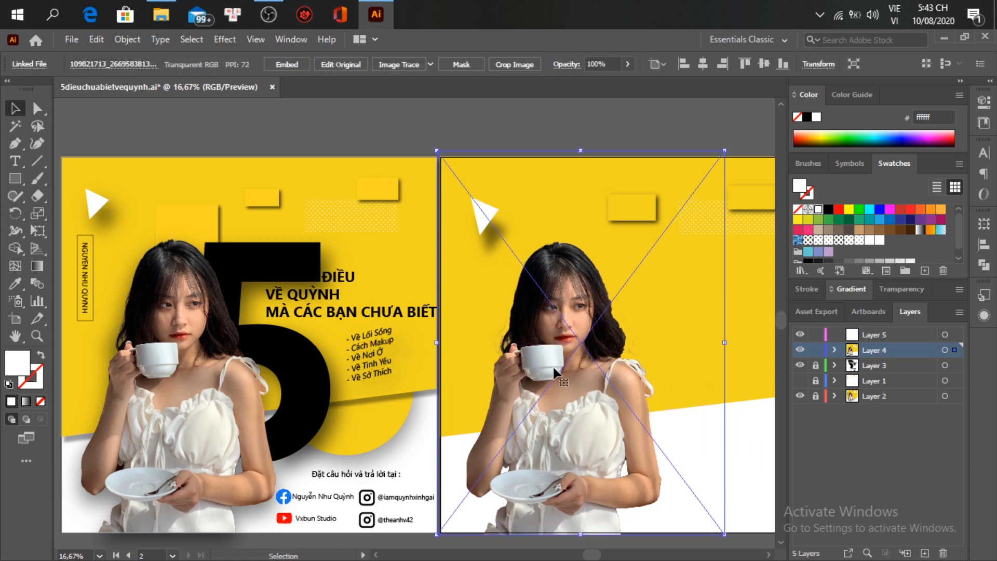
left_click_drag(556, 441, 560, 439)
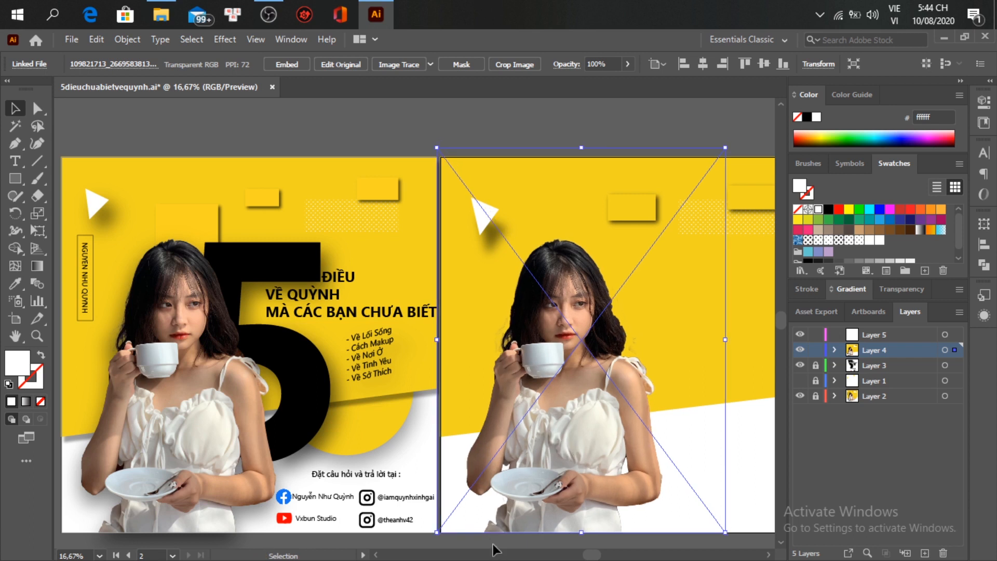
key("Left")
key("Left")
key("Left")
key("Left")
key("Left")
key("Left")
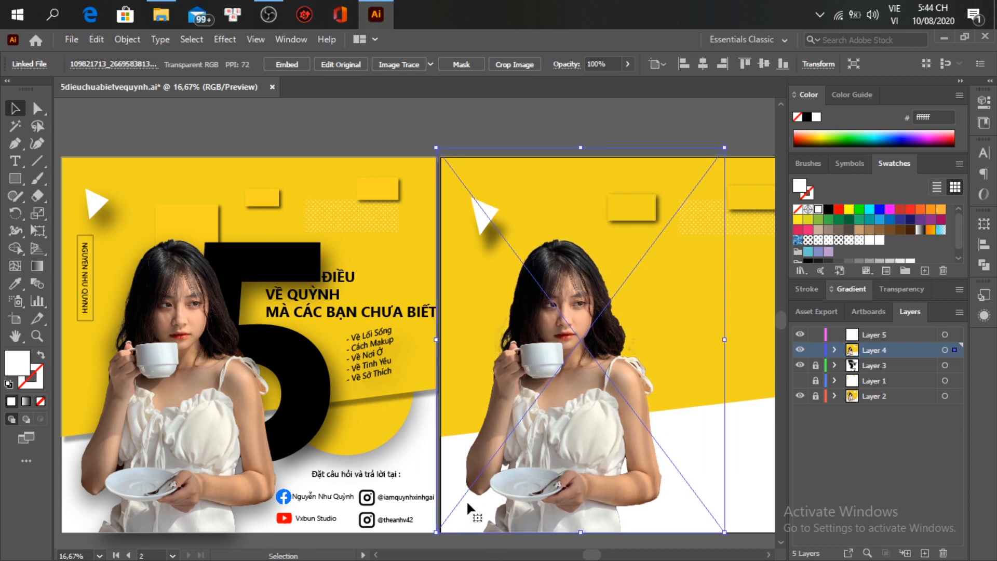
key("Left")
key("Left")
key("Left")
key("Left")
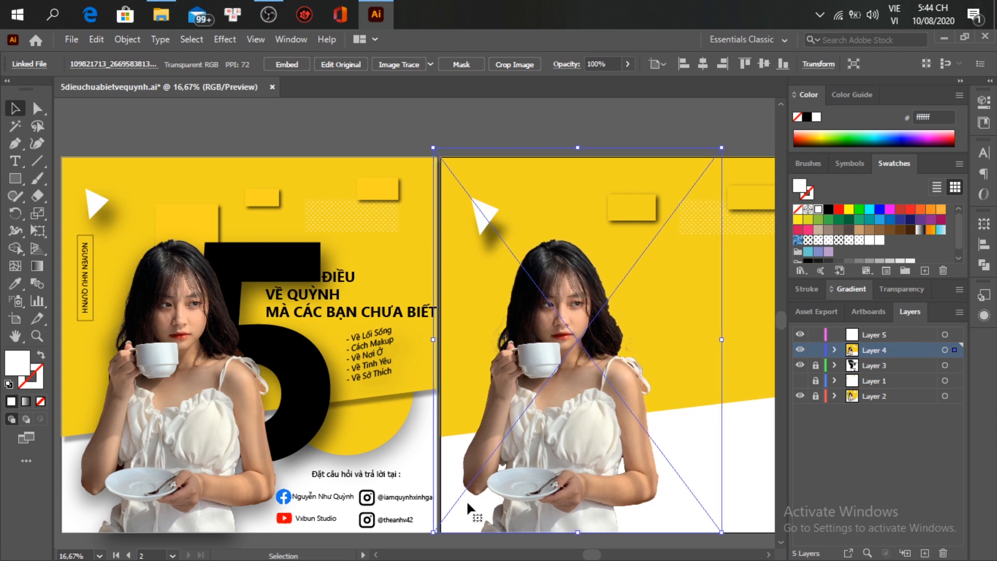
left_click(563, 111)
scroll(470, 229, "up", 1)
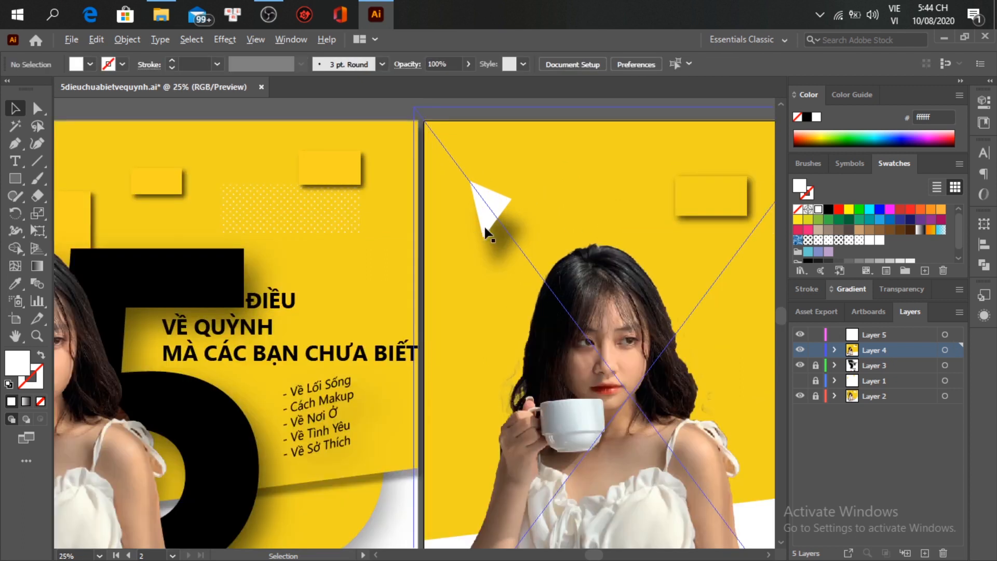
left_click(694, 439)
key("ctrl+shift+a")
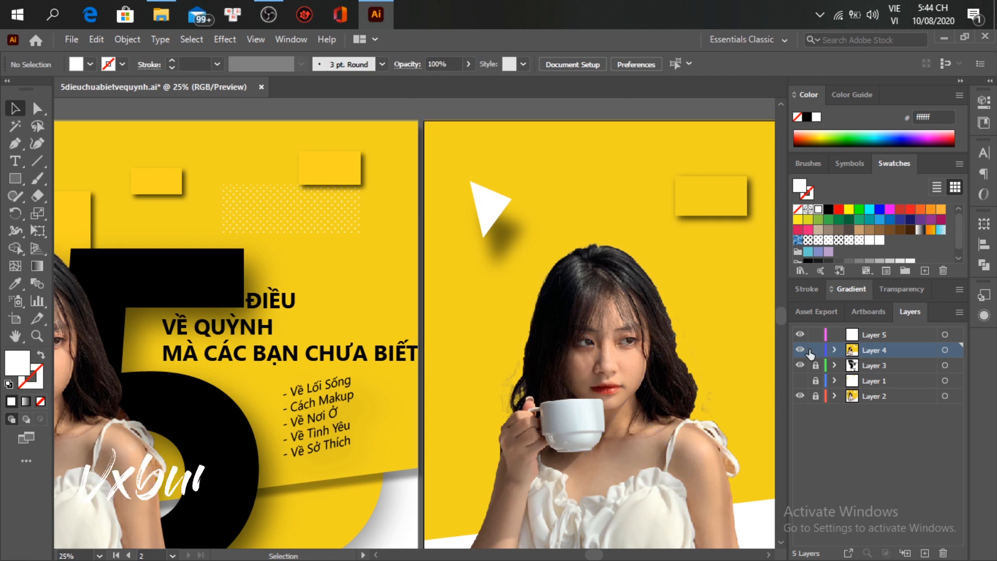
left_click(659, 450)
key("v")
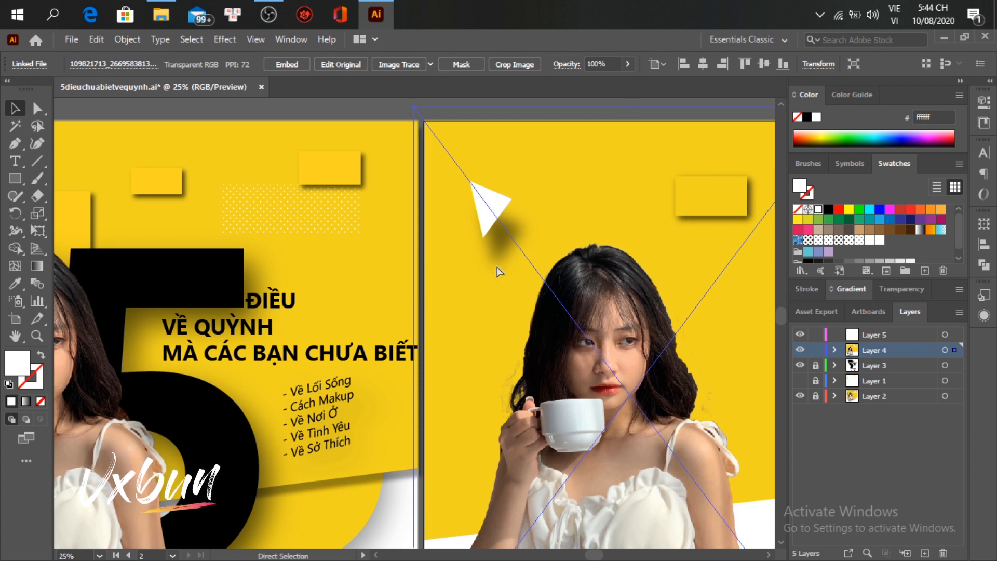
left_click(372, 107)
scroll(536, 241, "down", 1)
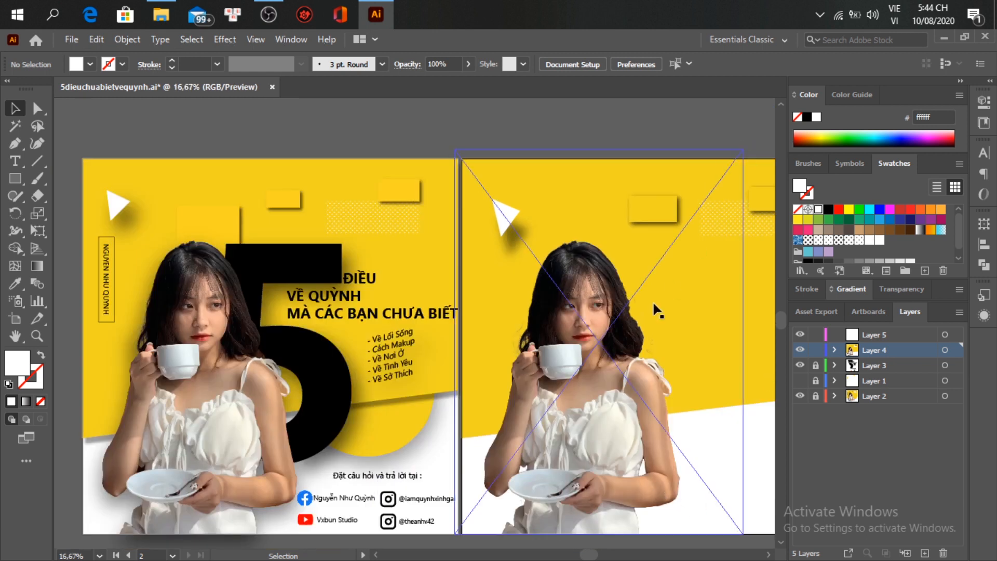
Step: Move the photo into Layer 5 and place Layer 5 below Layer 4
left_click(632, 331)
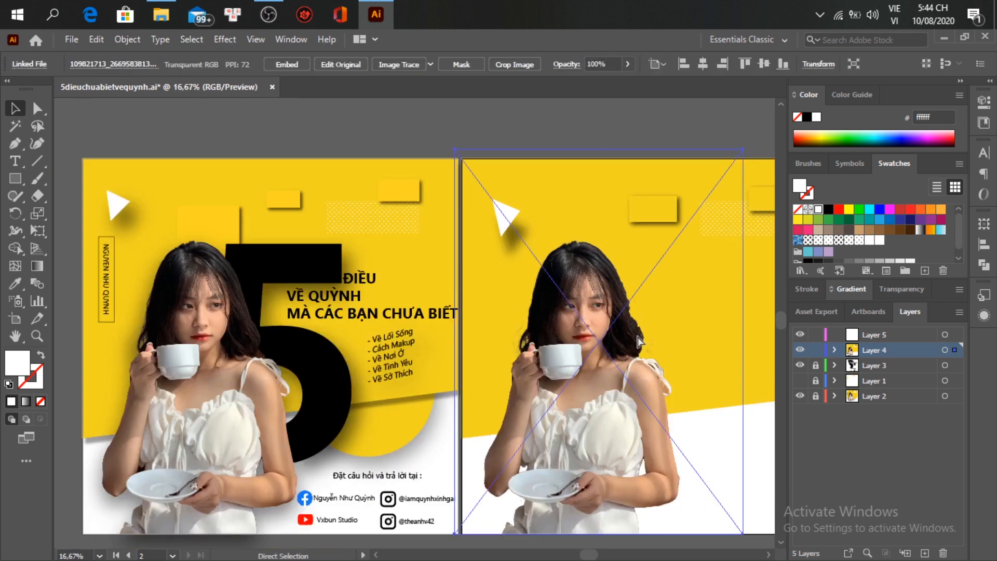
left_click(835, 351)
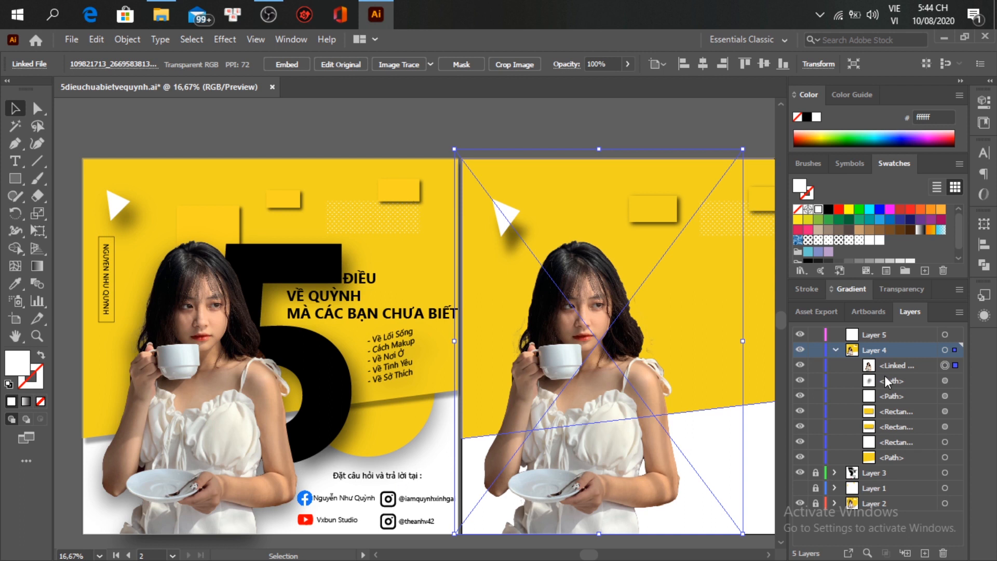
left_click(881, 366)
mouse_move(881, 366)
left_mouse_down()
mouse_move(877, 340)
mouse_move(850, 337)
mouse_move(881, 357)
left_mouse_up()
left_click(835, 351)
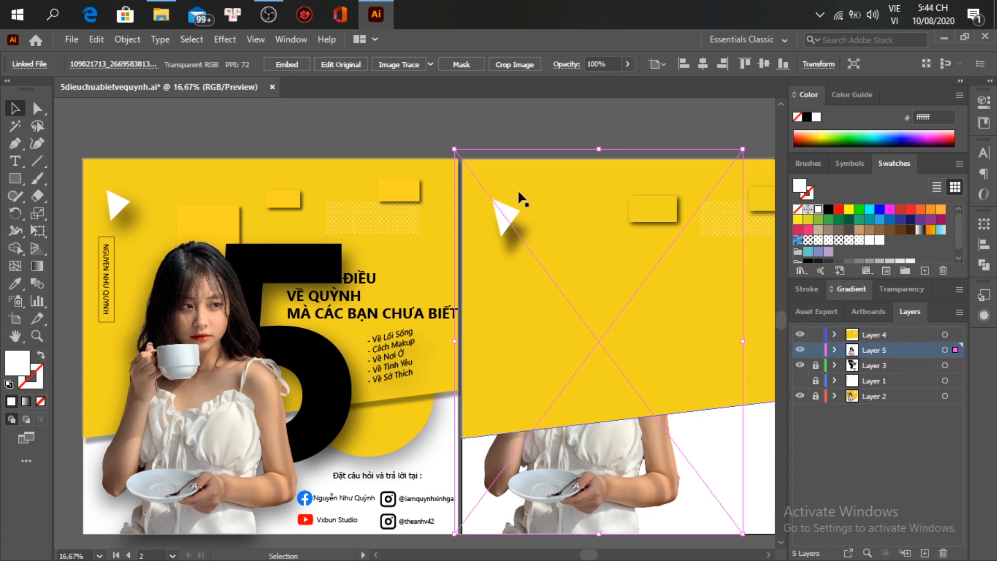
Step: Shift the white triangle slightly left
left_click(503, 218)
mouse_move(504, 217)
left_mouse_down()
mouse_move(485, 216)
mouse_move(496, 206)
left_mouse_up()
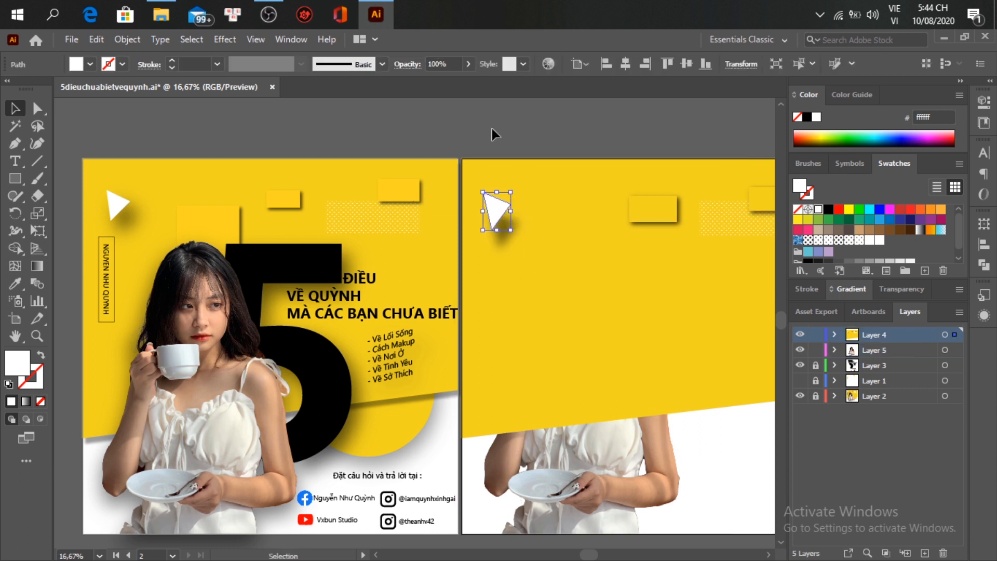
left_click(463, 180)
Step: Draw a tall thin rectangle below the triangle and make it an unfilled 2 pt black outline
left_click(15, 178)
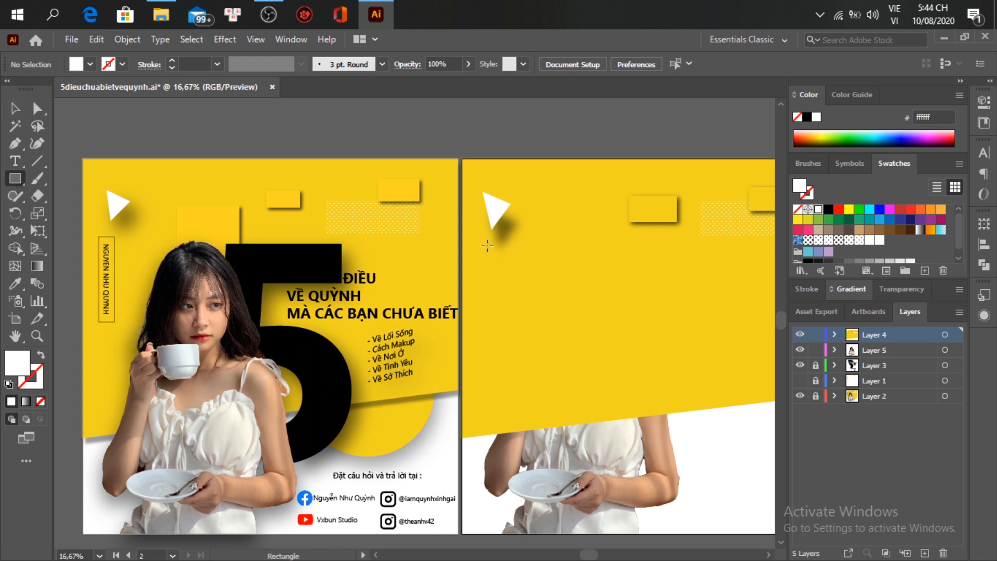
left_click_drag(482, 252, 501, 340)
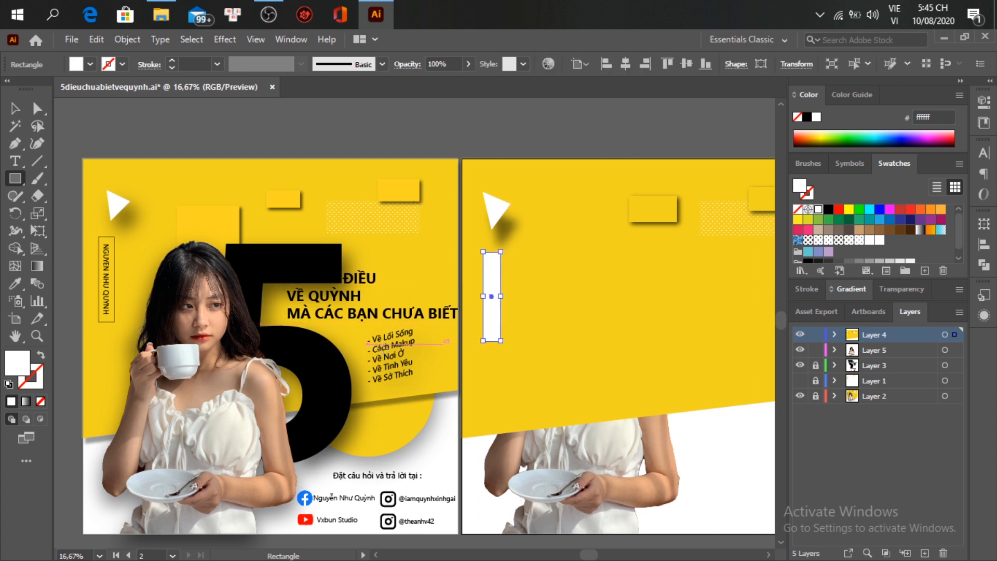
key("i")
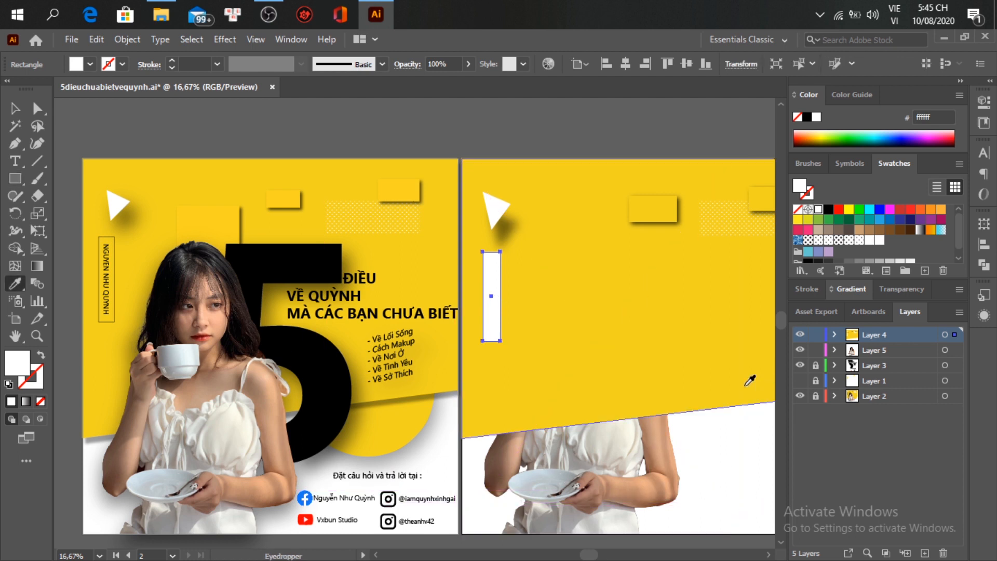
left_click(828, 210)
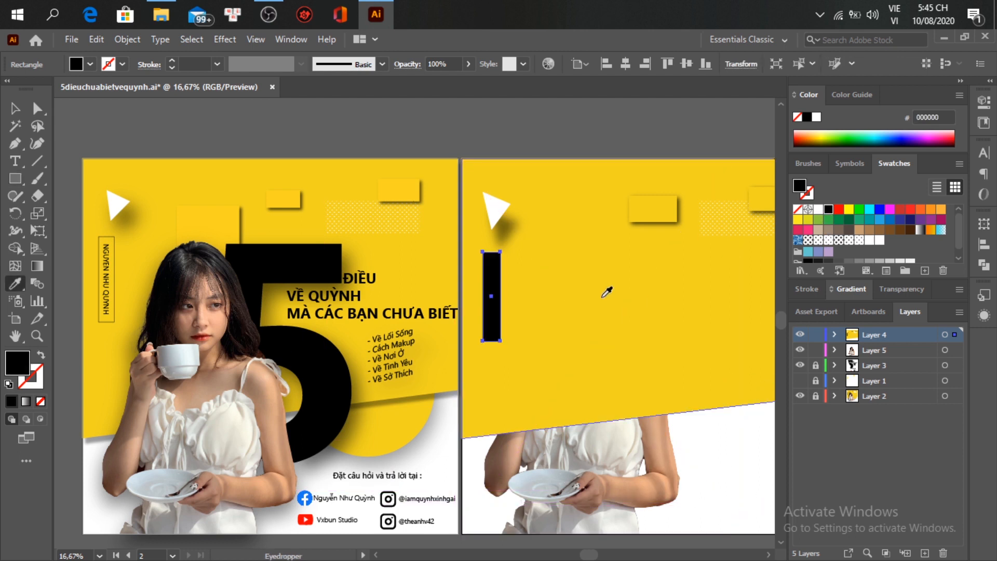
left_click(40, 356)
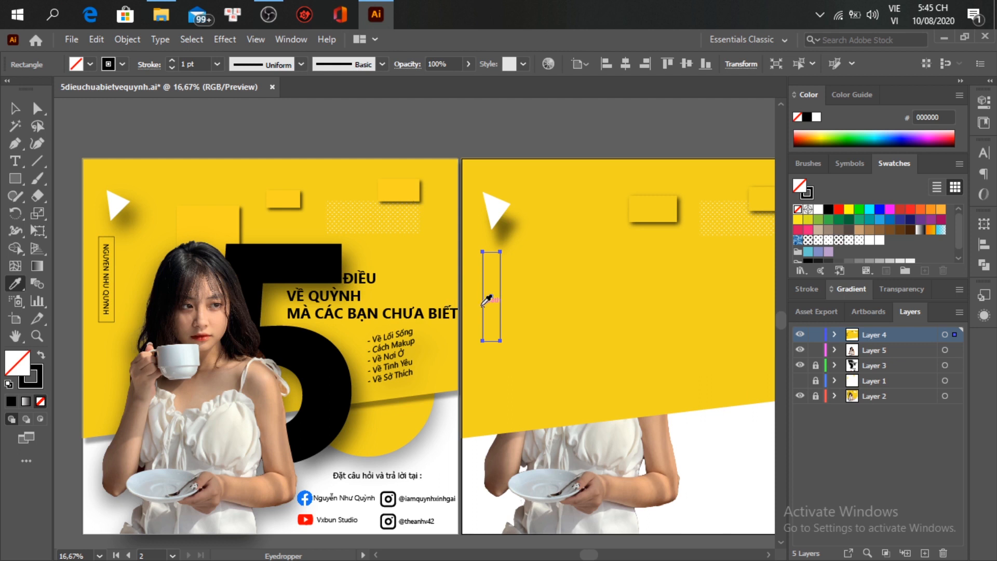
key("v")
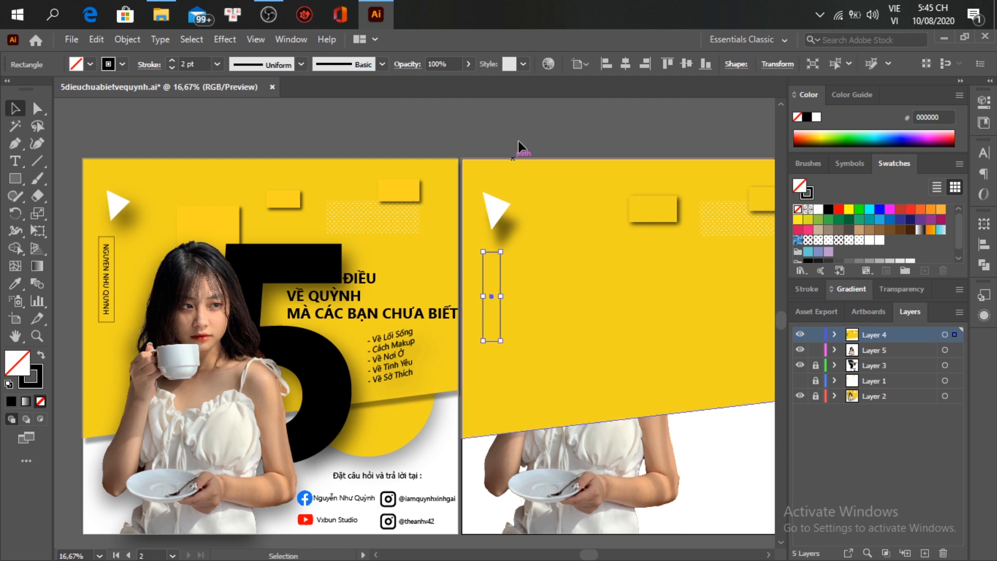
key("ctrl+shift+a")
key("alt")
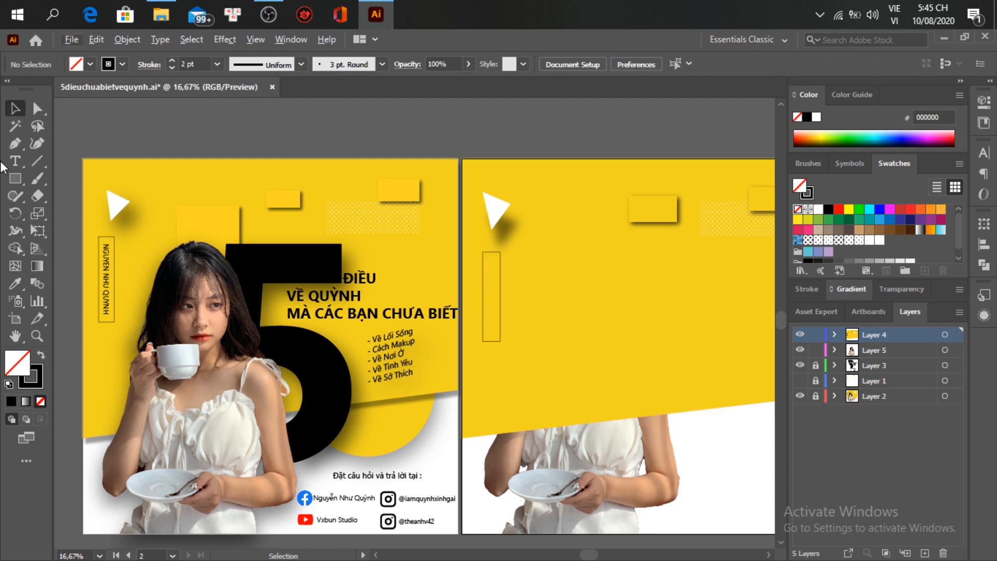
Step: Type the author's name as a new text line inside the frame and resize it
key("t")
left_click(490, 301)
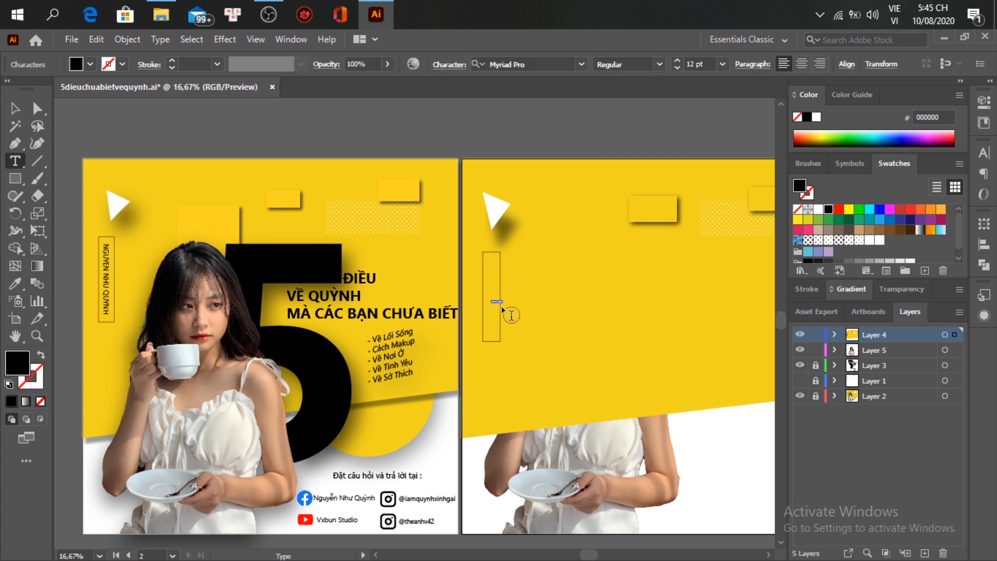
key("ctrl+1")
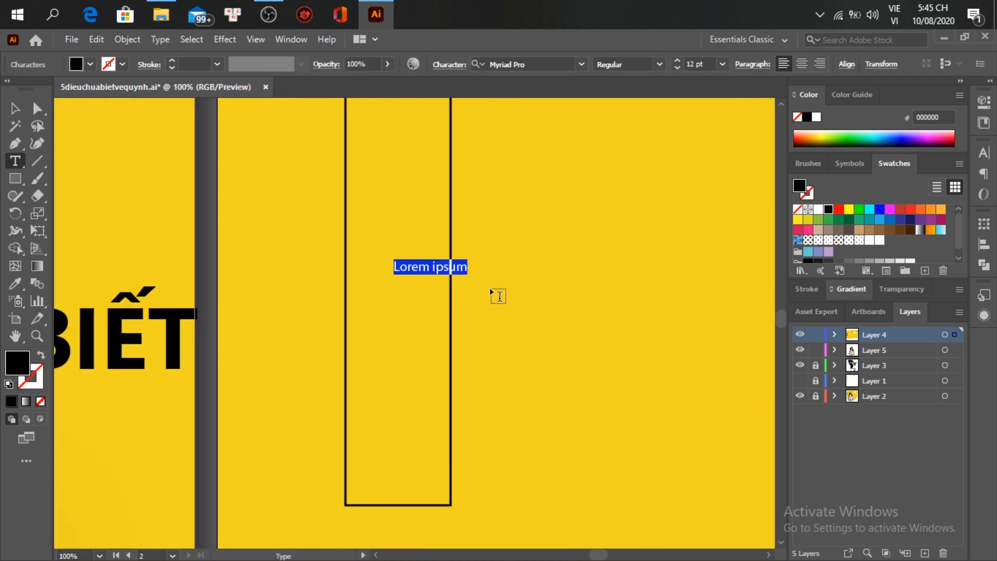
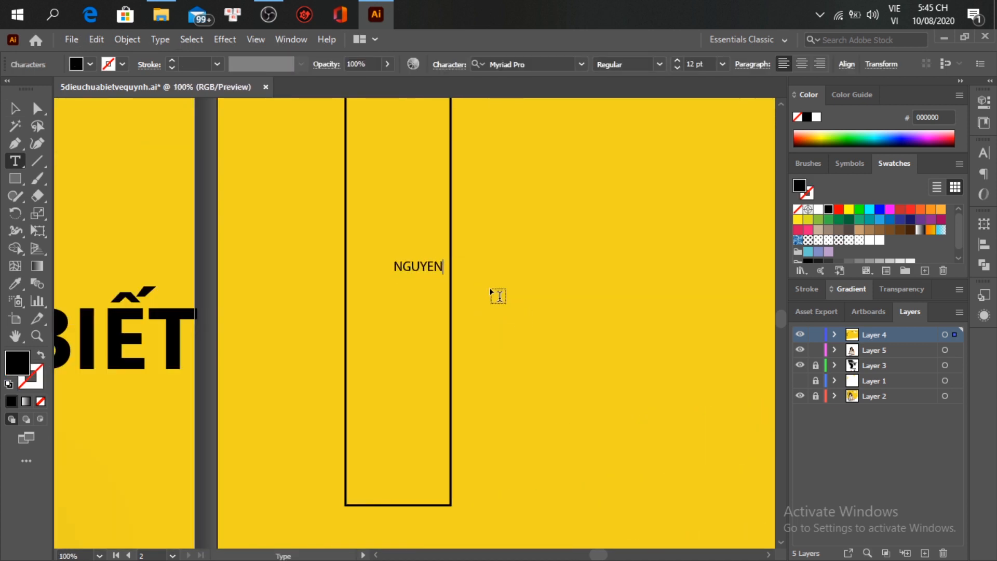
key("Escape")
left_click_drag(521, 274, 751, 406)
Step: Rotate the name text 270° so it runs vertically and move it into the thin frame
key("ctrl+minus")
scroll(492, 376, "right", 3)
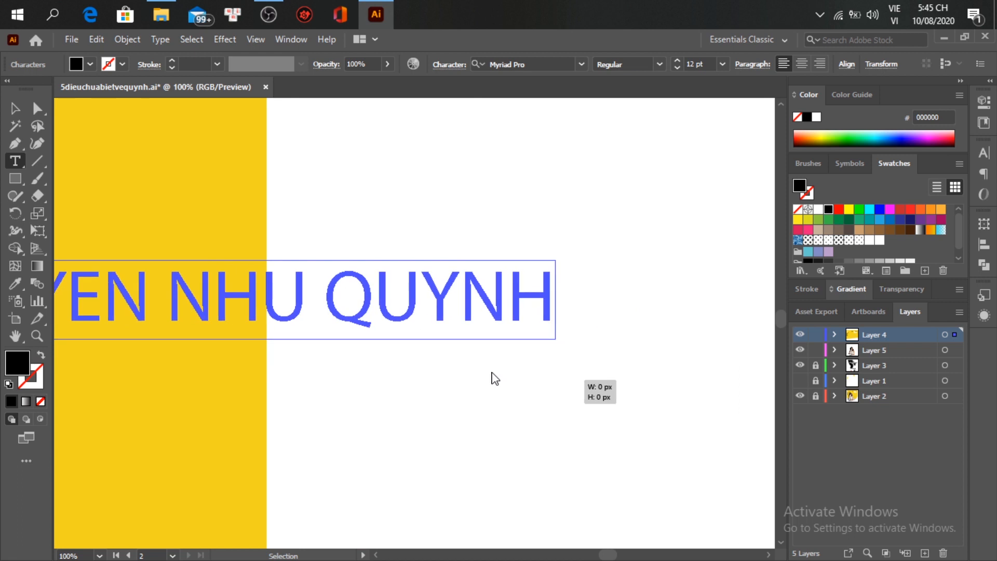
scroll(341, 347, "down", 4)
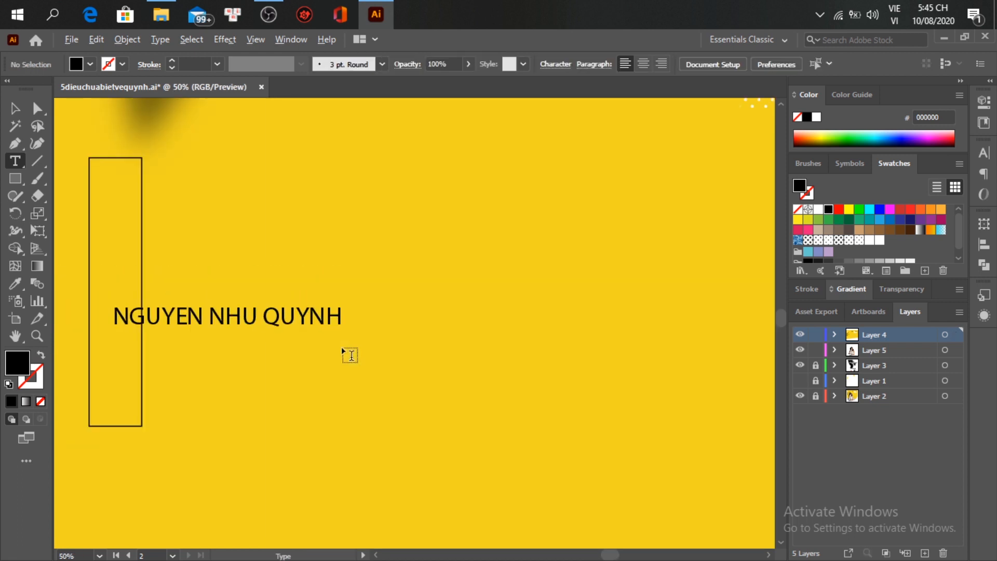
scroll(343, 351, "left", 5)
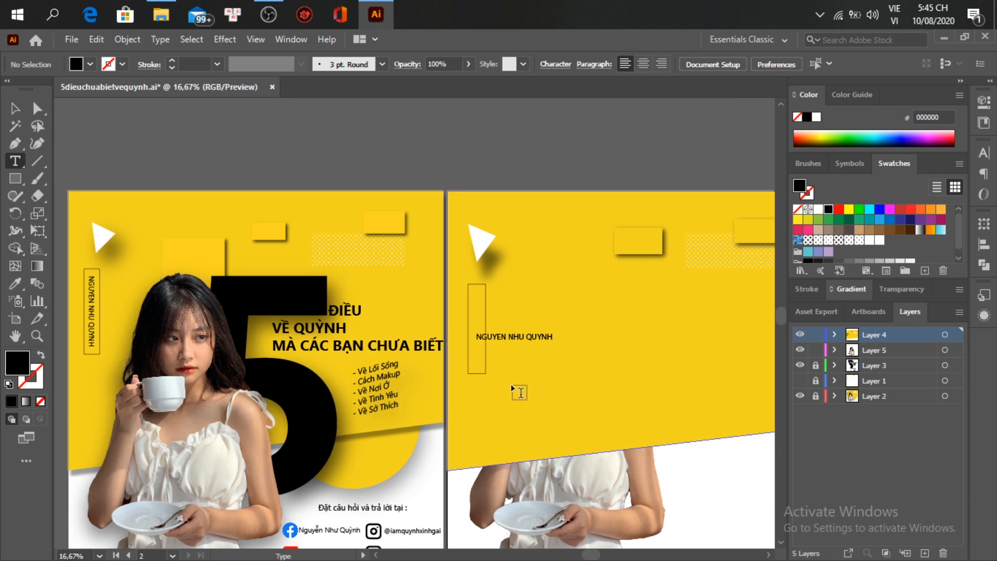
key("v")
left_click(545, 338)
left_click_drag(556, 344, 517, 397)
left_click_drag(515, 364, 476, 356)
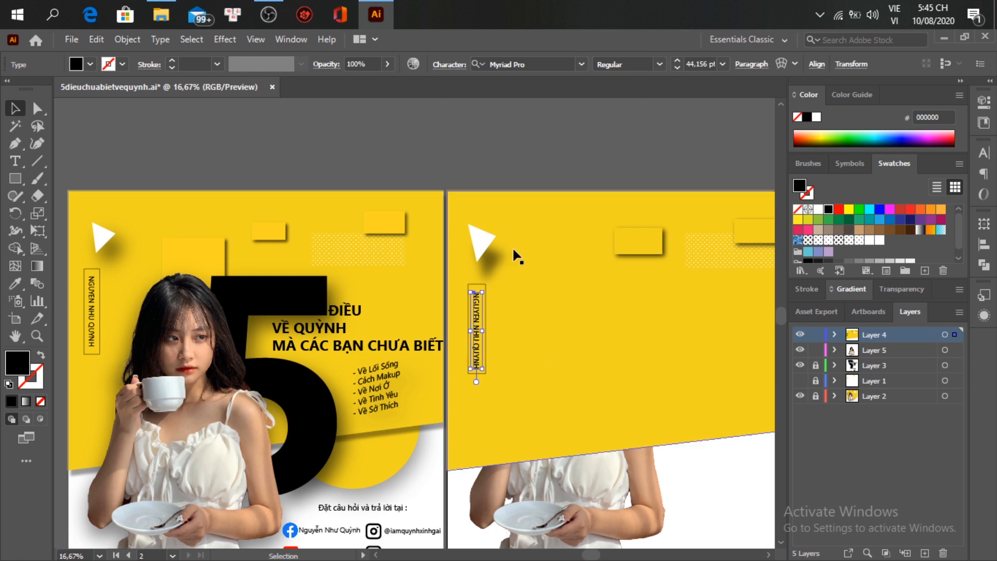
left_click(517, 184)
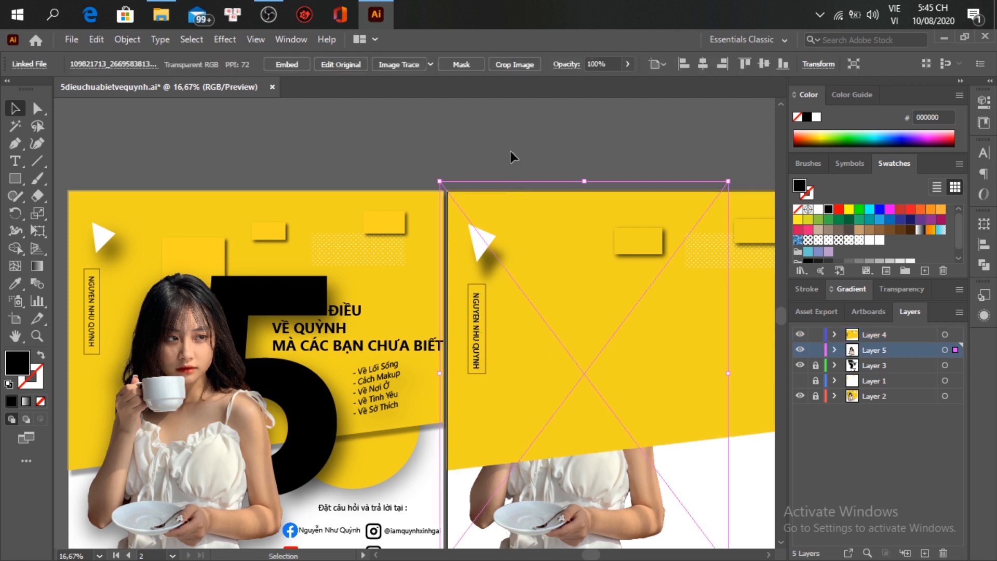
Step: Nudge the vertical name slightly higher within the frame
left_click(473, 350)
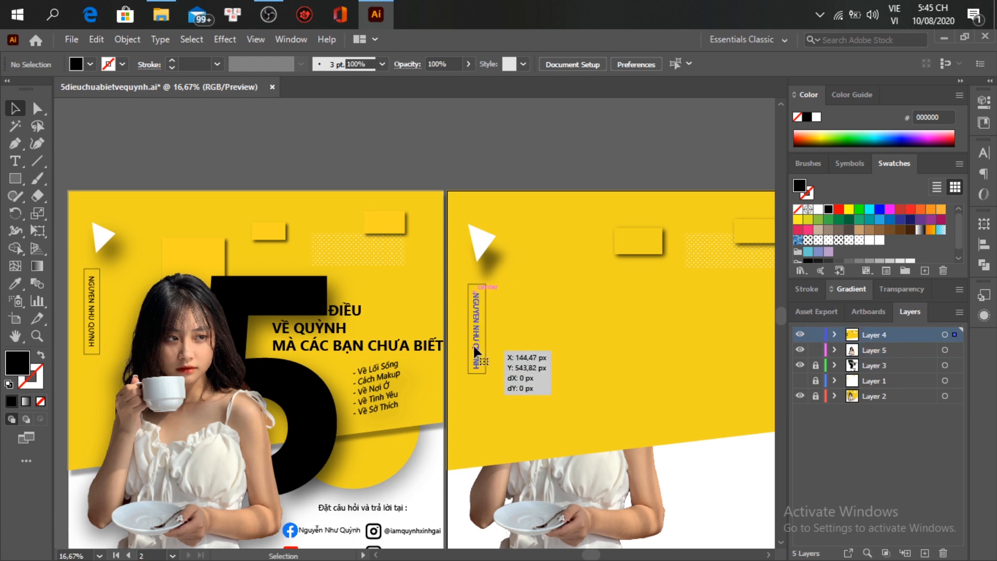
scroll(473, 350, "up", 4)
scroll(526, 327, "up", 2)
scroll(529, 327, "down", 4)
left_click_drag(512, 340, 511, 327)
scroll(512, 327, "down", 1)
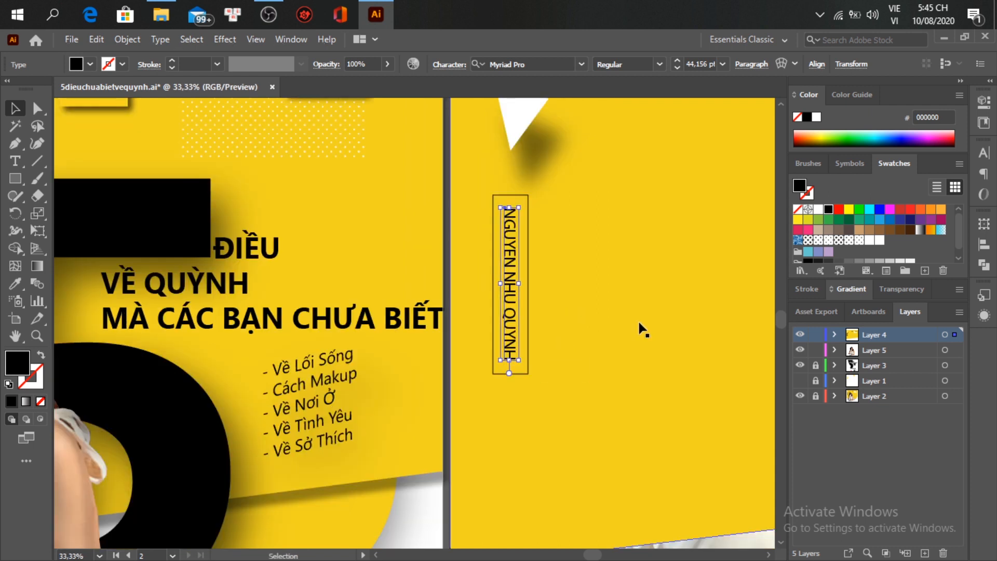
left_click(589, 354)
Step: Move the girl's photo layer (Layer 5) above Layer 4 and lock it
scroll(591, 354, "down", 2)
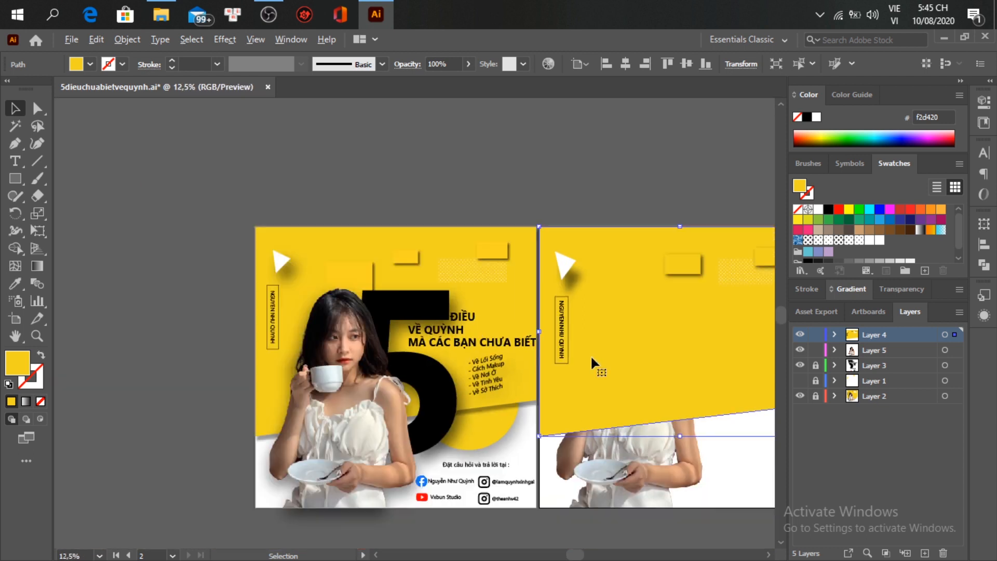
scroll(592, 359, "right", 3)
left_click(574, 513)
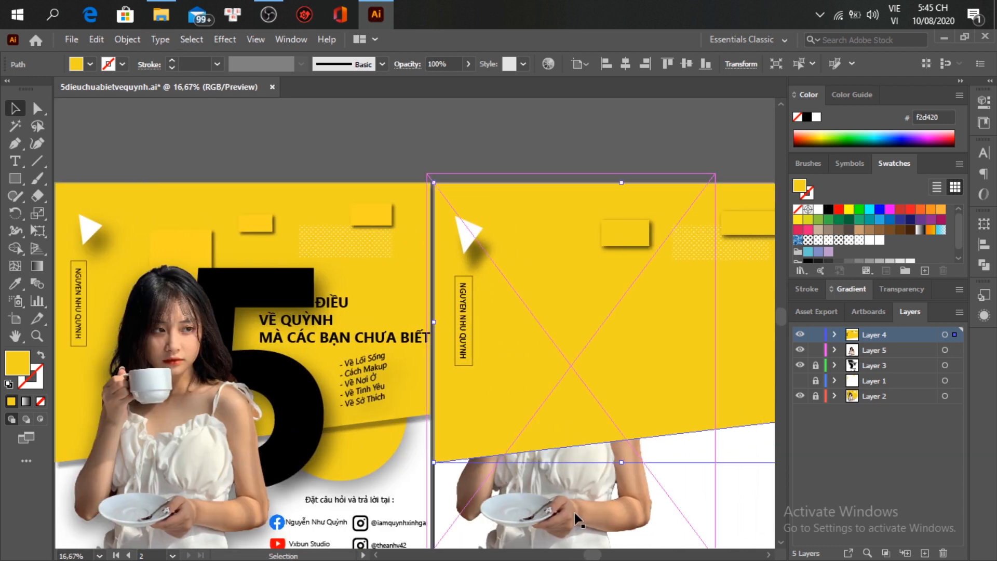
left_click_drag(869, 351, 873, 328)
left_click(816, 334)
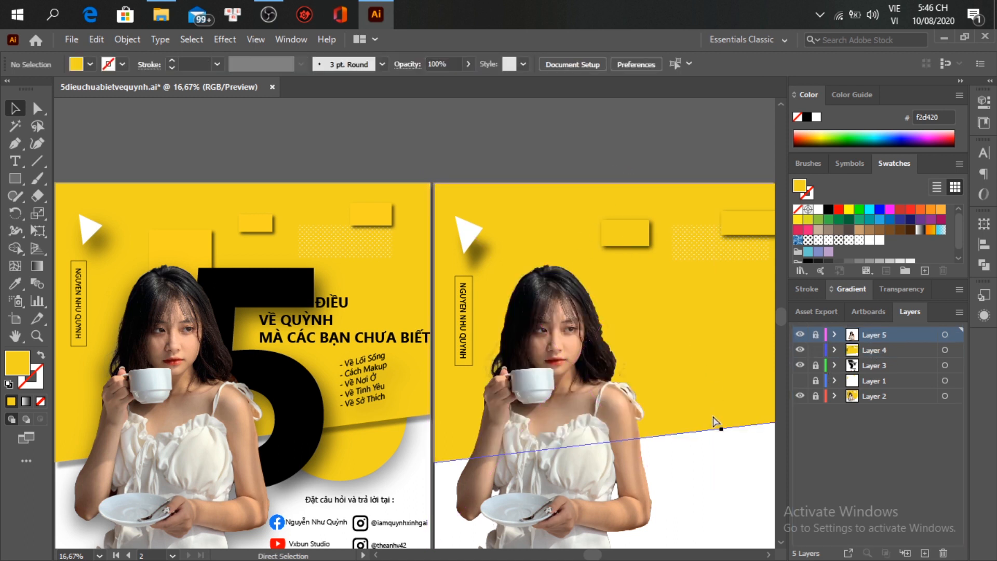
Step: Move and resize the small yellow rectangle so it sits behind the girl's head
scroll(716, 423, "right", 3)
left_click_drag(572, 243, 519, 243)
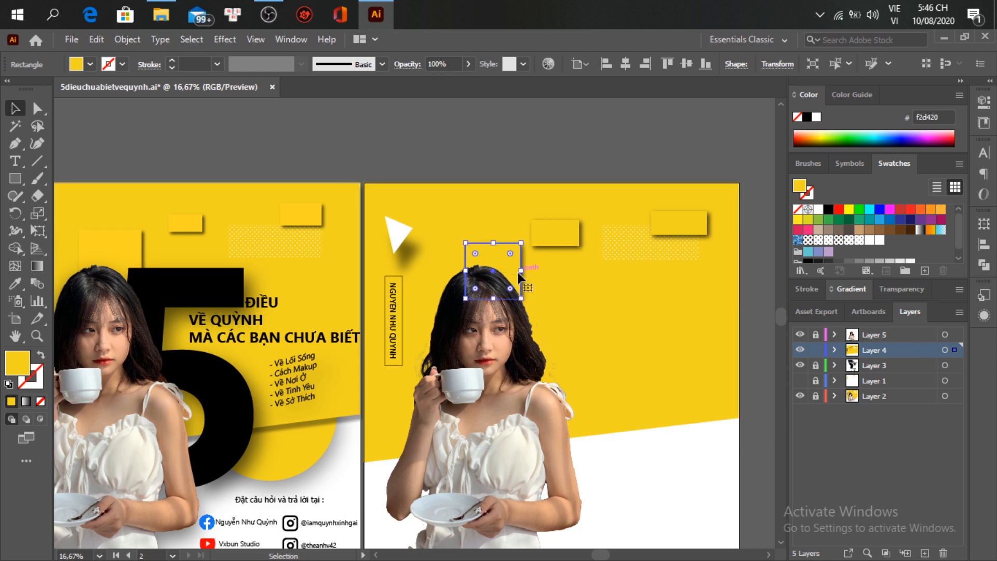
scroll(516, 276, "left", 2)
scroll(516, 277, "left", 1)
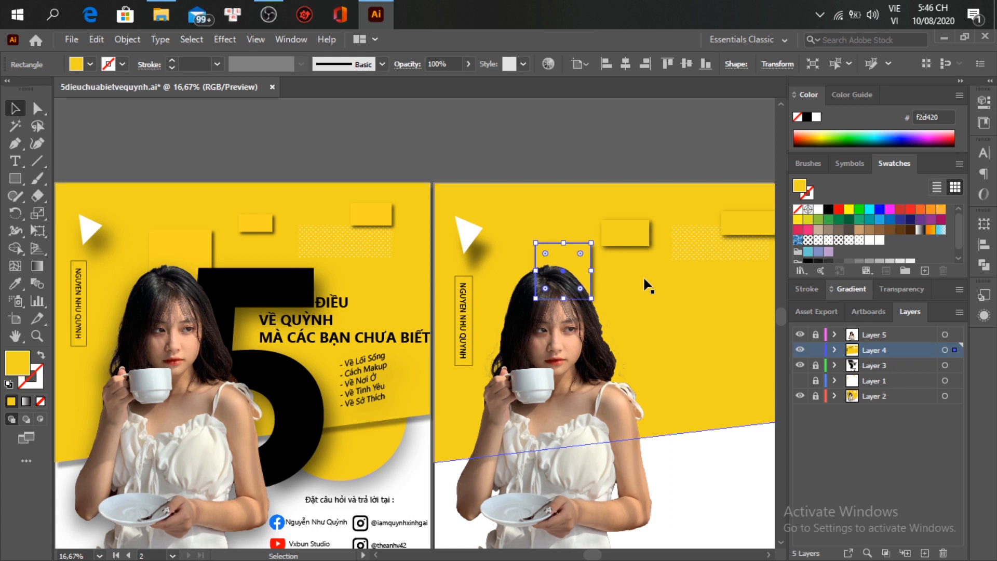
left_click(621, 231)
left_click_drag(601, 220, 592, 254)
left_click(587, 247)
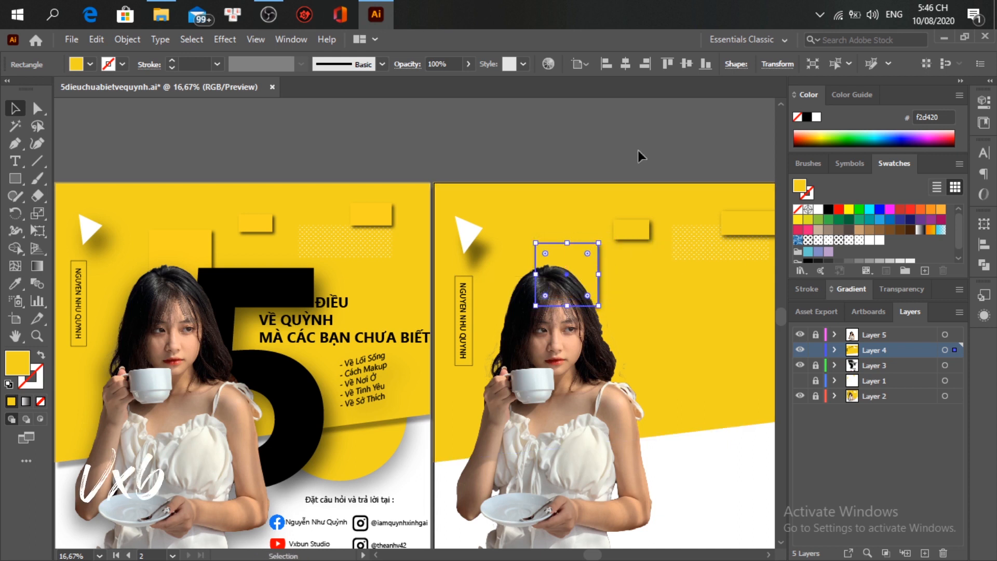
left_click(638, 151)
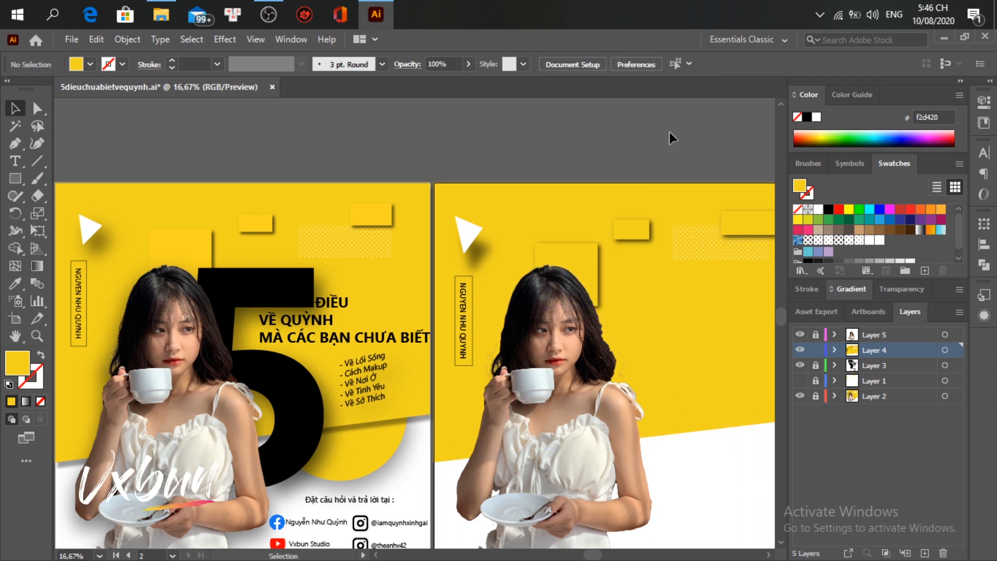
scroll(701, 366, "right", 2)
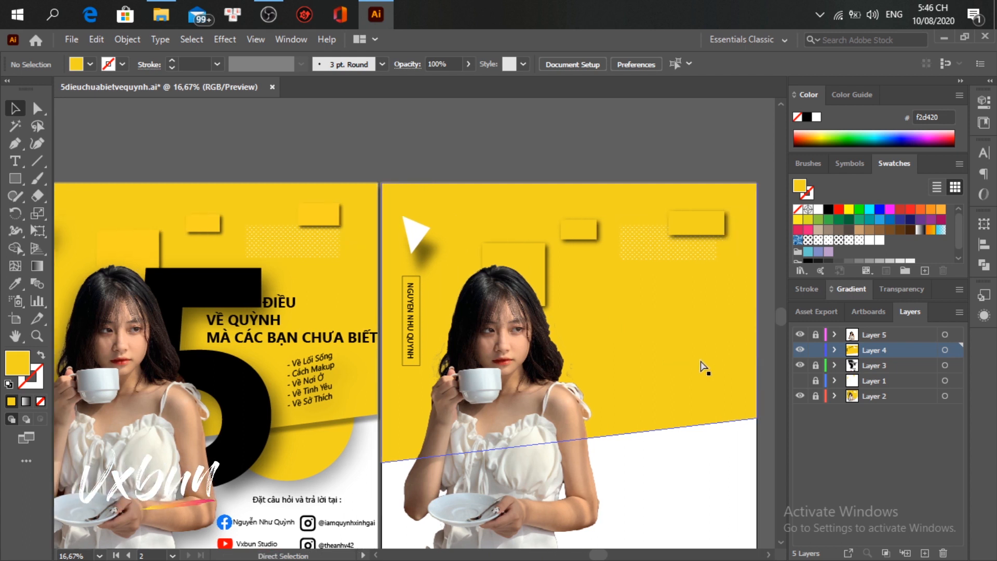
scroll(701, 364, "down", 2)
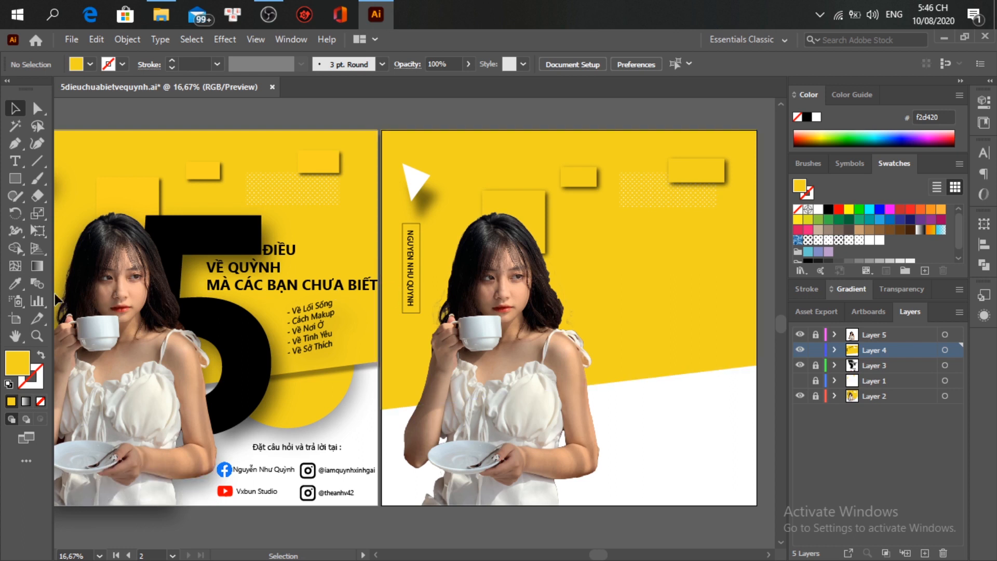
Step: Draw a circle at the artboard's right side and send it behind all other shapes
left_click_drag(14, 176, 68, 213)
left_click_drag(673, 375, 699, 395)
key("v")
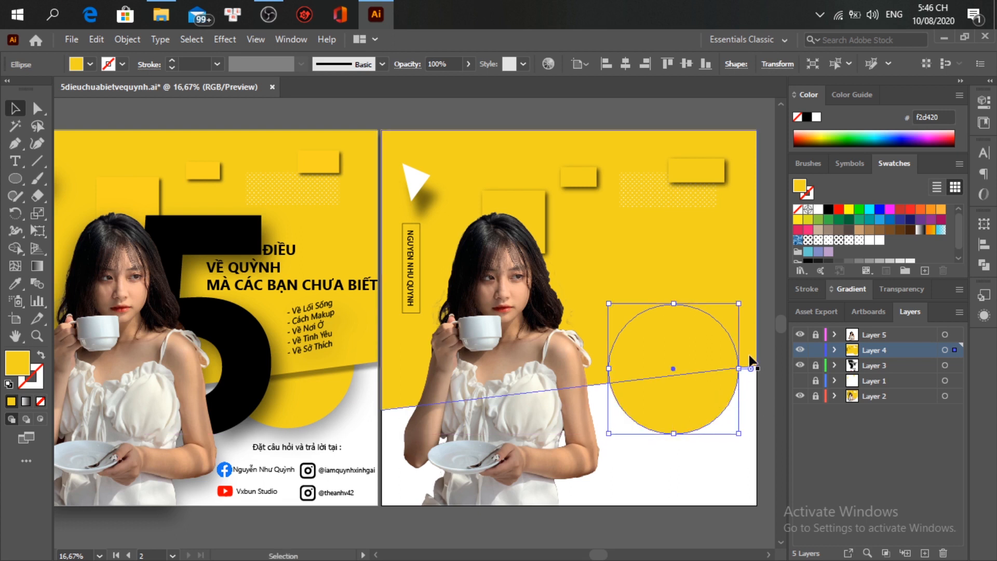
right_click(649, 397)
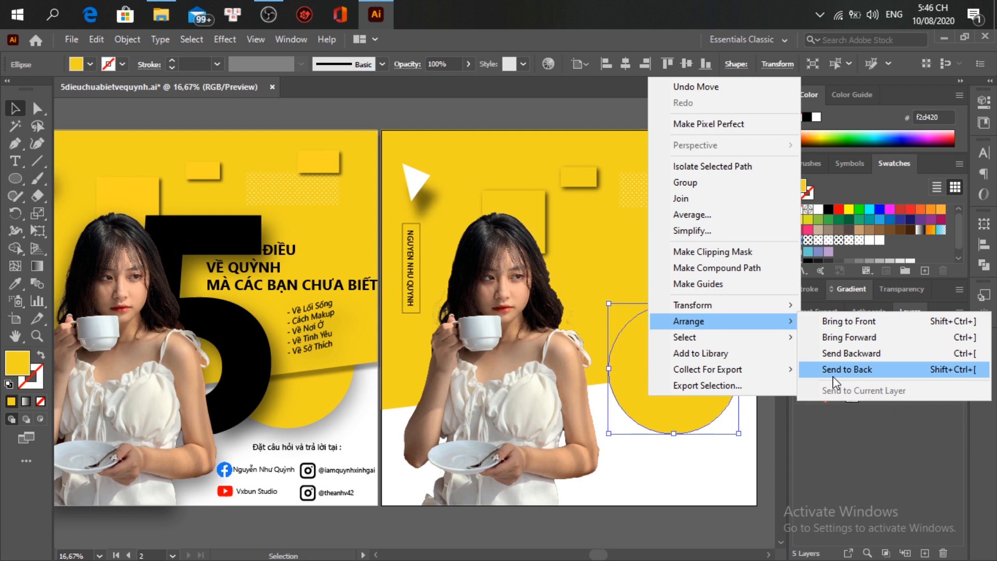
left_click(846, 369)
scroll(775, 435, "down", 4)
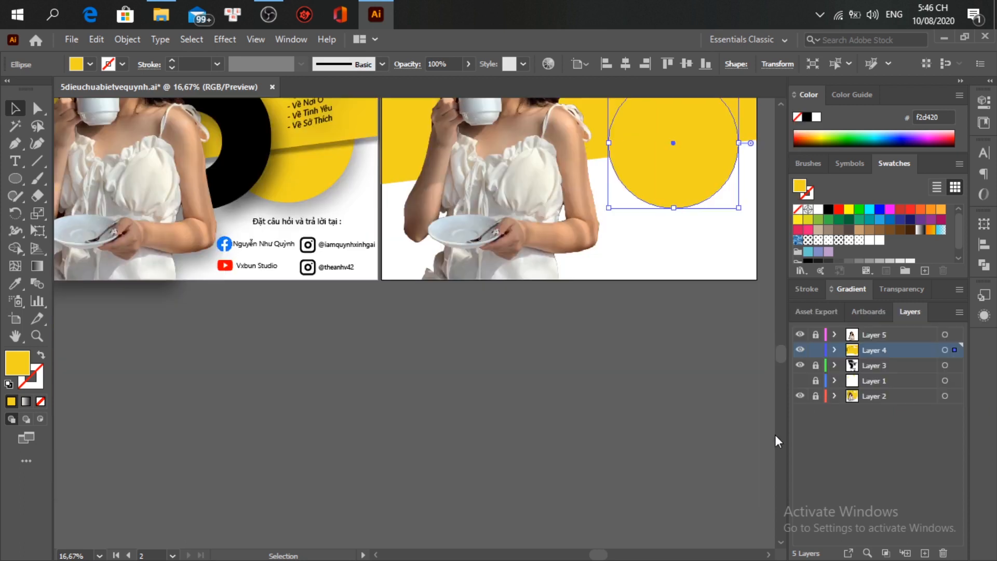
scroll(746, 423, "up", 5)
scroll(660, 326, "down", 2)
left_click(628, 220)
Step: Add a Drop Shadow to the yellow shape at 32% opacity with 0 px X offset
left_click(225, 39)
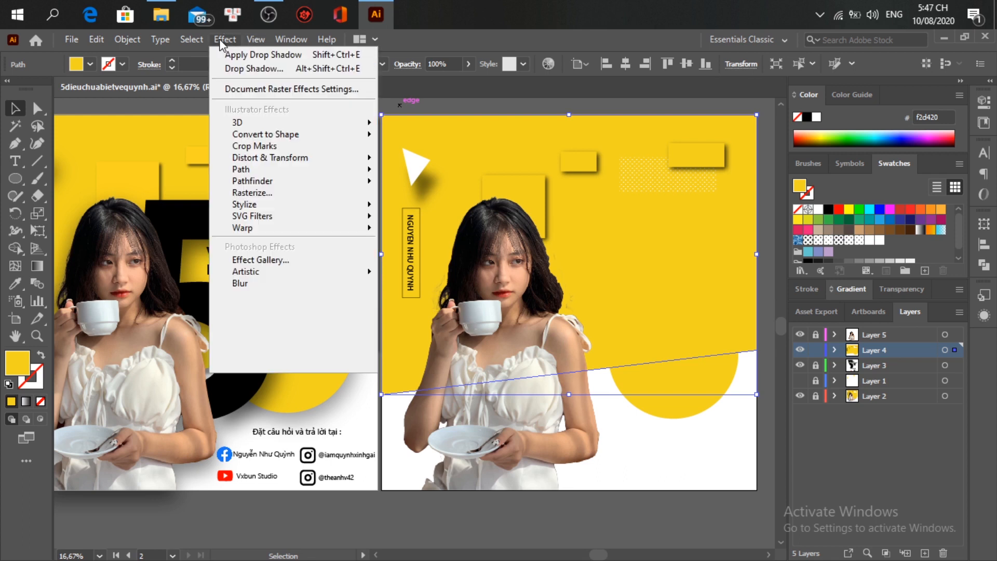
mouse_move(342, 204)
left_click(396, 204)
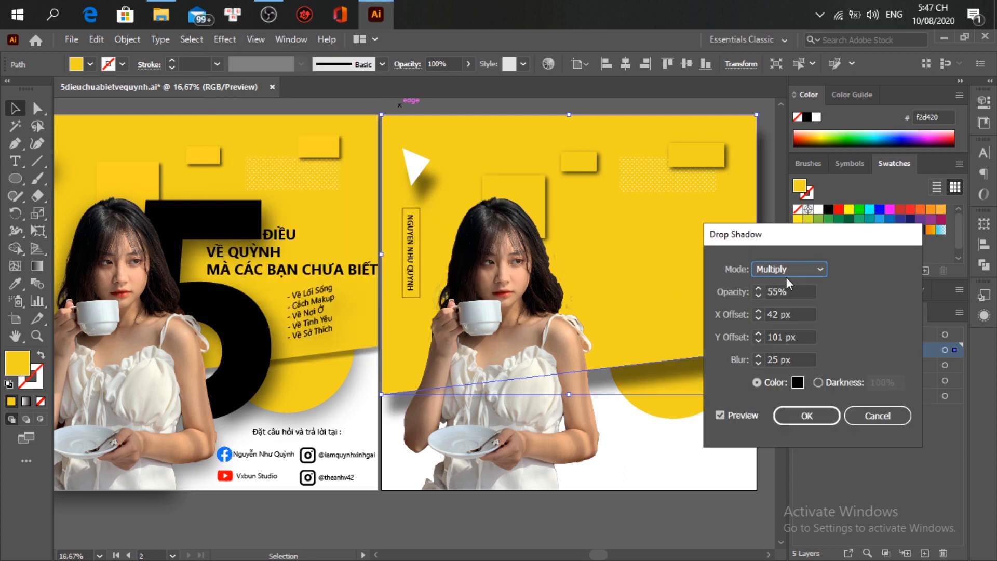
left_click_drag(797, 240, 830, 228)
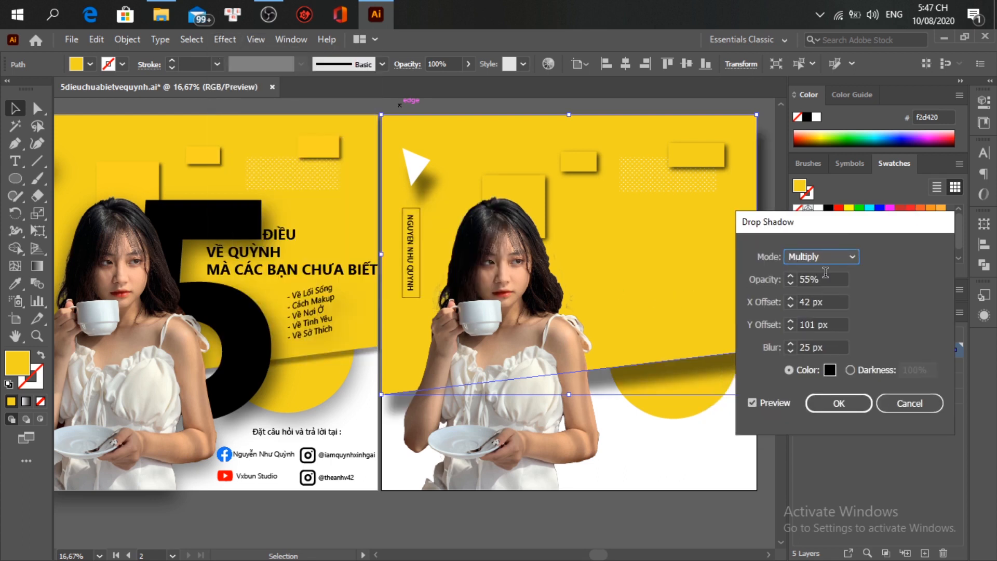
scroll(825, 272, "down", 11)
scroll(825, 272, "down", 3)
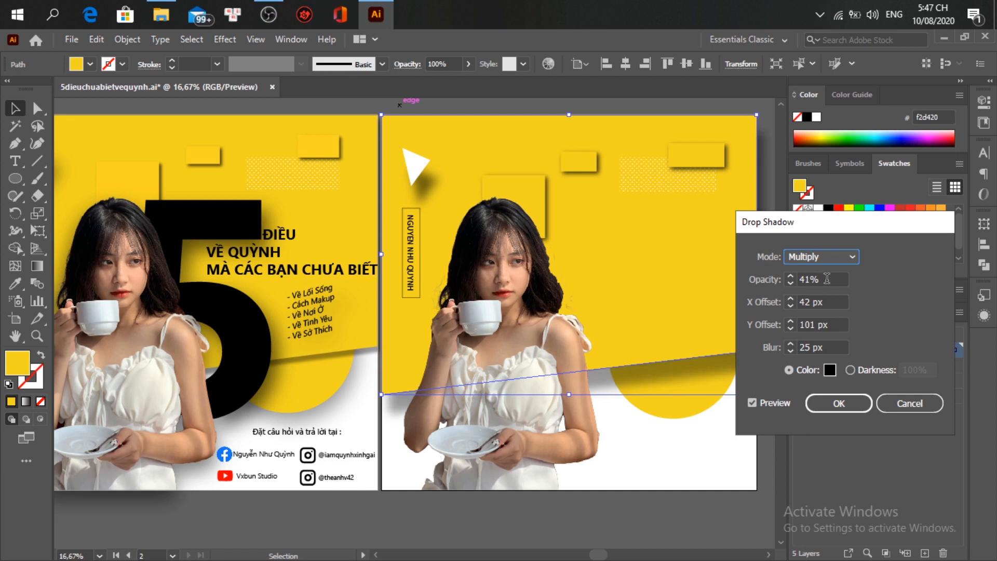
scroll(823, 274, "down", 5)
scroll(823, 273, "down", 4)
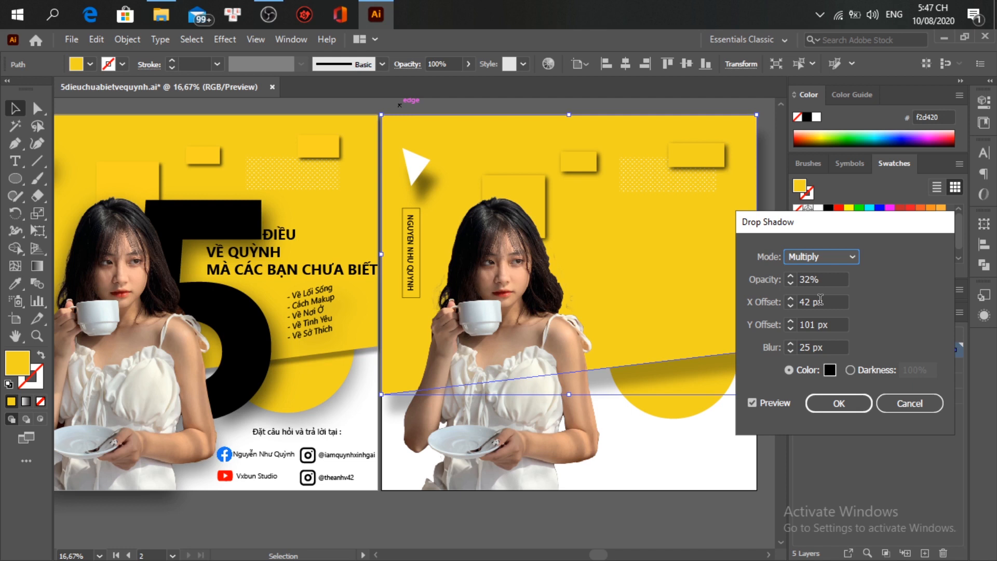
scroll(820, 300, "down", 9)
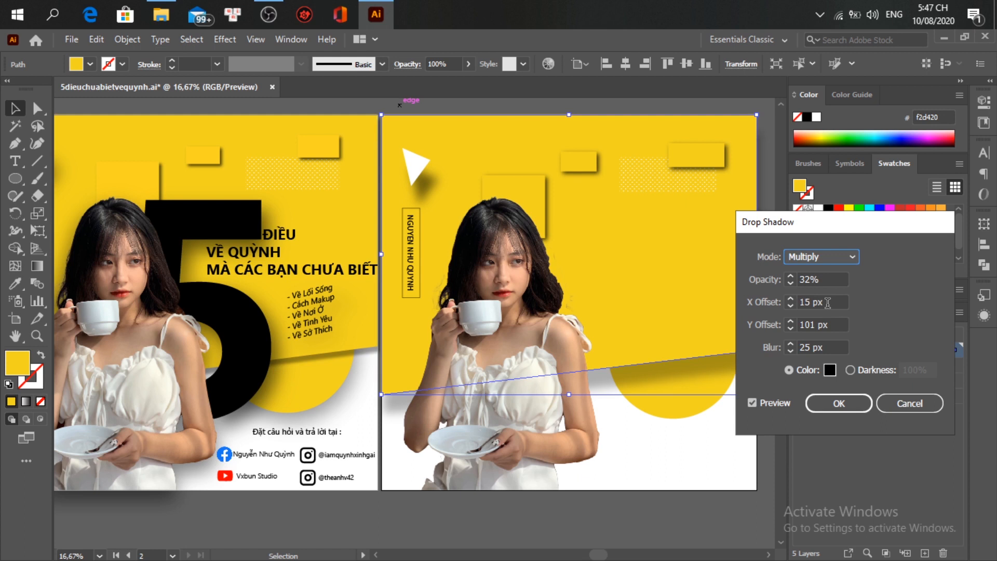
left_click(828, 302)
left_click(752, 302)
type("0")
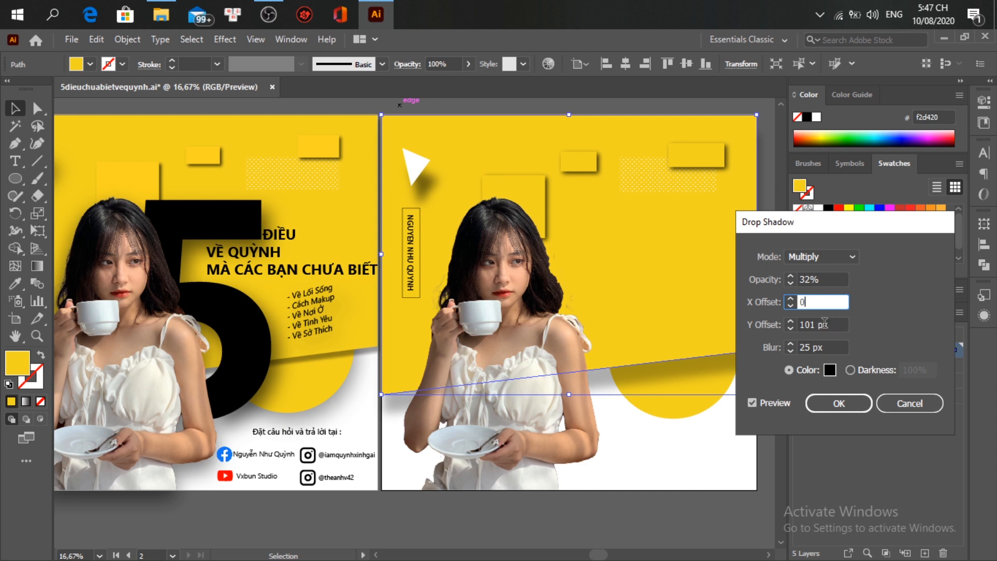
Step: Set the shadow's Y offset to 35 px and blur to 7 px, then apply it
left_click(842, 325)
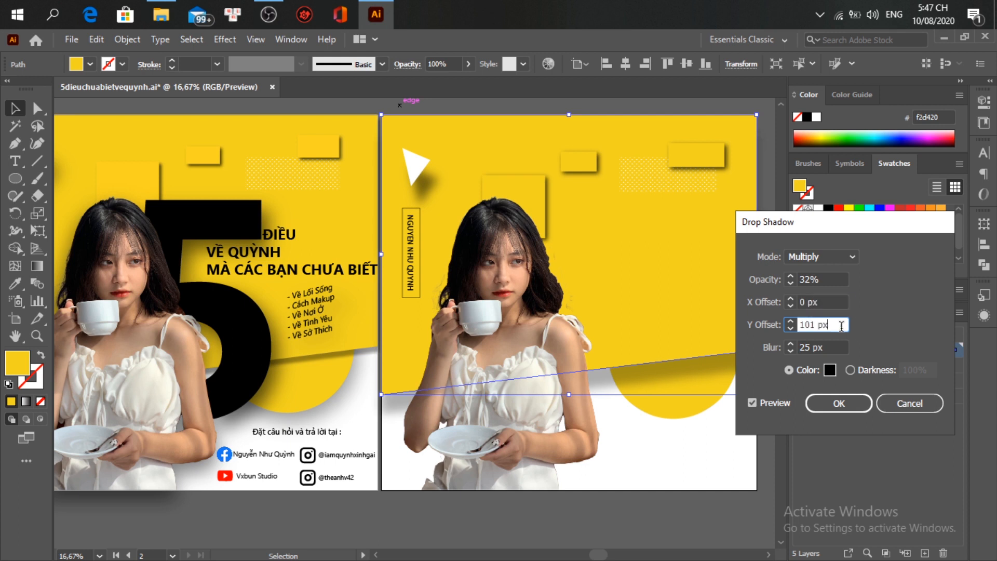
key("Down")
key("Down")
key("Down")
key("Down")
key("Down")
key("Down")
key("Down")
key("Down")
key("Down")
key("Down")
key("Down")
key("Down")
key("Down")
key("Down")
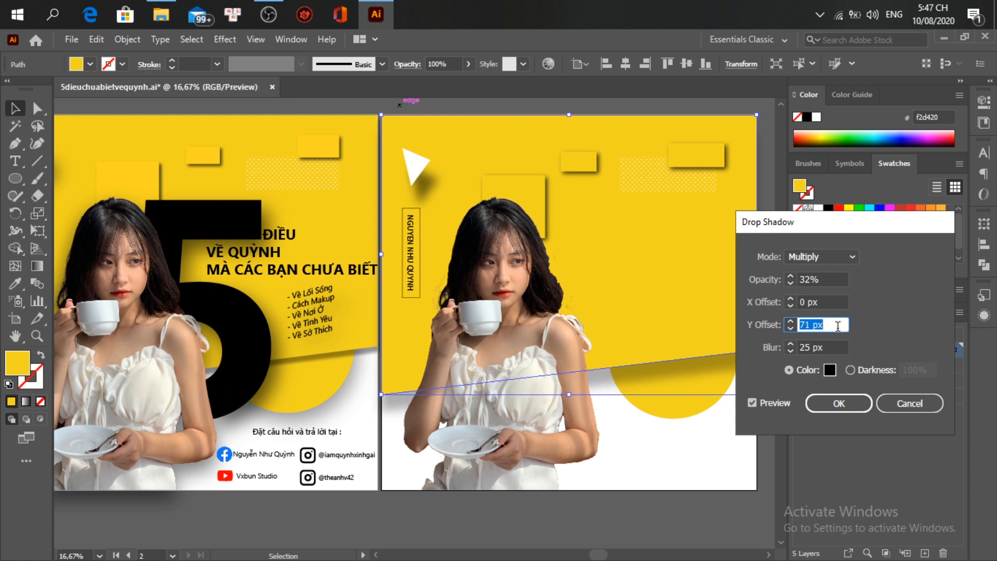
key("Down")
key("Down")
key("Down")
key("Down")
key("Down")
key("Down")
key("Down")
key("Down")
key("Down")
key("Down")
key("Down")
key("Down")
key("Down")
key("Down")
key("Down")
key("Down")
key("Down")
key("Down")
key("Down")
key("Down")
key("Down")
key("Down")
key("Down")
key("Down")
key("Down")
key("Down")
key("Down")
key("Down")
key("Down")
key("Down")
key("Down")
key("Down")
key("Down")
key("Down")
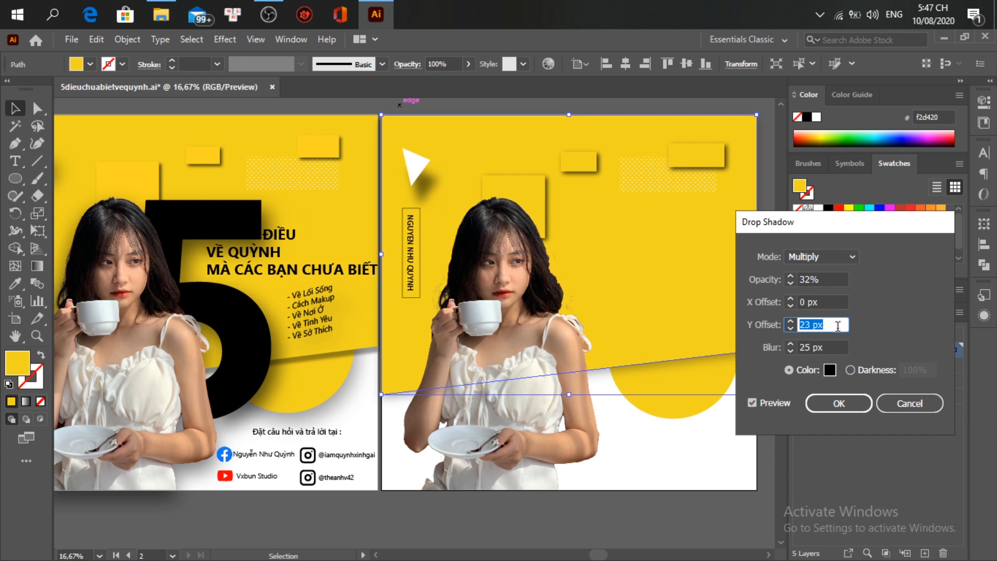
key("Up")
key("Up")
key("Up")
left_click(790, 329)
key("Tab")
key("Down")
key("Down")
key("Down")
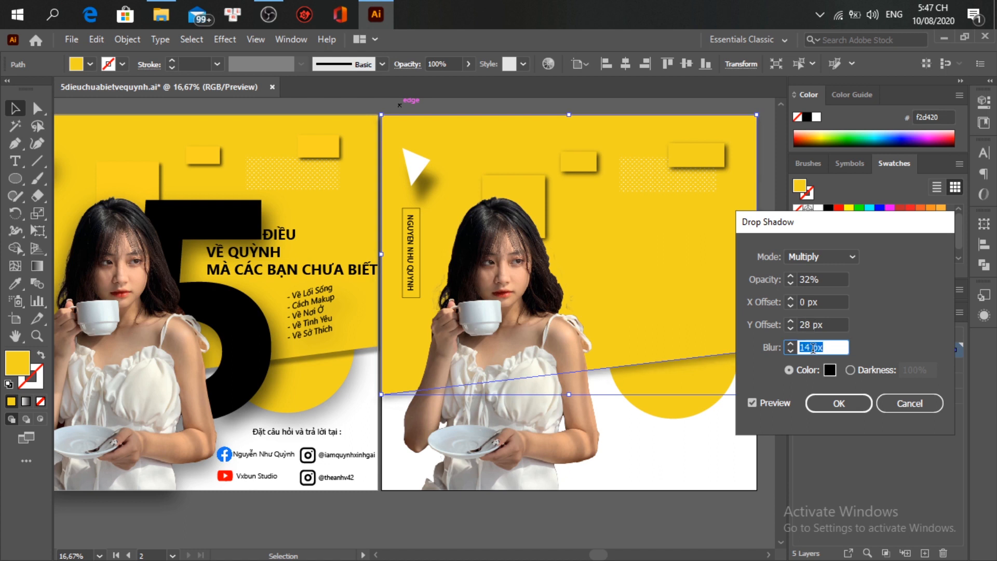
key("Down")
key("Down")
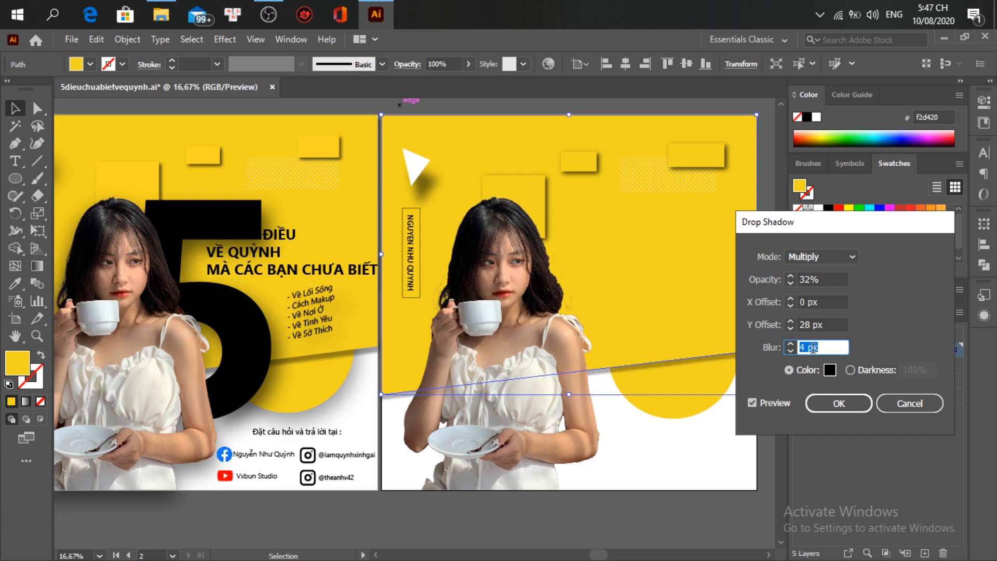
key("Up")
key("Up")
left_click(818, 324)
key("Up")
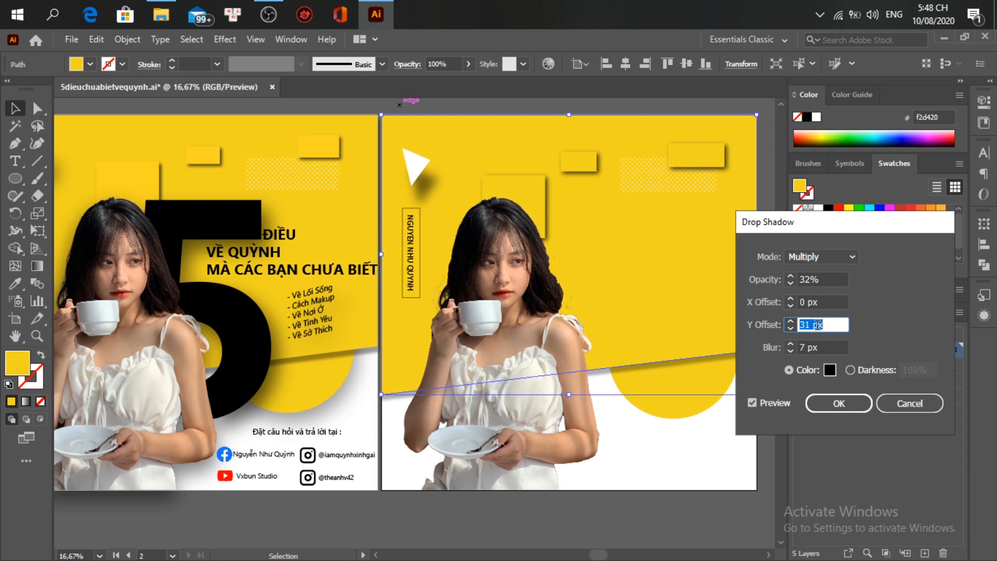
key("Up")
key("Up")
key("Up")
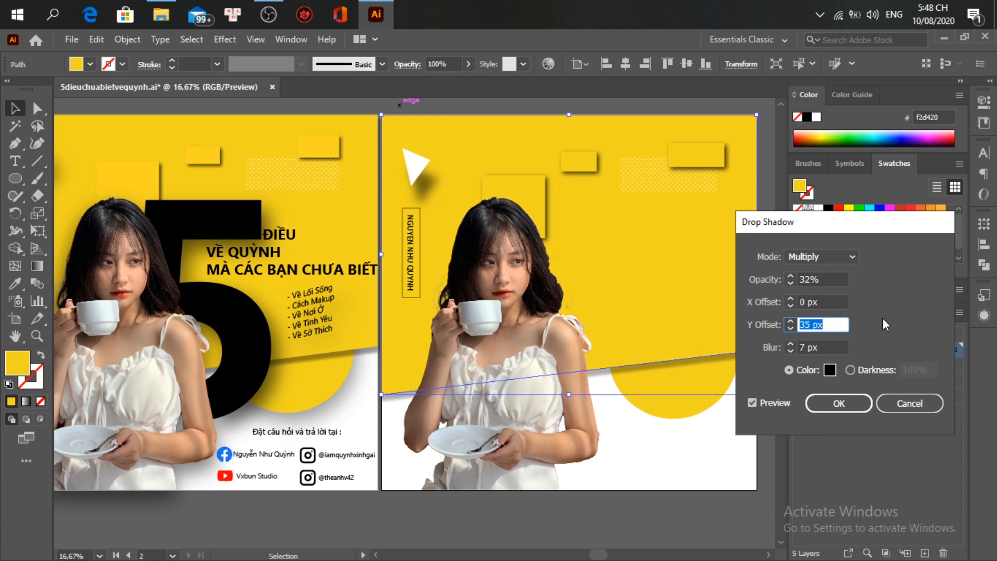
left_click(838, 399)
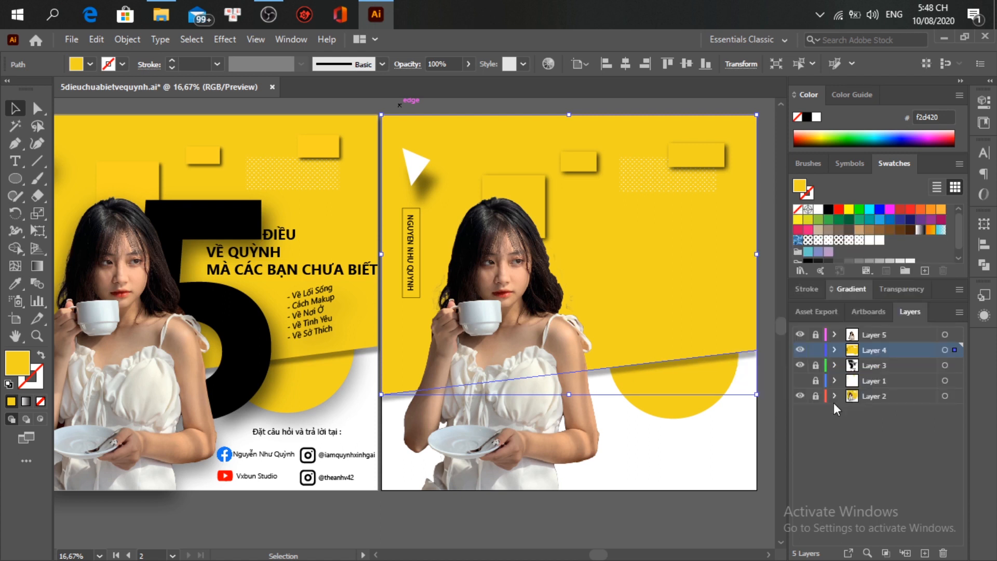
left_click(766, 430)
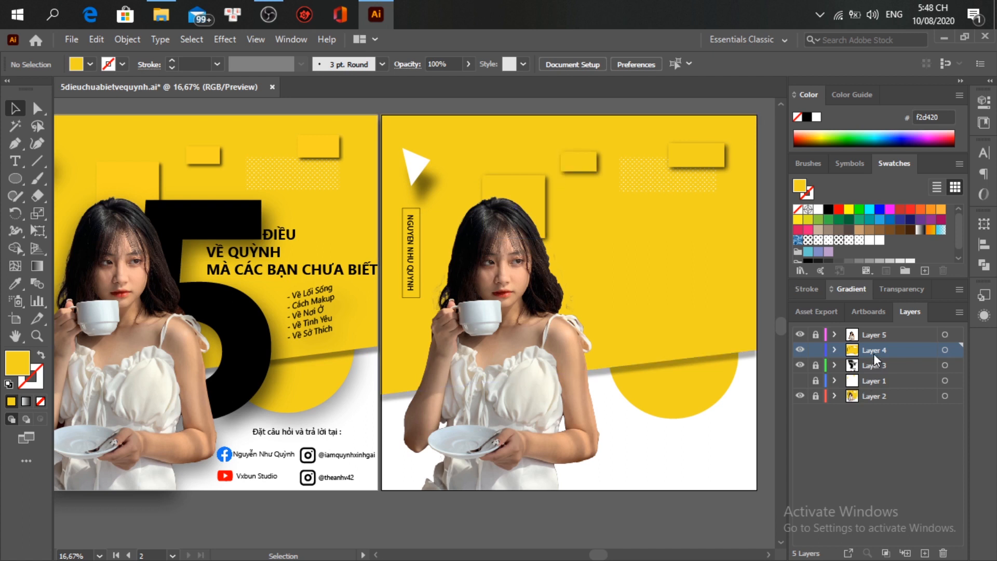
Step: Create a text object beside the girl's shoulder, type 5, and move it up and right
left_click(15, 161)
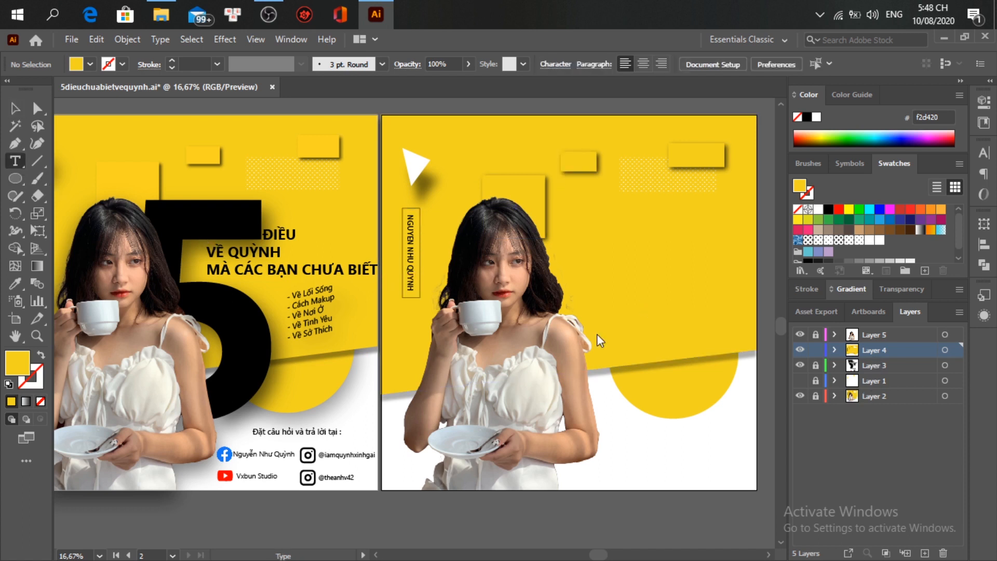
left_click(584, 341)
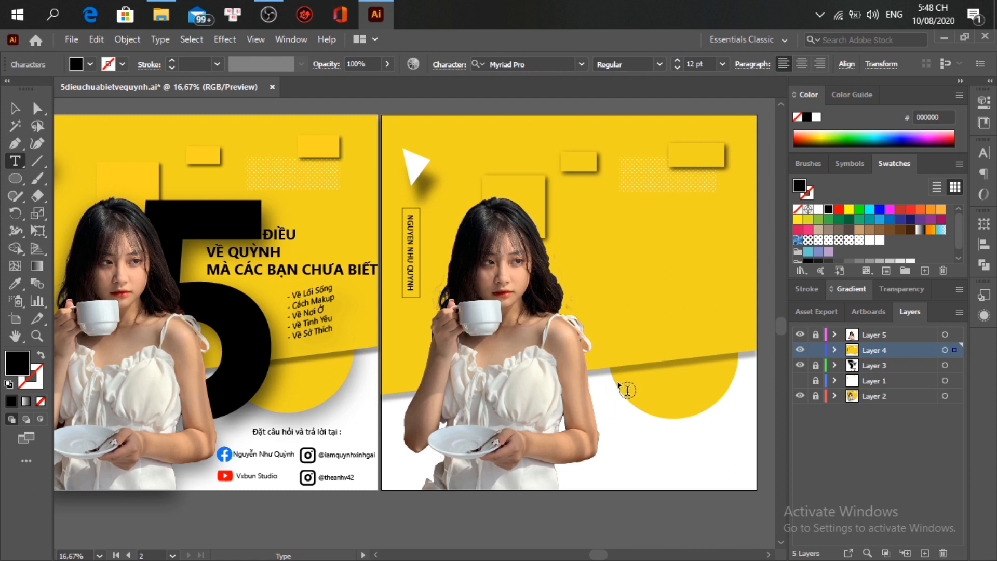
scroll(590, 342, "up", 5)
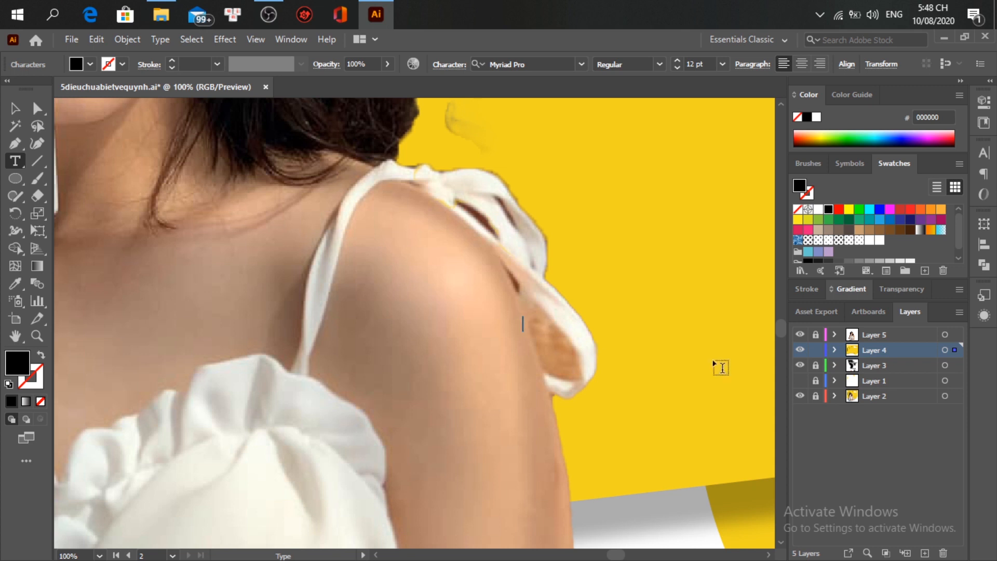
left_click(834, 349)
left_click(852, 362)
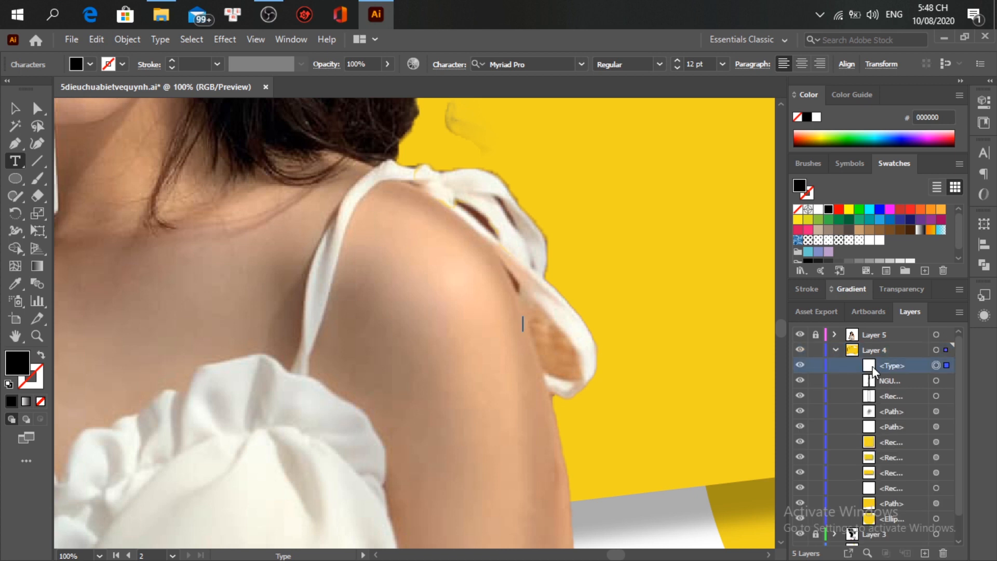
type("Vx5")
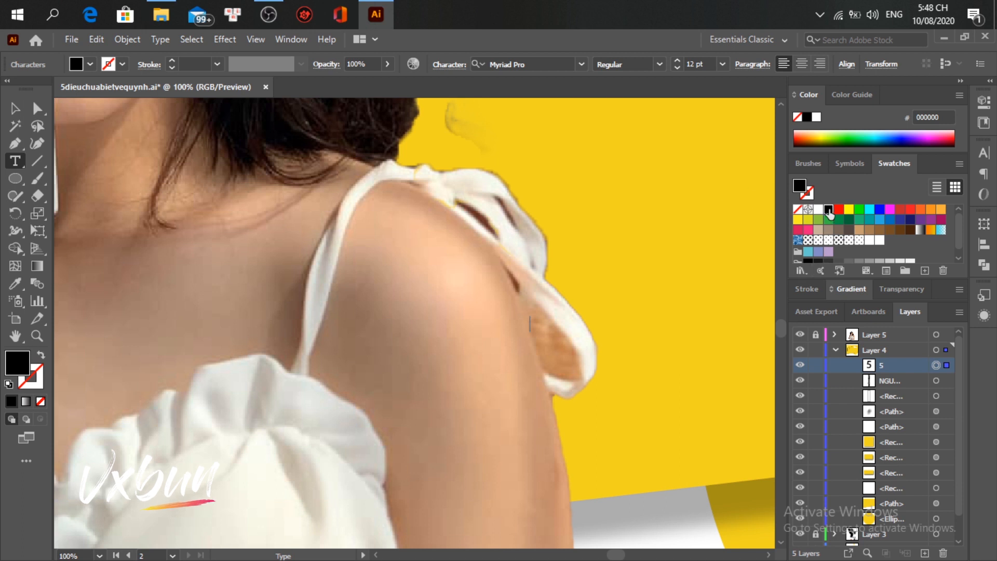
left_click_drag(526, 323, 685, 360)
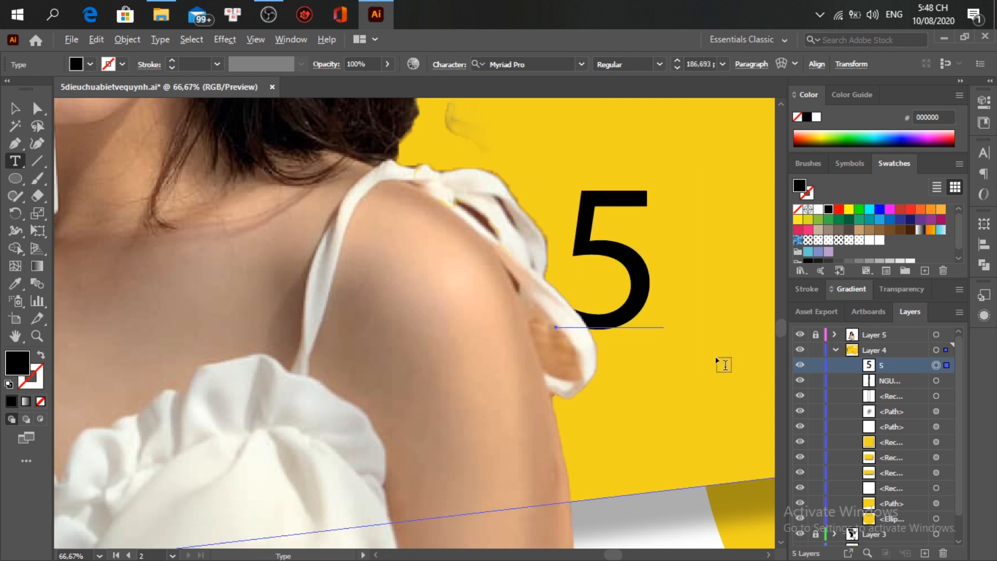
scroll(715, 356, "down", 4)
scroll(716, 358, "down", 2)
scroll(715, 355, "right", 2)
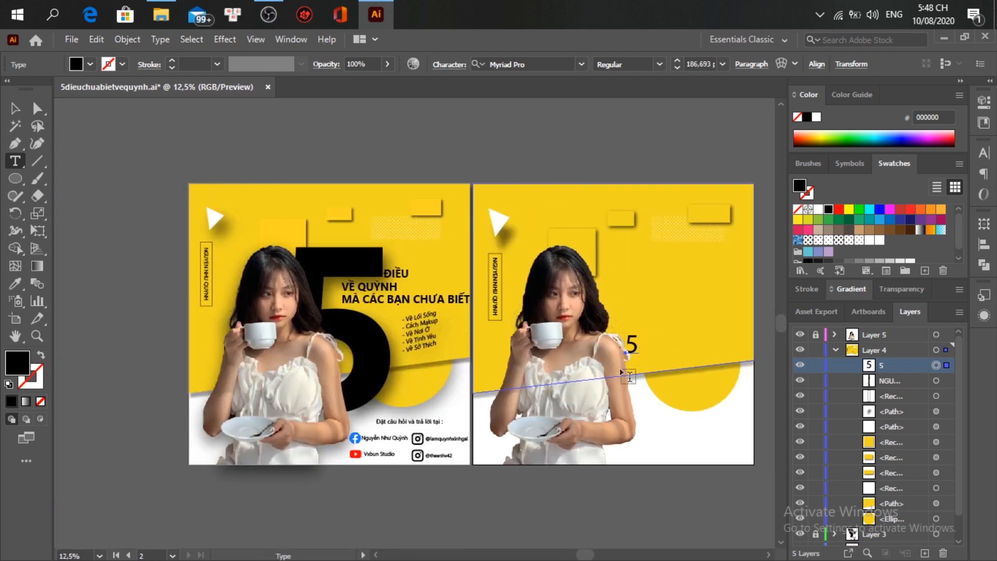
Step: Change the 5's font to Segoe UI Bold
double_click(632, 344)
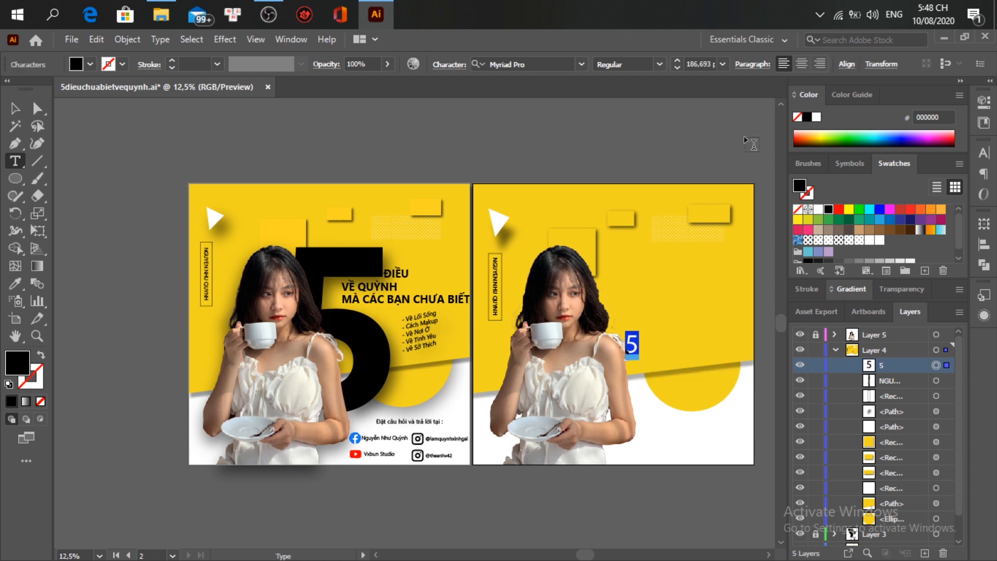
left_click(579, 66)
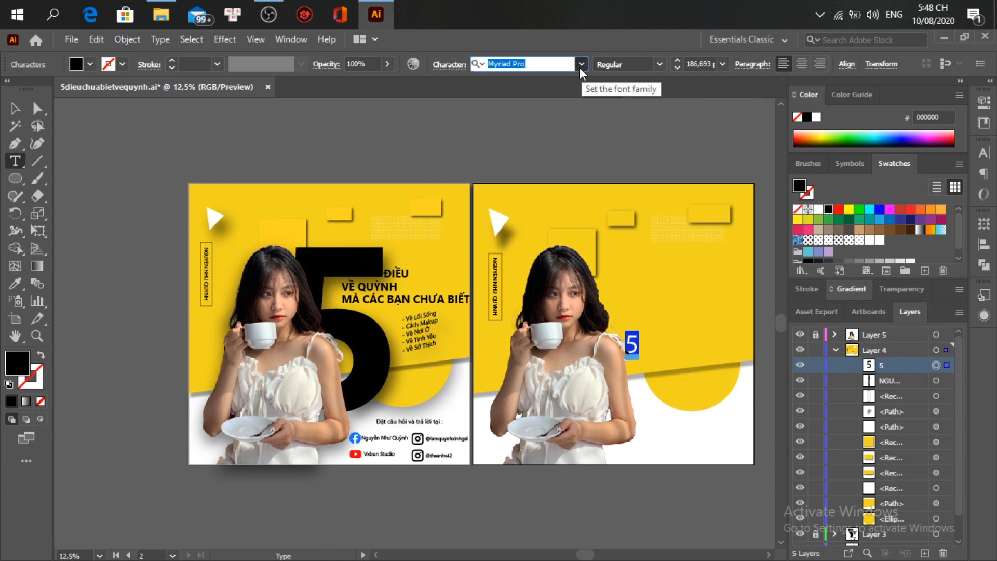
scroll(575, 204, "down", 15)
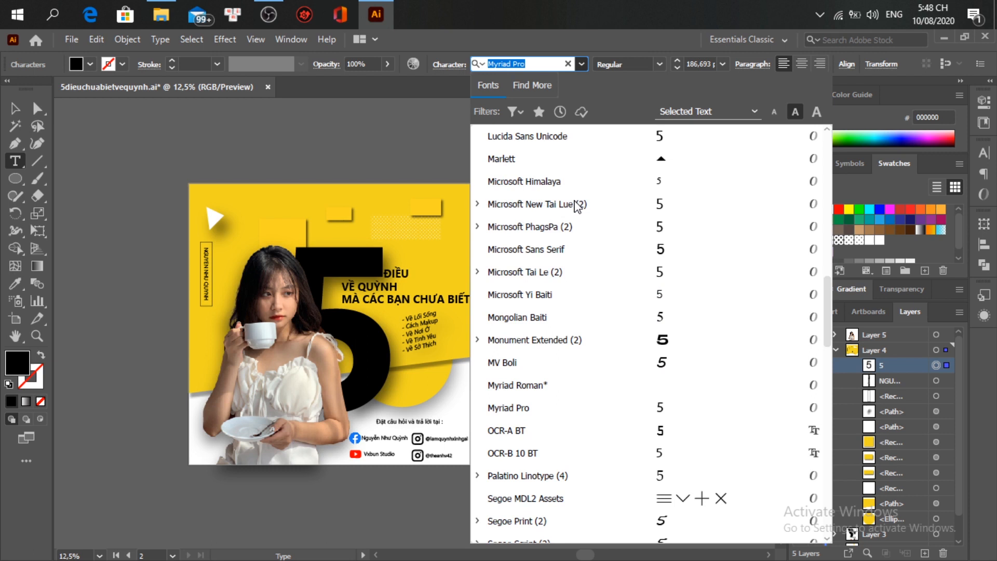
scroll(576, 204, "down", 5)
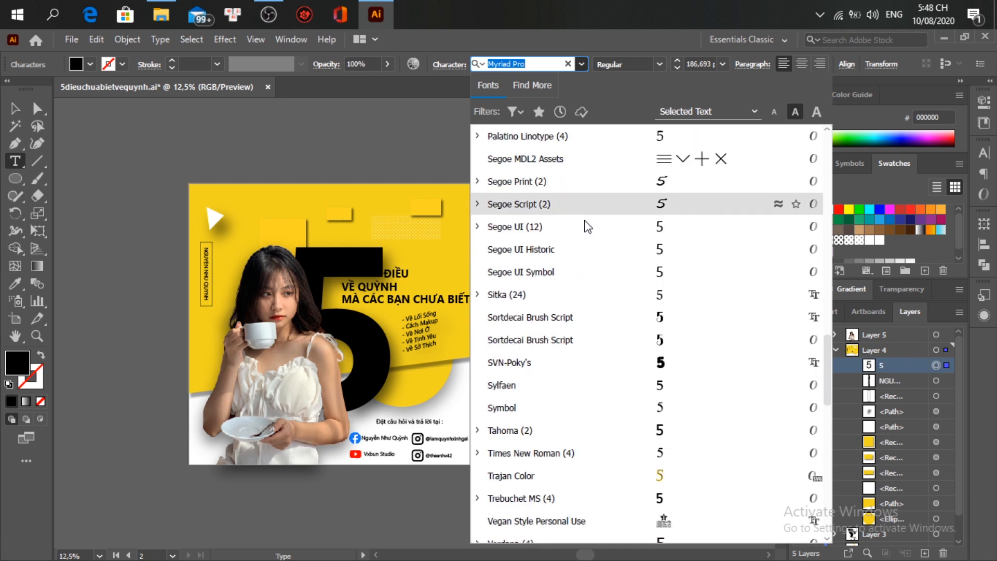
left_click(587, 229)
left_click(659, 63)
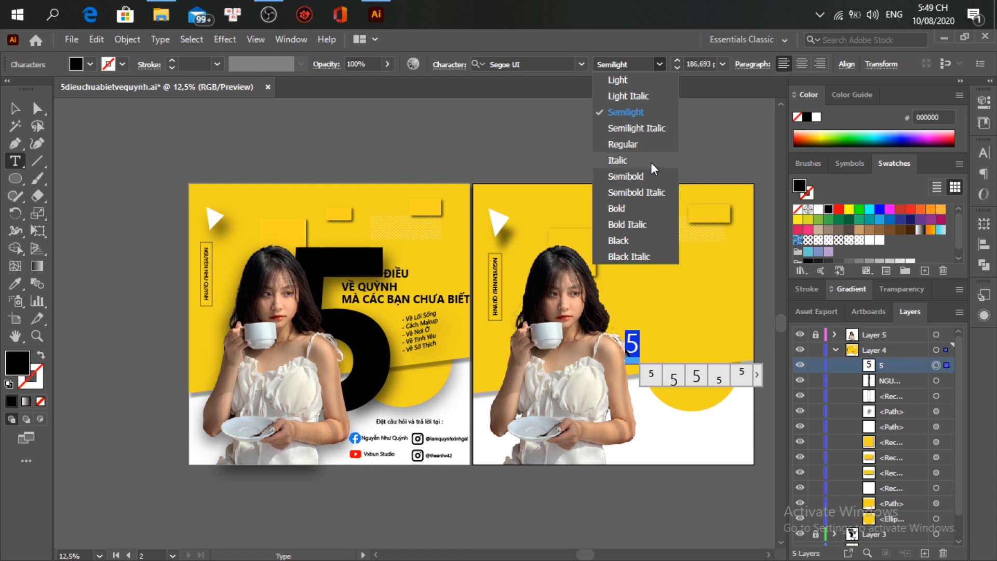
left_click(653, 208)
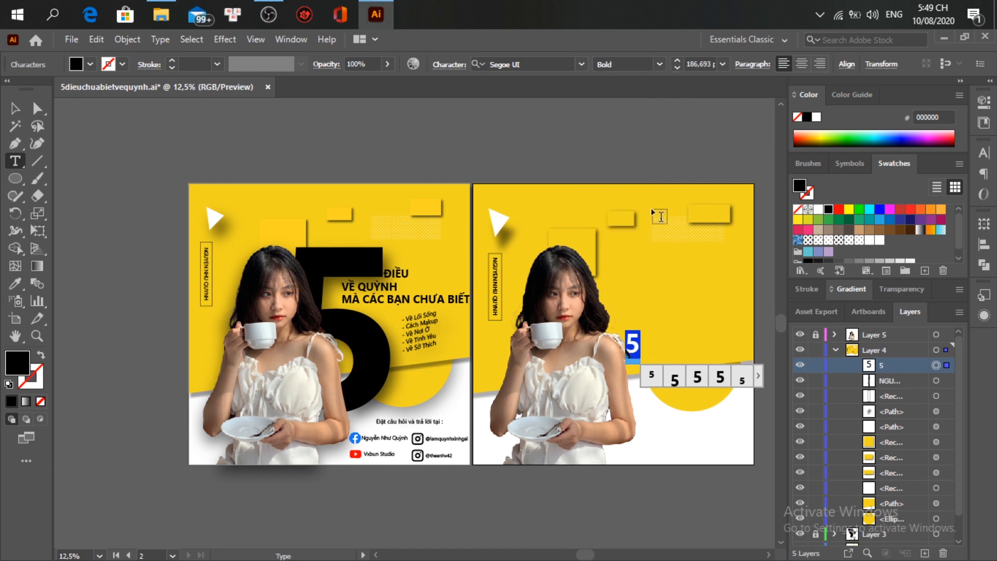
Step: Set the 5 to 1200 pt and move it down-left behind the photo
left_click(709, 64)
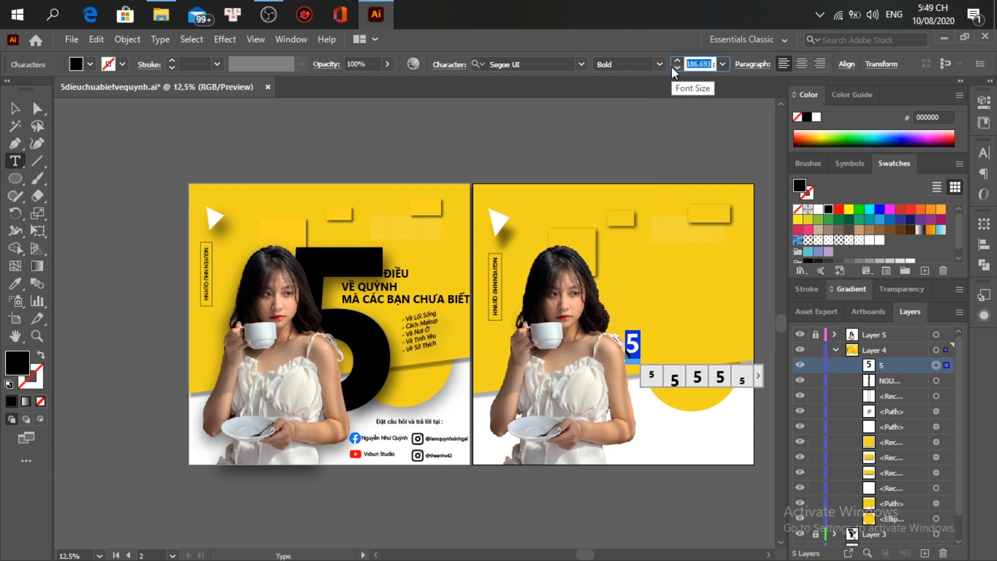
type("1000")
key("Return")
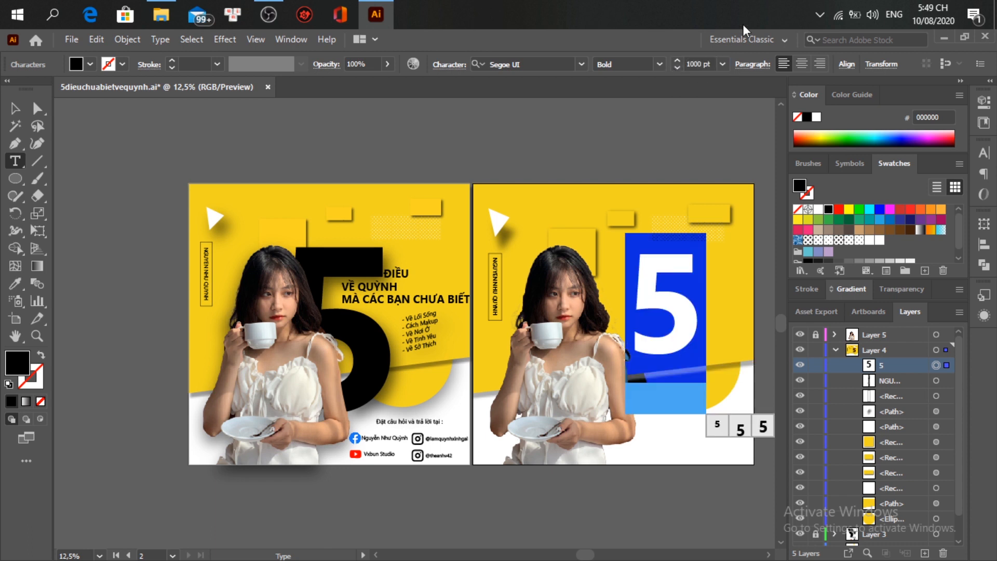
scroll(700, 63, "up", 5)
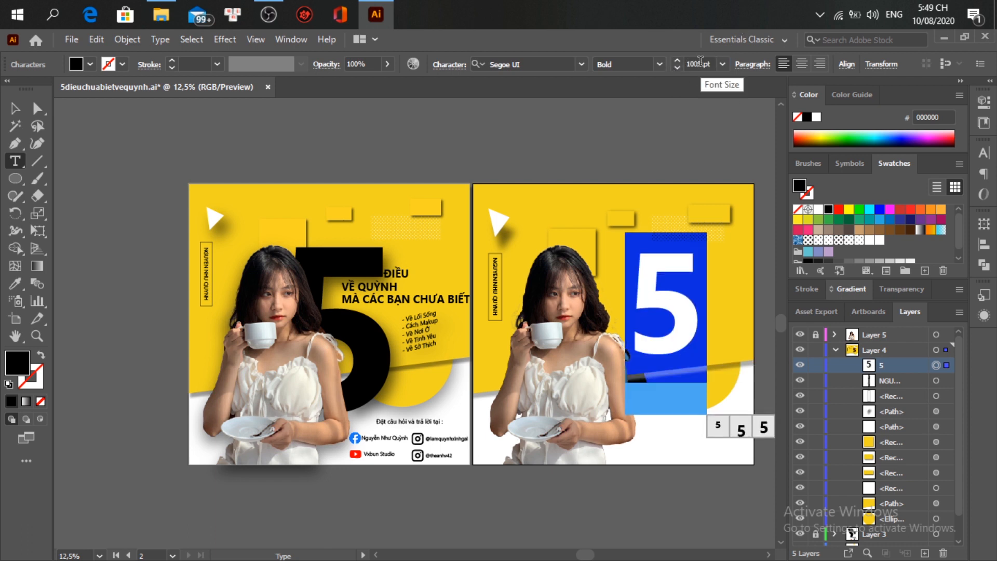
scroll(700, 63, "up", 6)
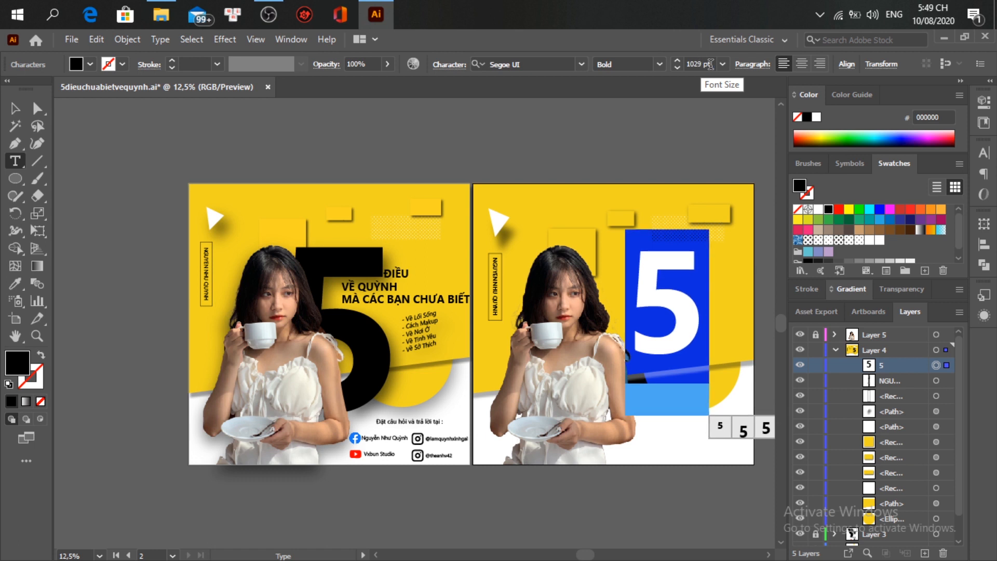
left_click_drag(693, 63, 704, 62)
type("200")
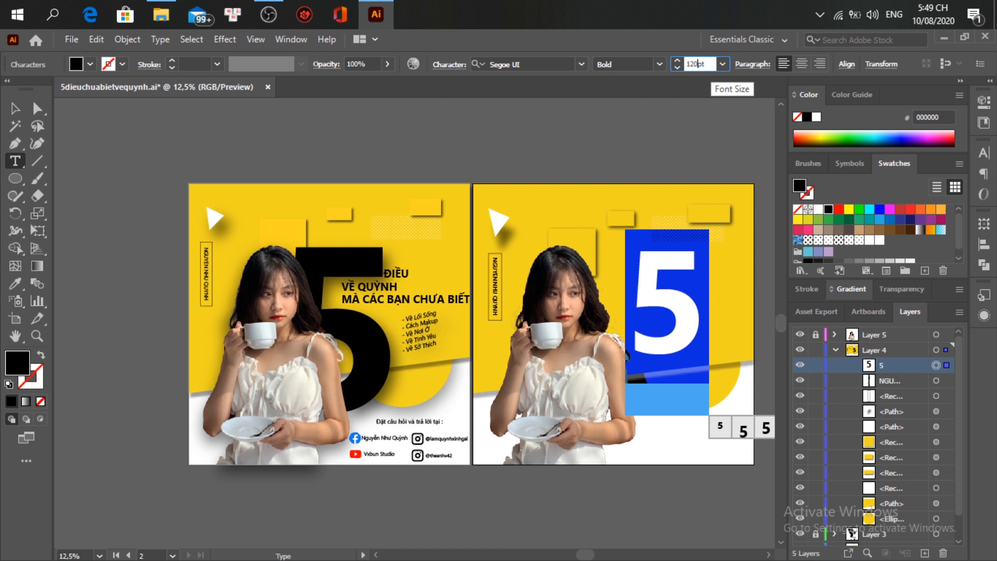
key("Return")
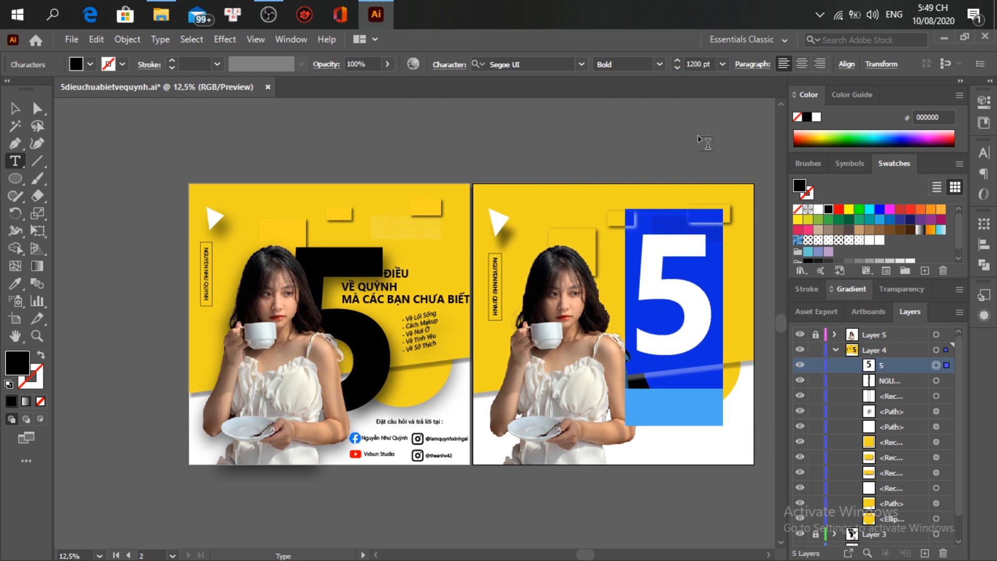
left_click_drag(679, 319, 639, 358)
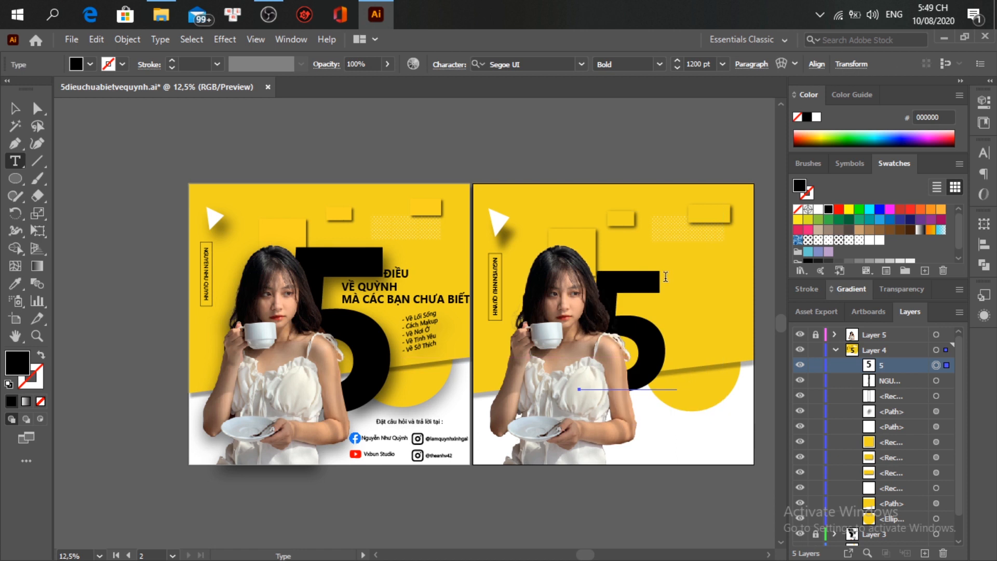
Step: Scale the 5 up by dragging its corner handles
double_click(644, 333)
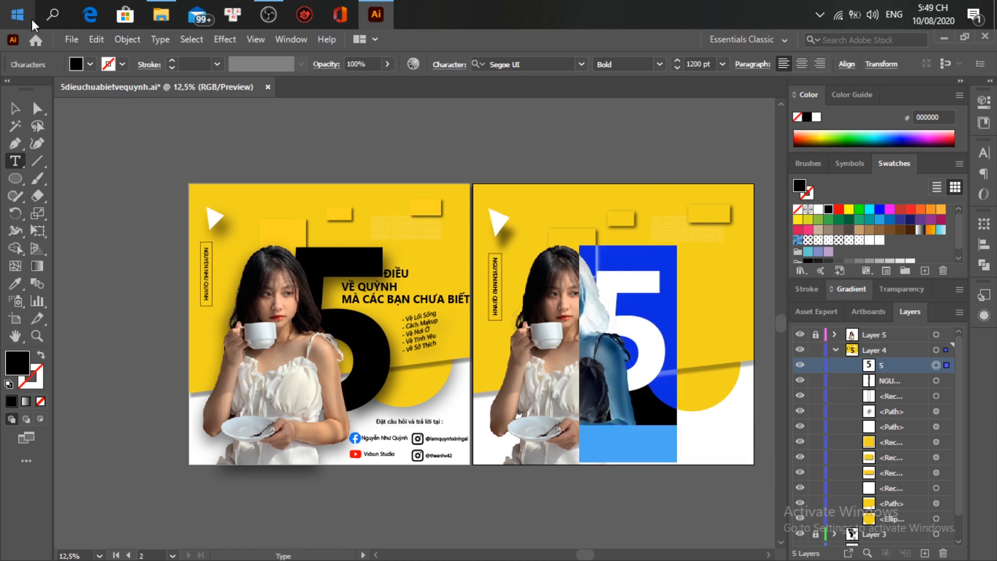
left_click(128, 39)
key("Escape")
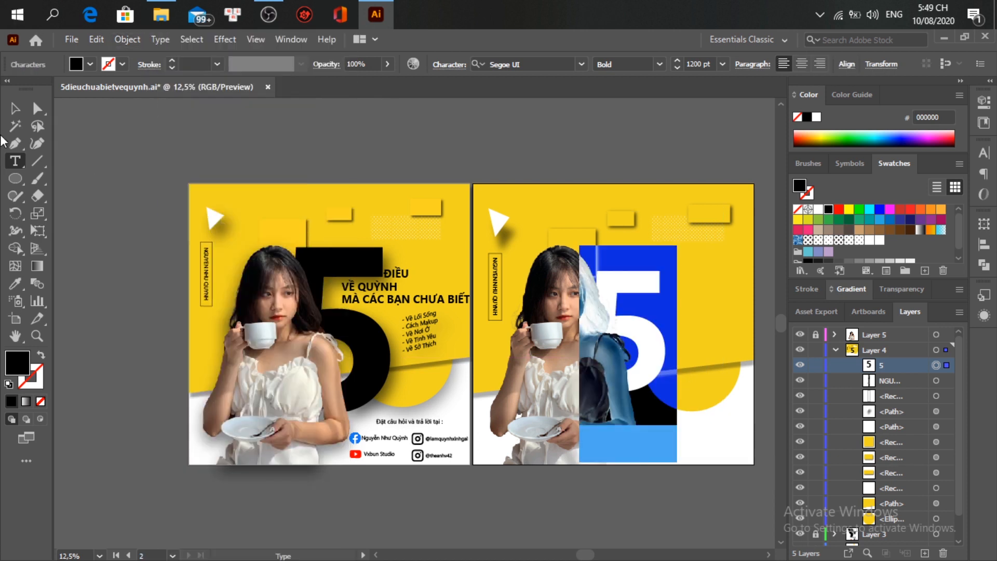
left_click(15, 108)
left_click_drag(677, 246, 712, 216)
key("ctrl+shift+z")
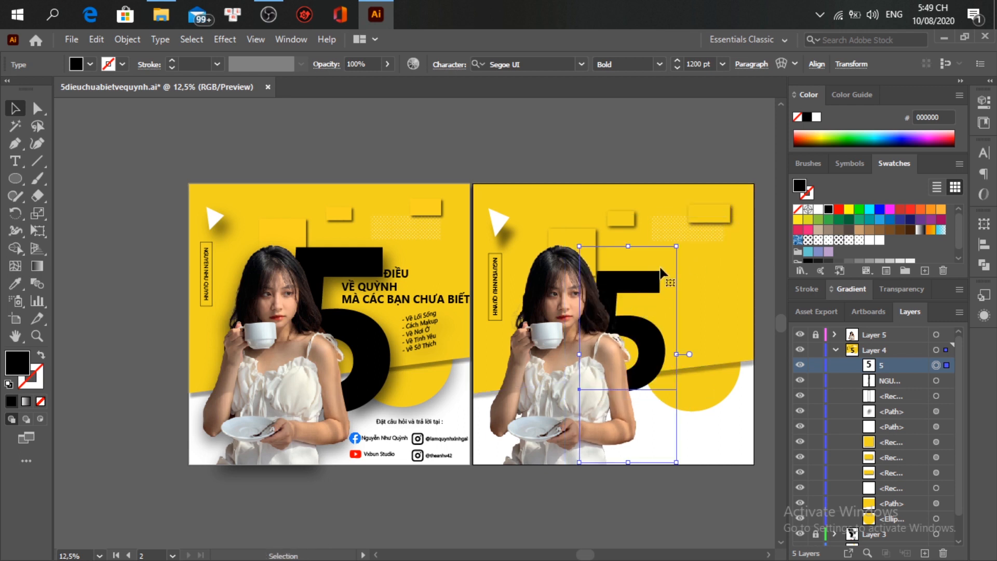
left_click_drag(677, 246, 694, 219)
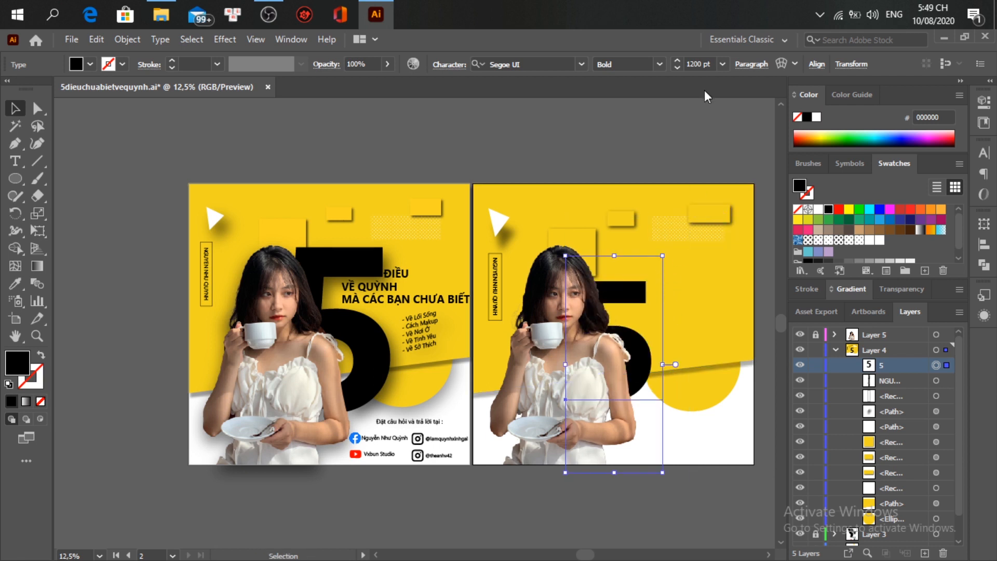
scroll(706, 64, "up", 9)
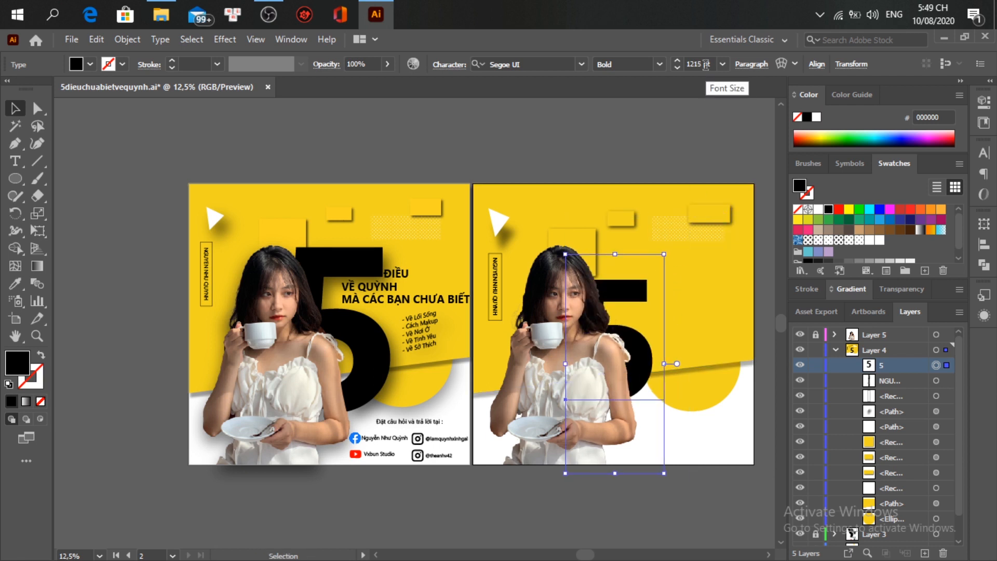
scroll(706, 65, "up", 5)
left_click_drag(665, 253, 721, 220)
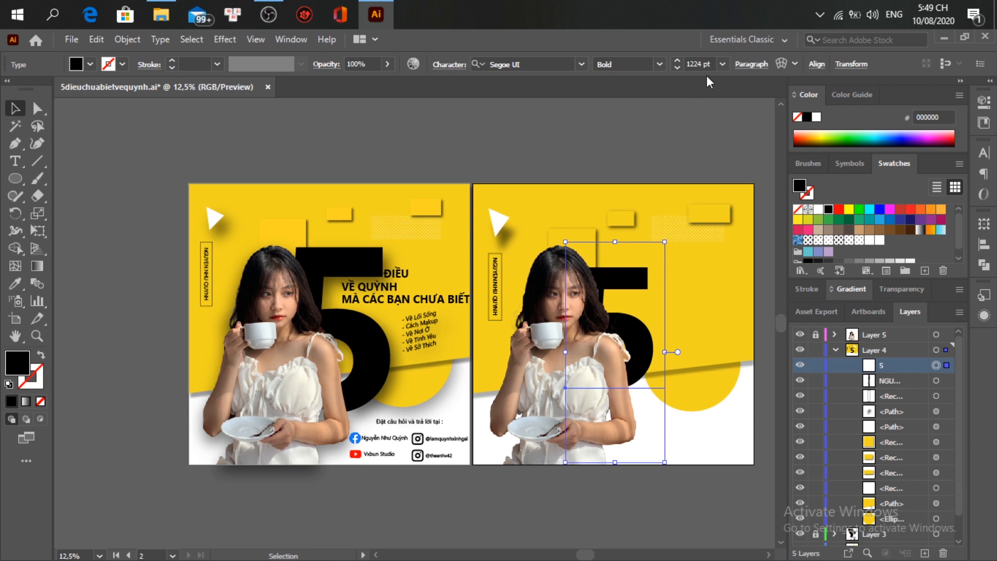
scroll(707, 68, "up", 15)
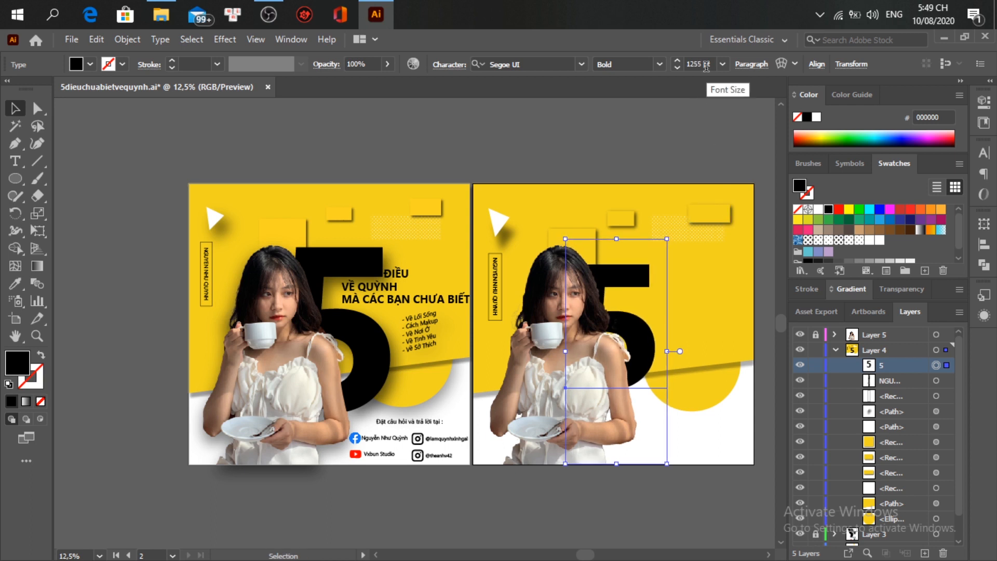
Step: Enter a 1500 pt font size for the 5, which Illustrator clamps to 1296 pt
left_click(705, 65)
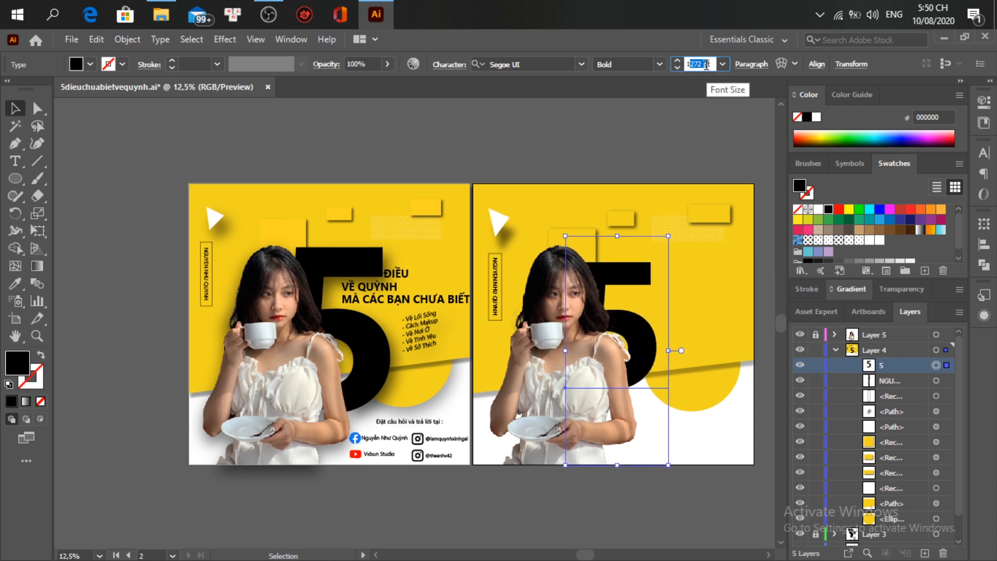
type("1500")
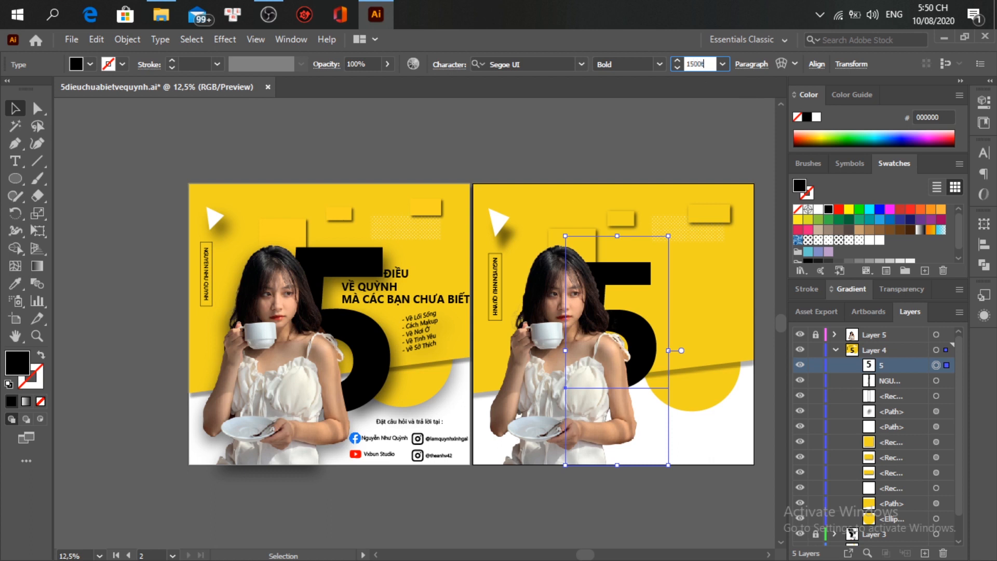
key("Return")
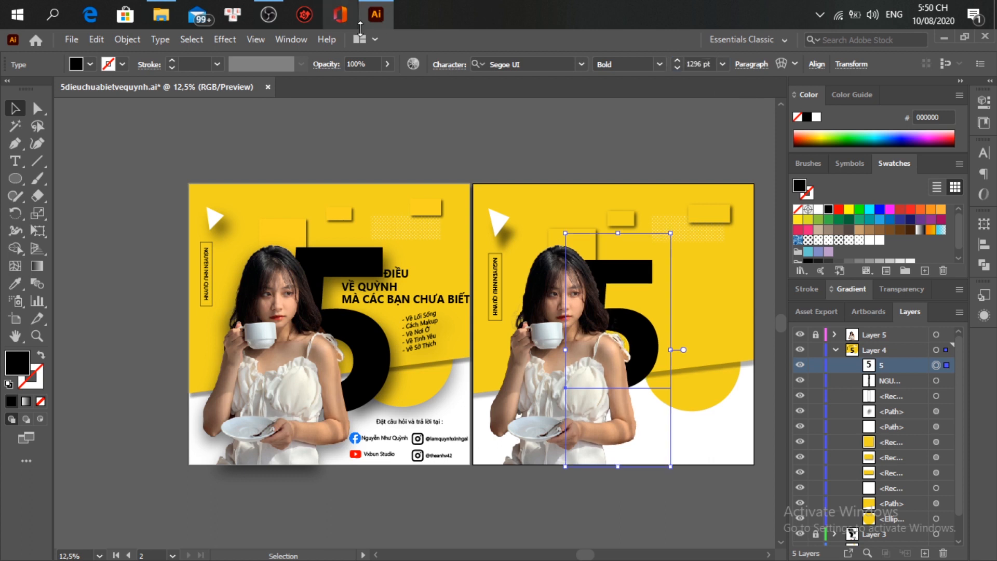
left_click(363, 265)
left_click(613, 268)
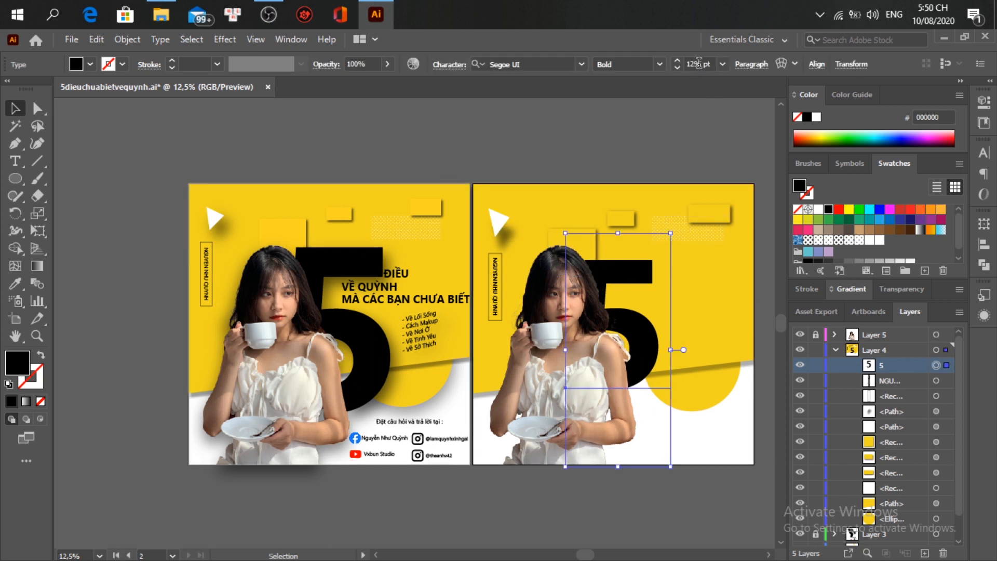
left_click(700, 64)
left_click_drag(701, 65, 704, 66)
key("Return")
left_click(696, 65)
left_click_drag(670, 233, 717, 204)
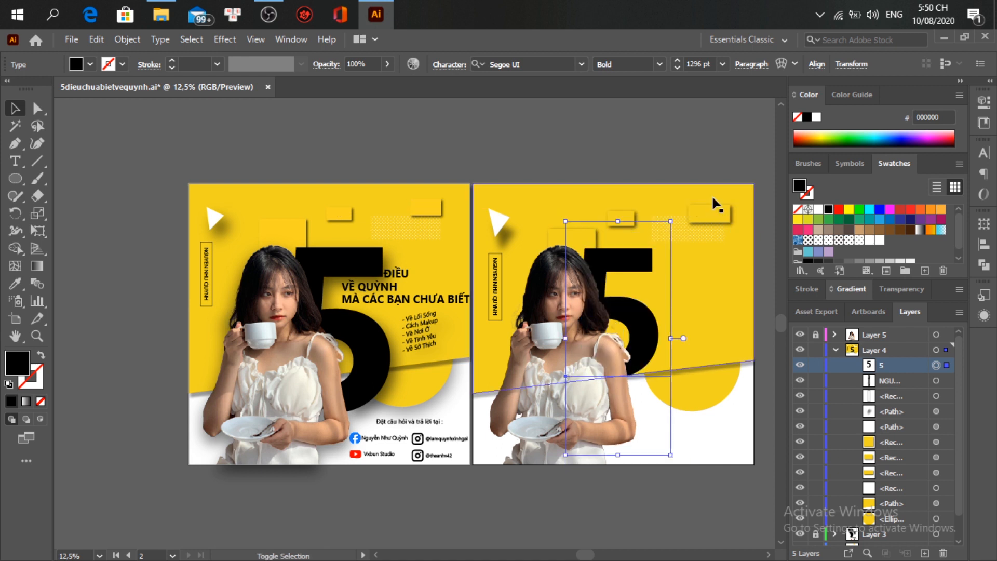
left_click(722, 63)
left_click(696, 63)
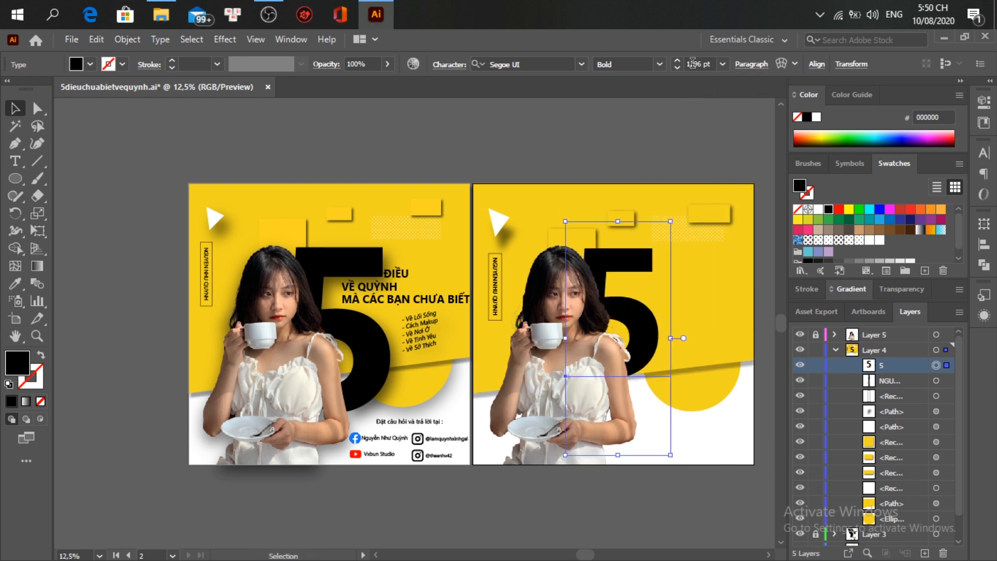
key("ctrl+a")
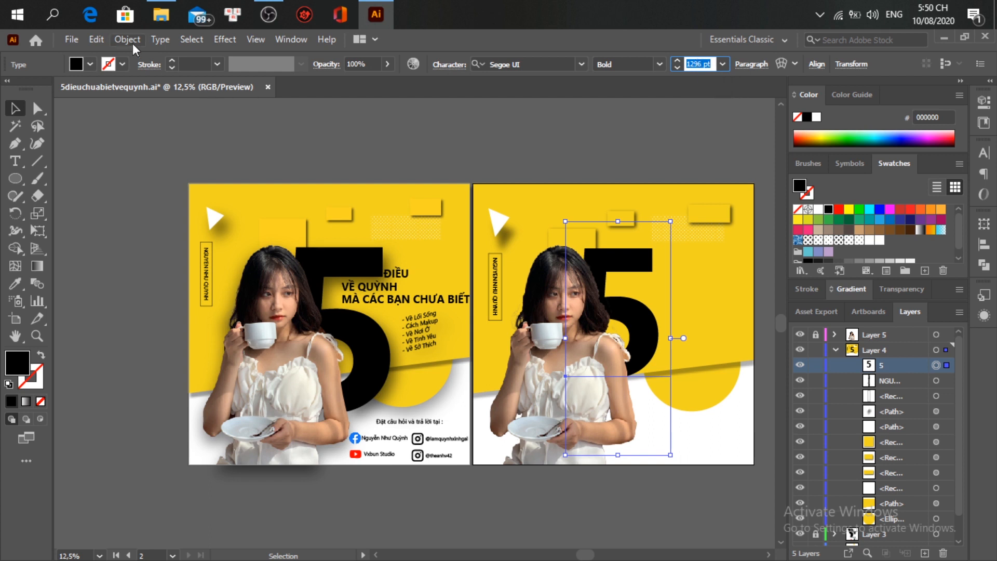
Step: Expand the 5 into outlined shapes with Object > Expand
left_click(133, 43)
left_click(229, 205)
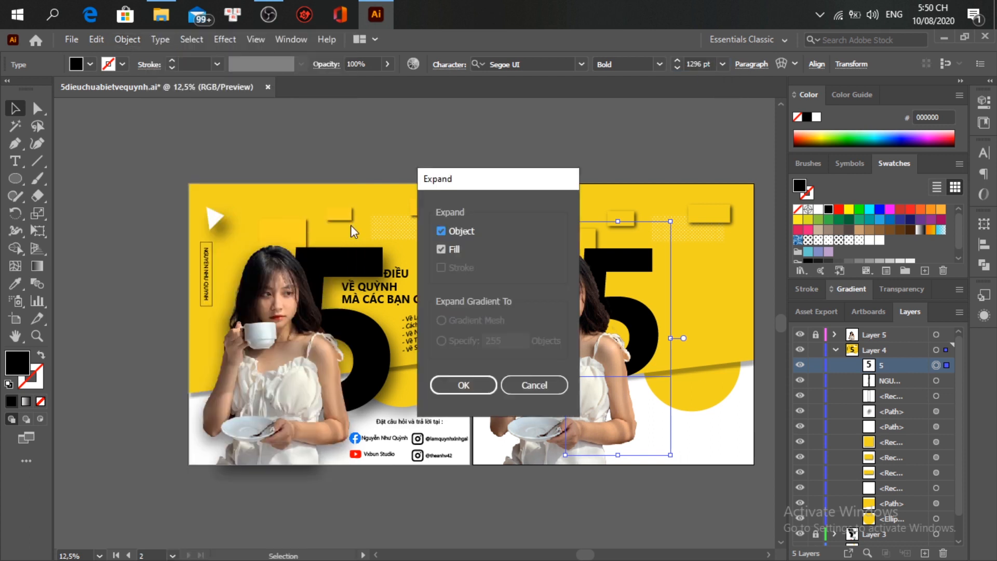
left_click(470, 390)
Step: Enlarge the outlined 5 and reposition it lower, partly behind the girl's photo
mouse_move(665, 250)
left_mouse_down()
mouse_move(677, 215)
mouse_move(666, 231)
left_mouse_up()
left_click_drag(592, 286, 592, 301)
left_click_drag(667, 402, 669, 406)
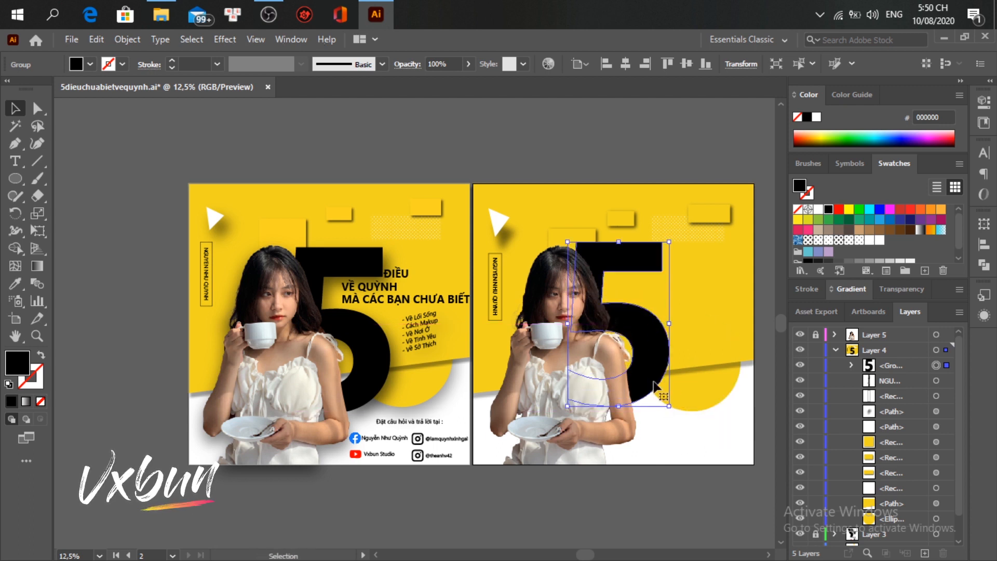
left_click_drag(644, 344, 644, 355)
left_click_drag(628, 269, 636, 264)
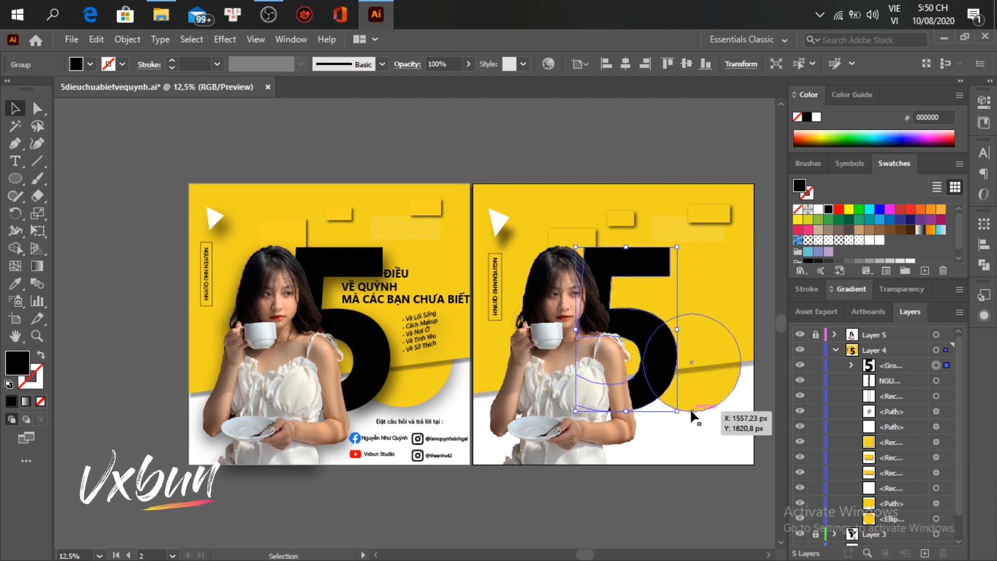
left_click(621, 493)
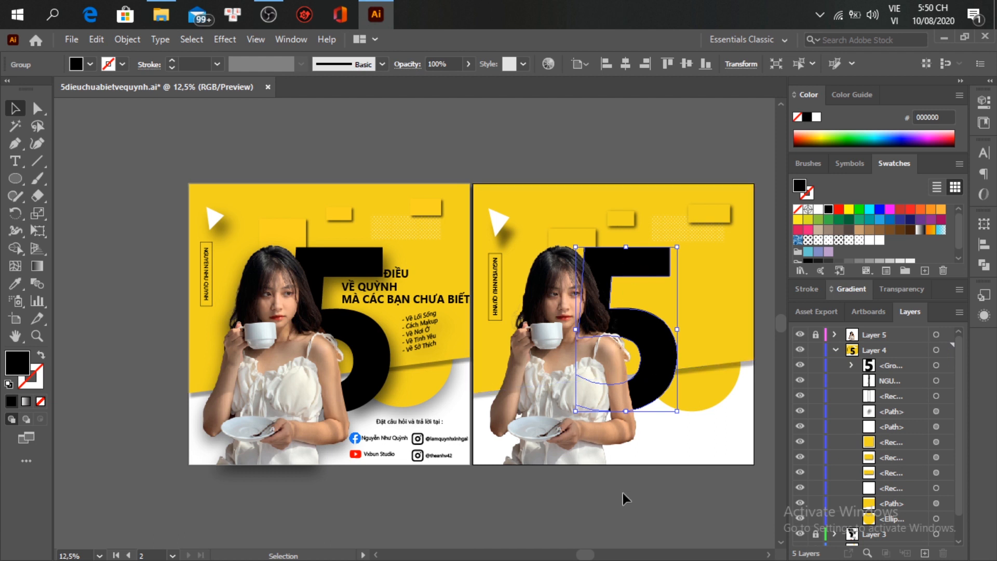
left_click(669, 370)
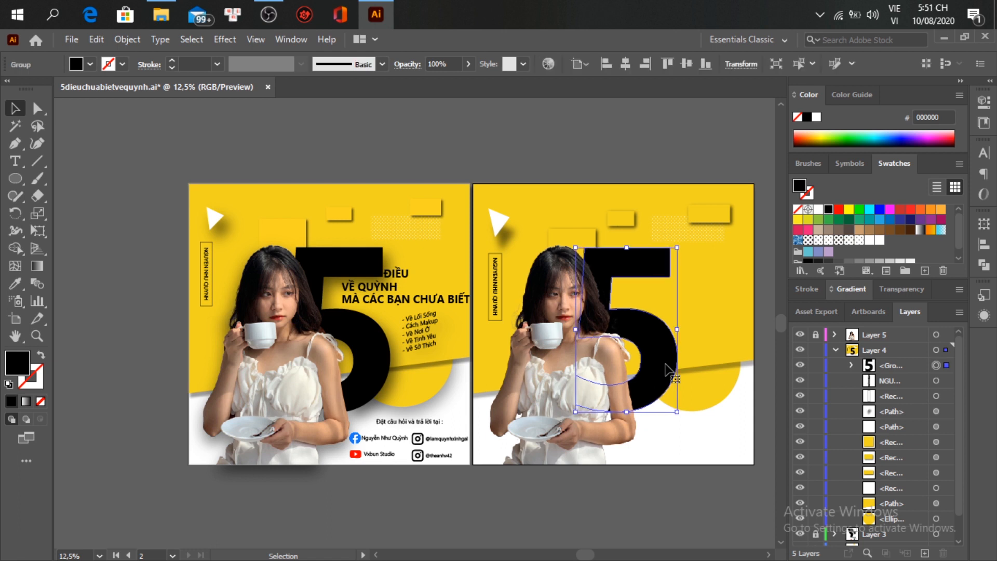
left_click_drag(667, 369, 667, 371)
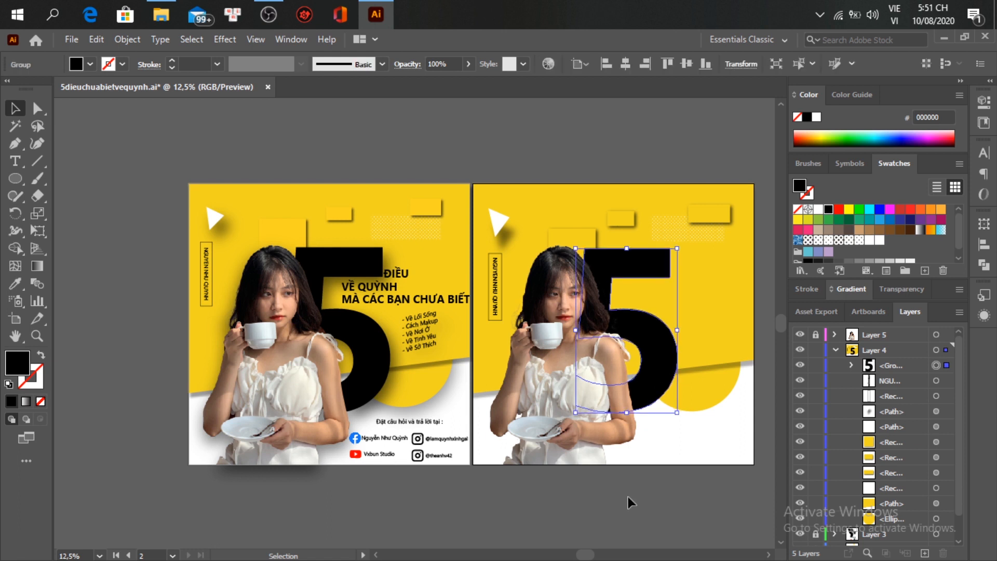
left_click(644, 506)
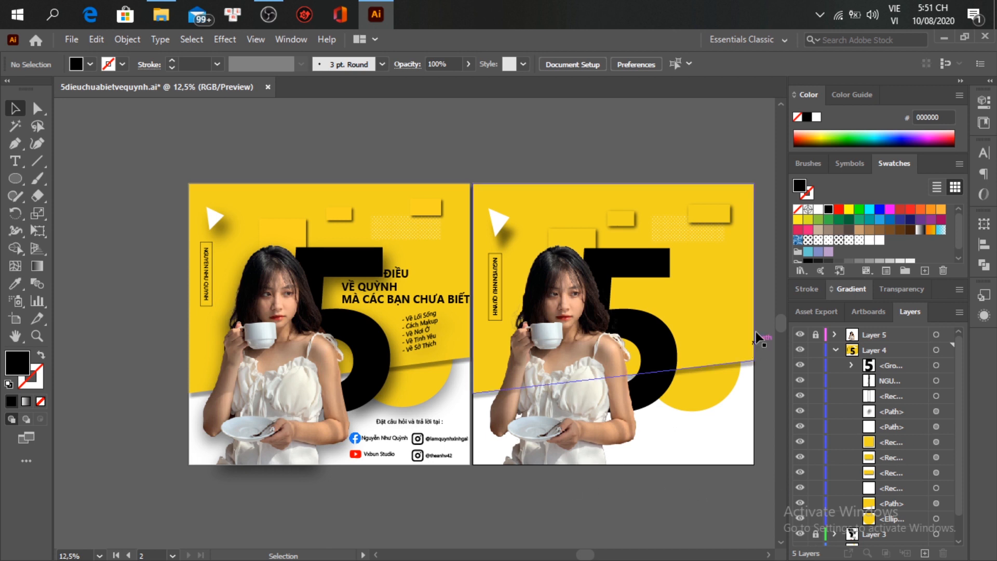
Step: Start a 60 pt text object on the second artboard, switching the keyboard to Vietnamese
left_click(7, 161)
left_click(651, 290)
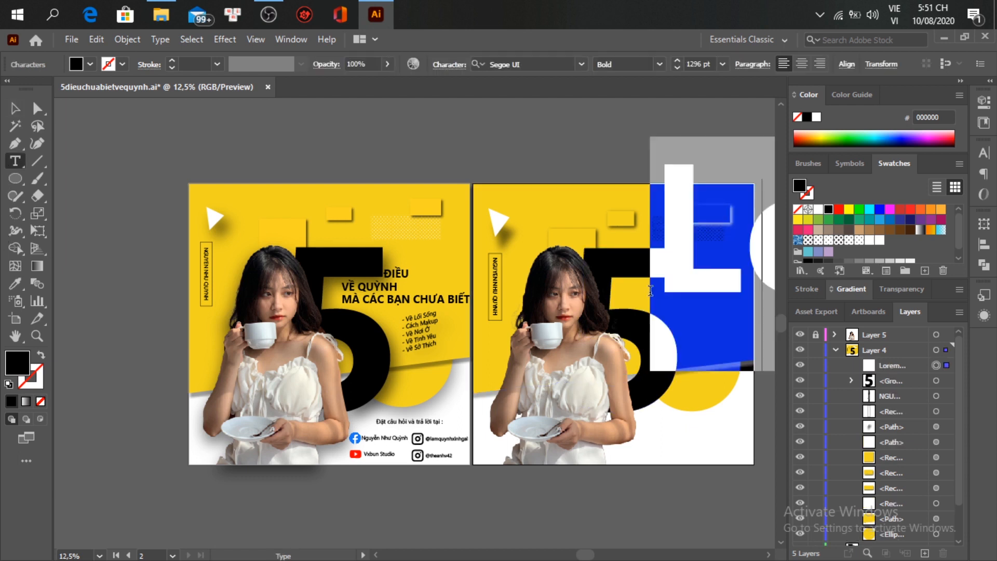
left_click(724, 65)
left_click(743, 309)
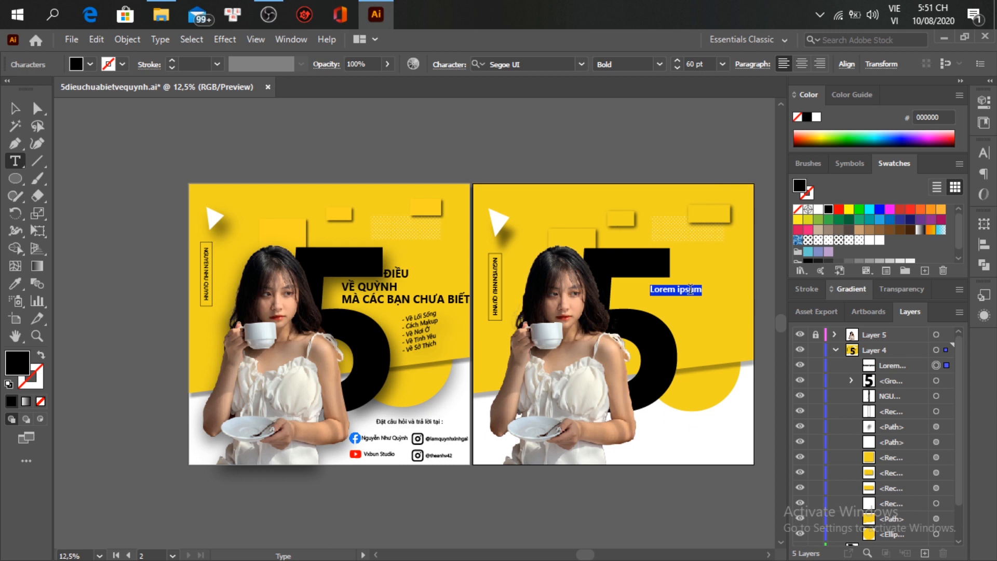
type("TRI")
key("BackSpace")
key("BackSpace")
key("BackSpace")
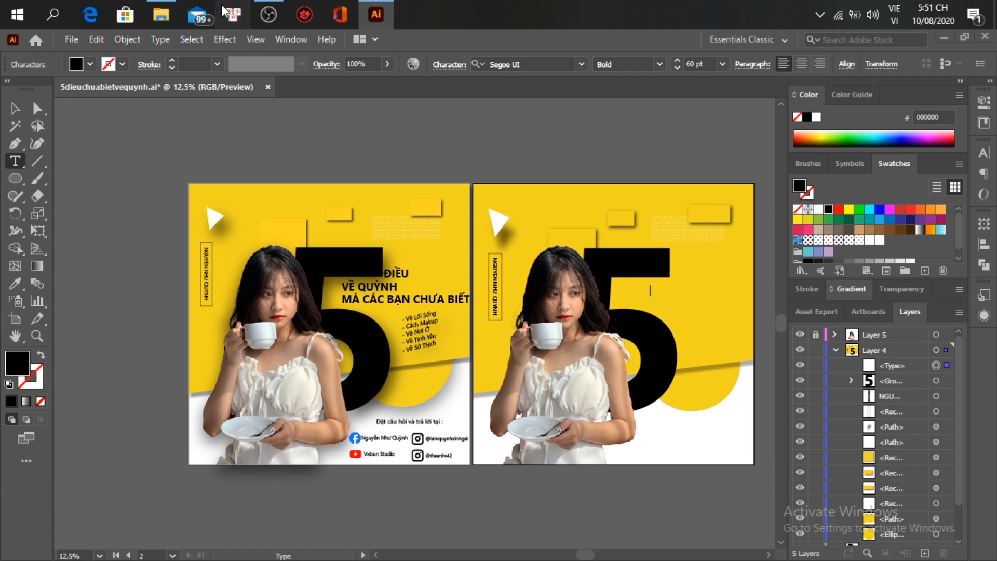
key("ctrl+shift+F5")
left_click(617, 177)
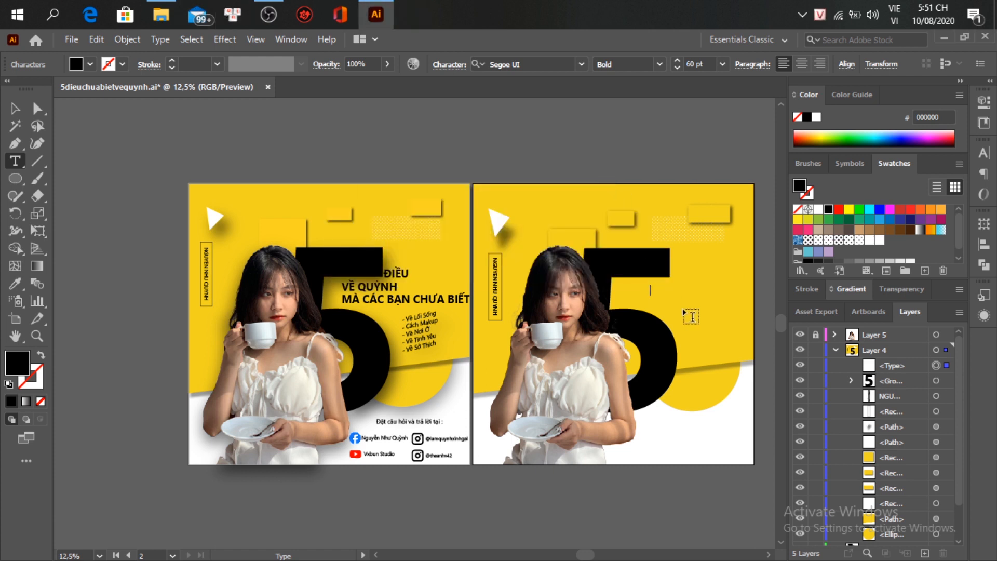
Step: Type the headline 'ĐIỀU / VỀ QUỲNH / MÀ CÁC BẠN CHƯA BIẾT' and drag it up beside the 5
type("ĐIỀU")
key("Return")
type("VỀ QUYNHf")
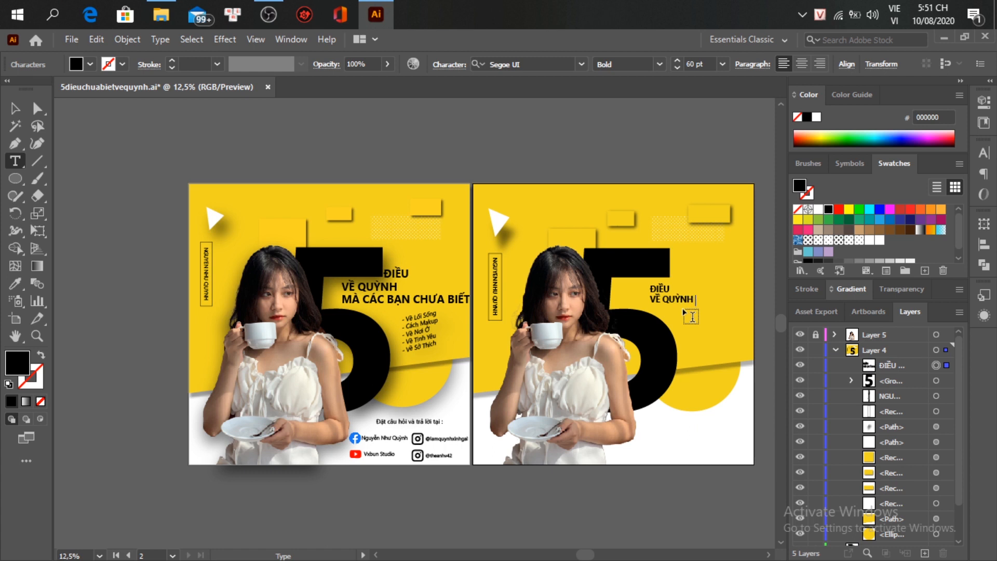
type("MAf CAC BANJ CHUWA BIE")
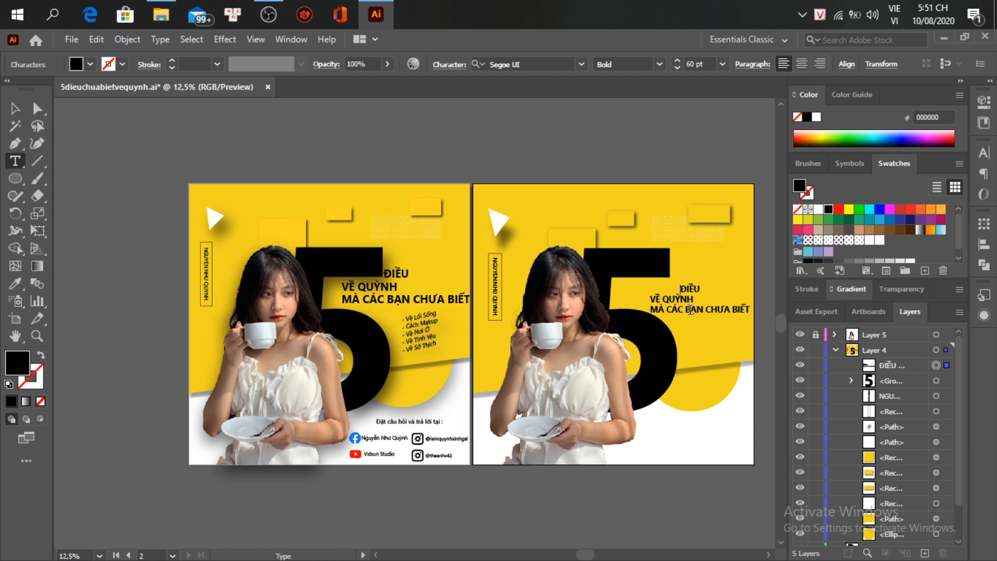
left_click_drag(693, 311, 685, 294)
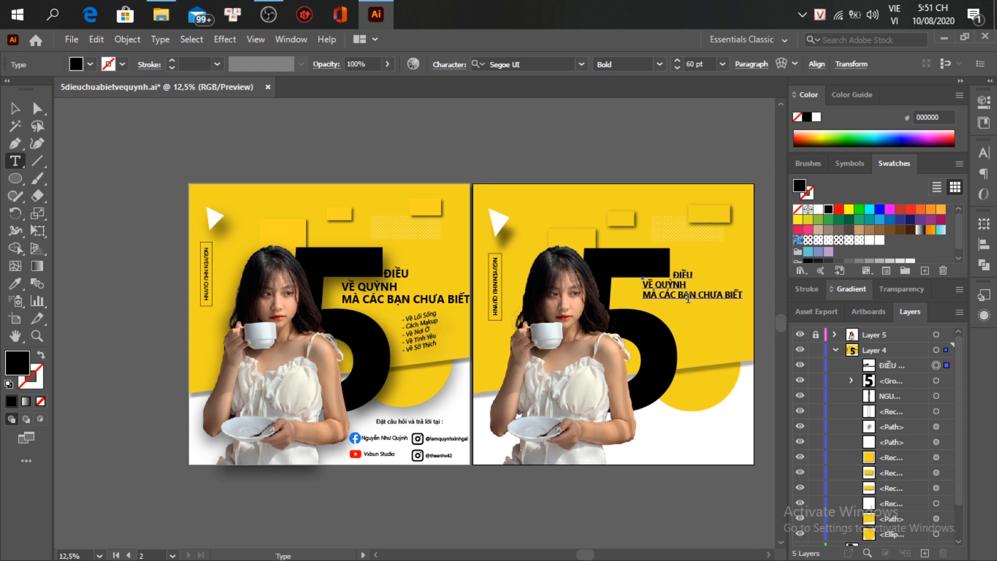
Step: Scale the three-line headline up and settle it right of the 5's upper part, then deselect
key("Escape")
left_click_drag(736, 301, 758, 366)
left_click_drag(713, 299, 758, 311)
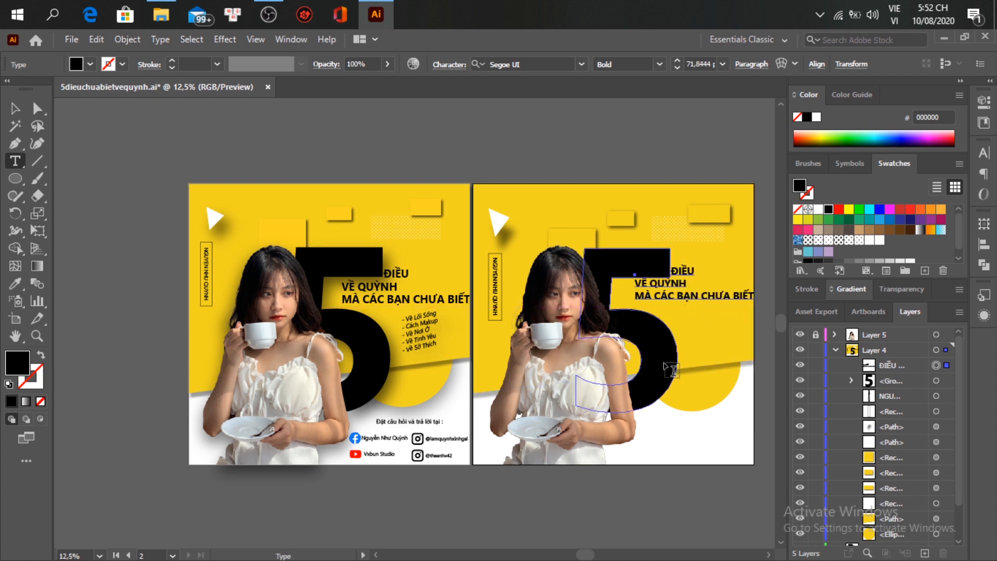
left_click(662, 297)
double_click(636, 303)
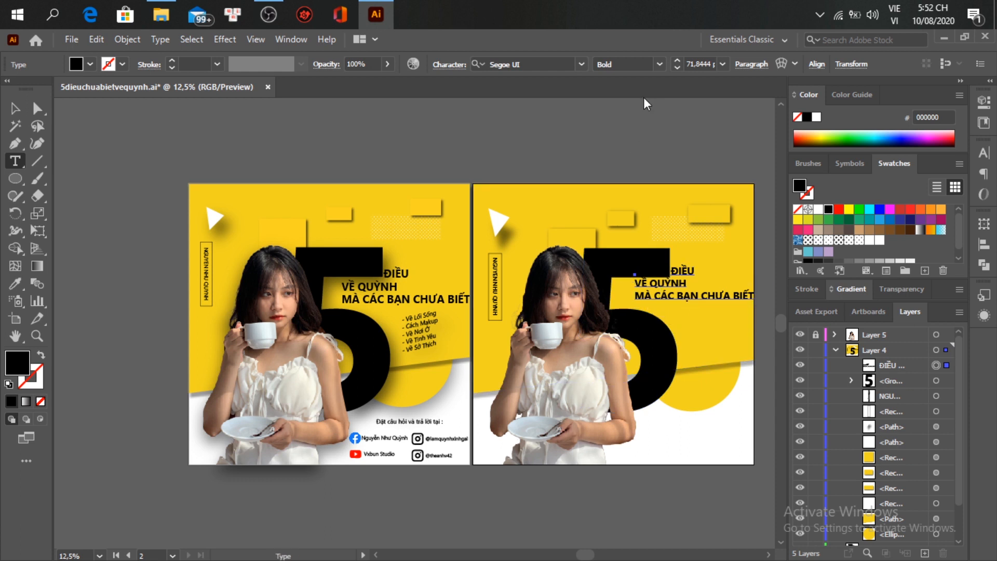
key("Escape")
left_click_drag(632, 306, 634, 306)
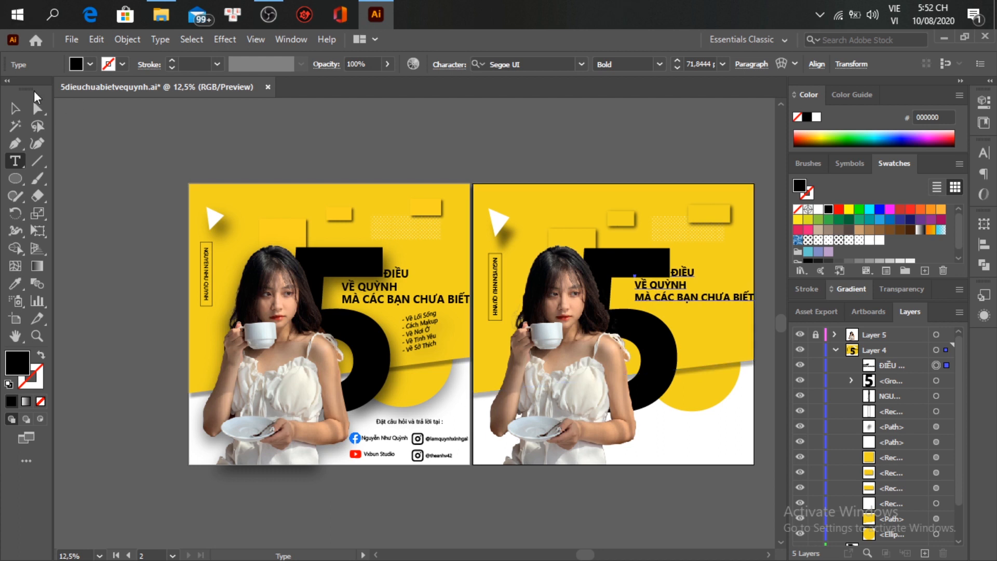
left_click(15, 108)
left_click(516, 142)
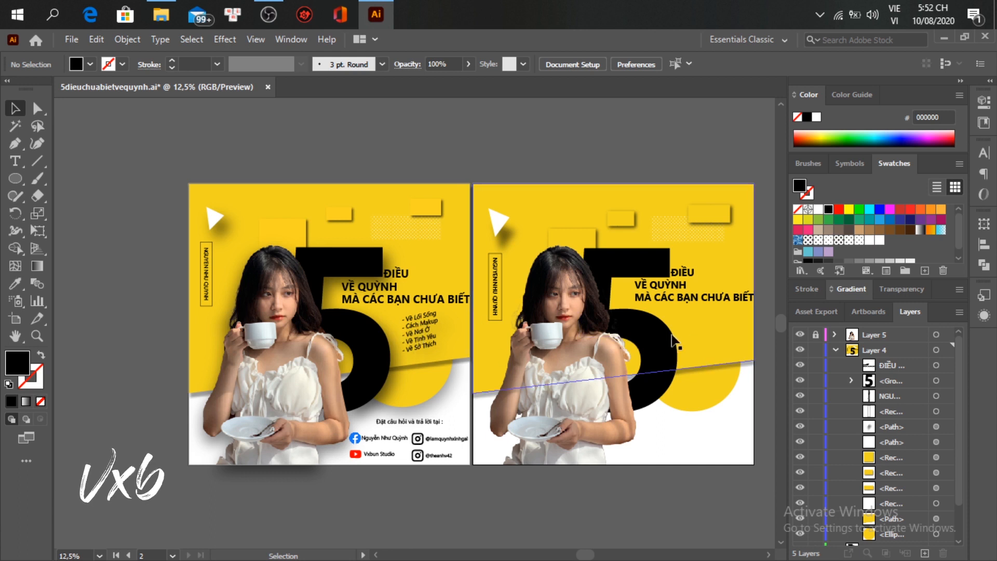
Step: Start a dash text line below the headline, with English keyboard input and Regular weight
left_click(15, 161)
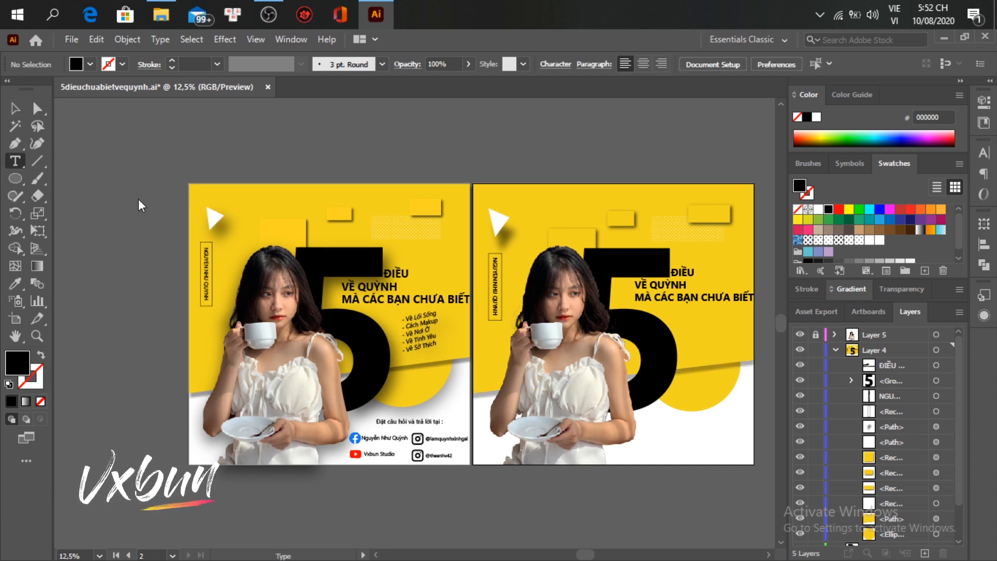
left_click(687, 326)
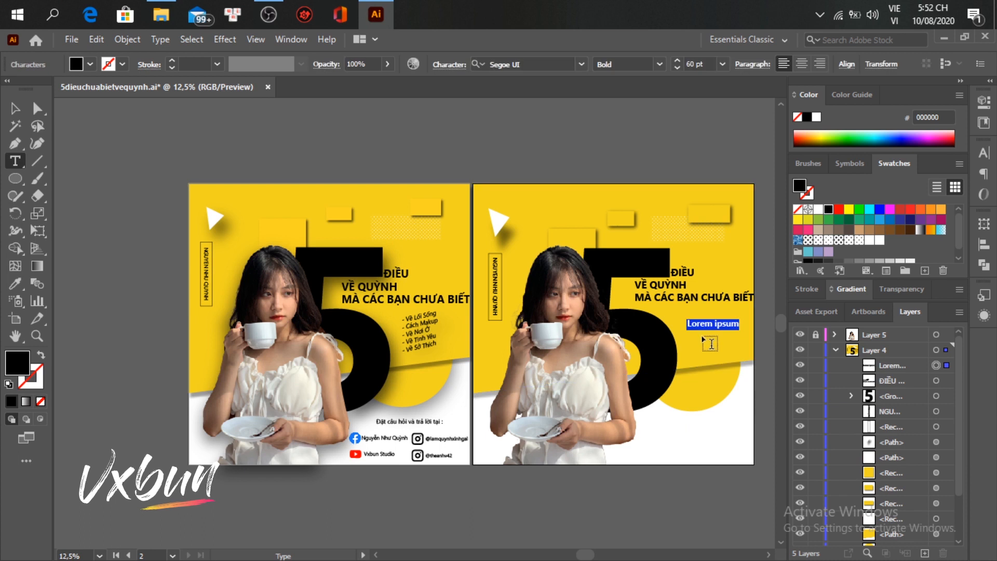
type("-")
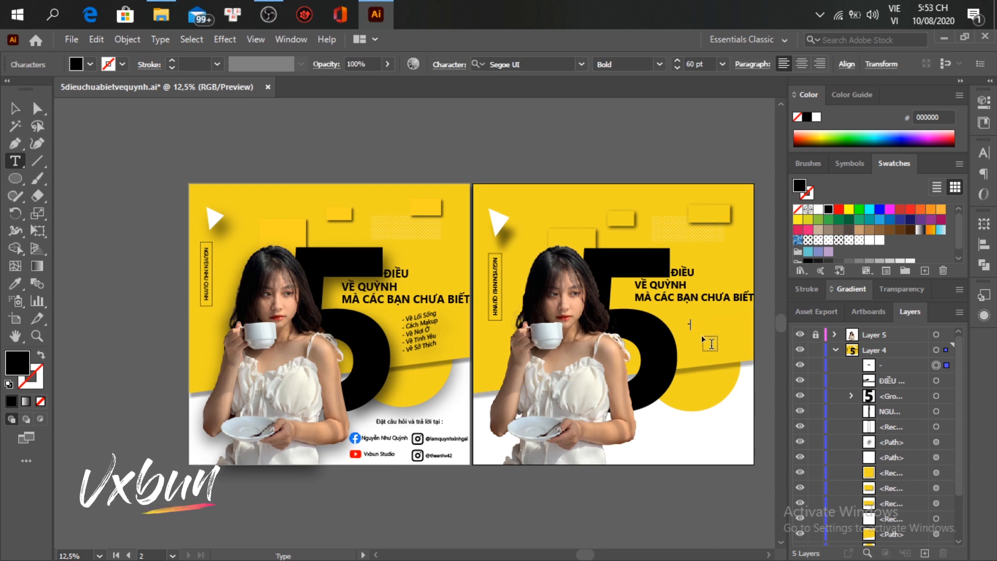
left_click(658, 64)
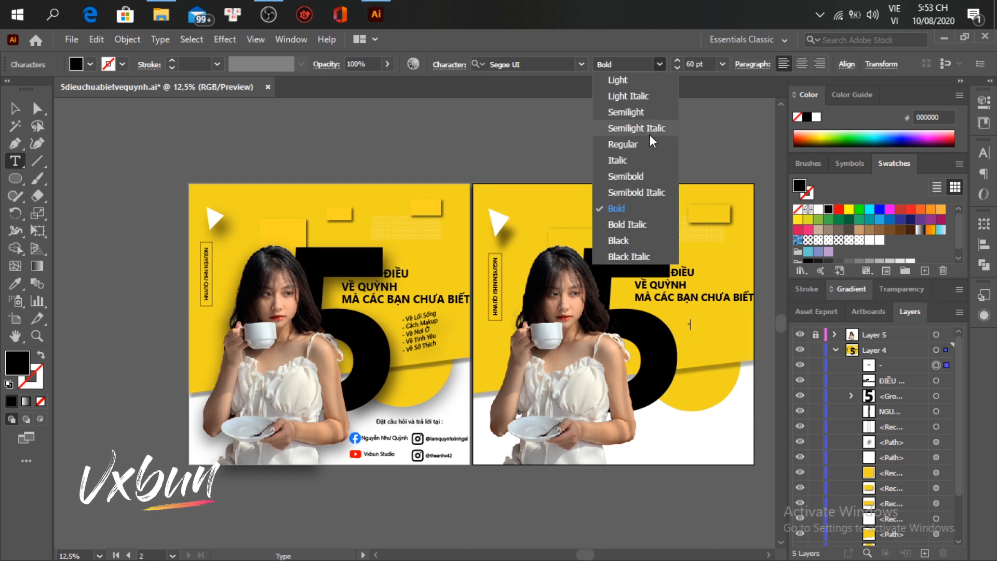
left_click(649, 135)
key("ctrl+z")
type("V")
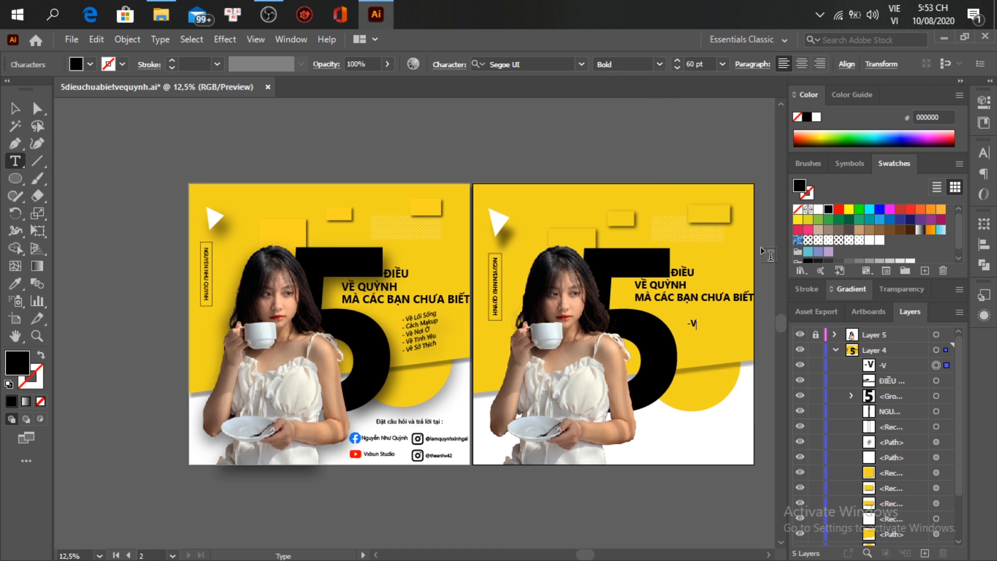
key("BackSpace")
key("BackSpace")
key("BackSpace")
key("BackSpace")
left_click(895, 15)
left_click(883, 48)
key("Escape")
left_click(660, 64)
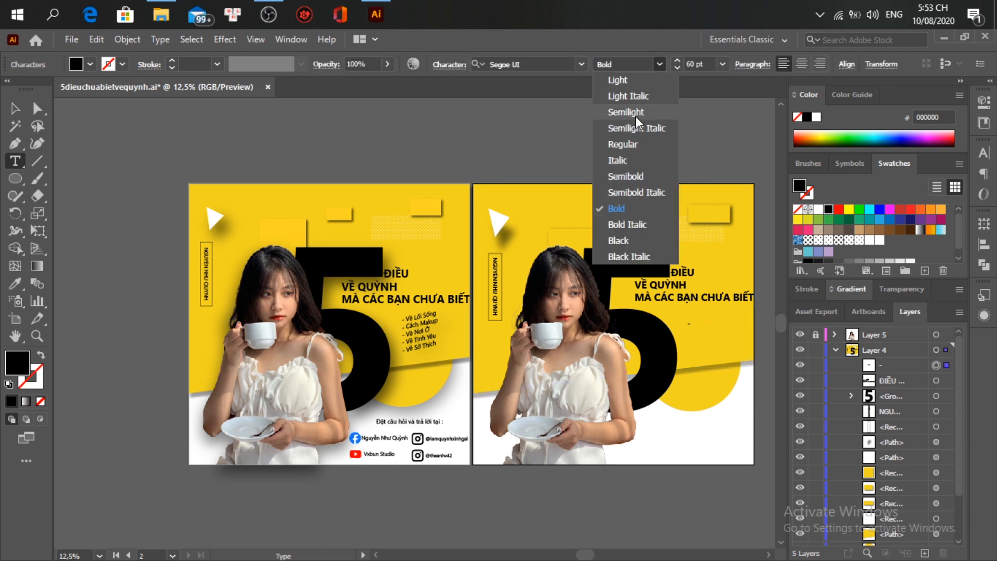
left_click(632, 148)
Step: Retype the line as '- Về Lối Sống' and make the whole line Regular weight
type("eef")
key("ctrl+a")
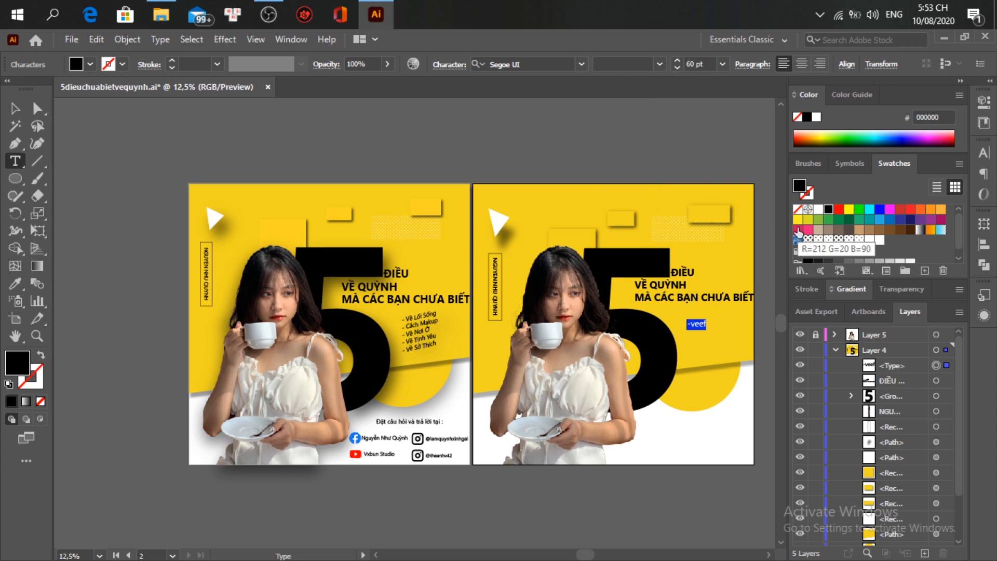
key("BackSpace")
left_click(821, 14)
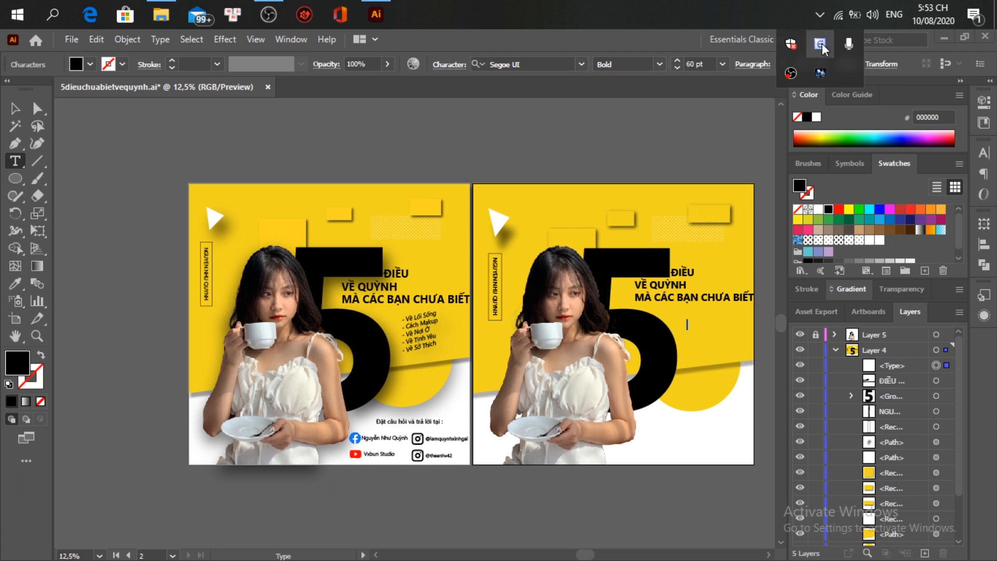
left_click(688, 323)
type("-Vẽ")
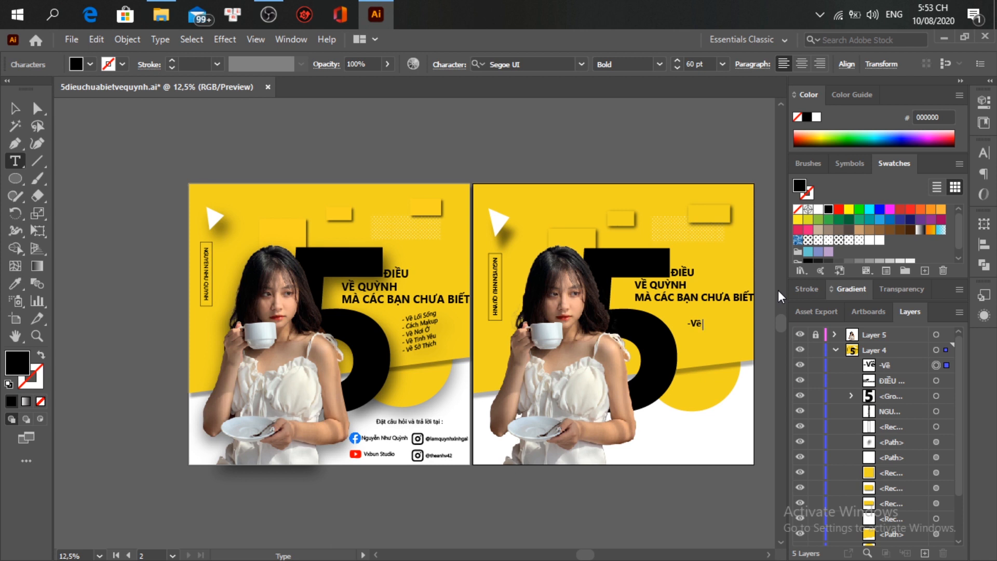
type(" Lối Sống")
key("ctrl+a")
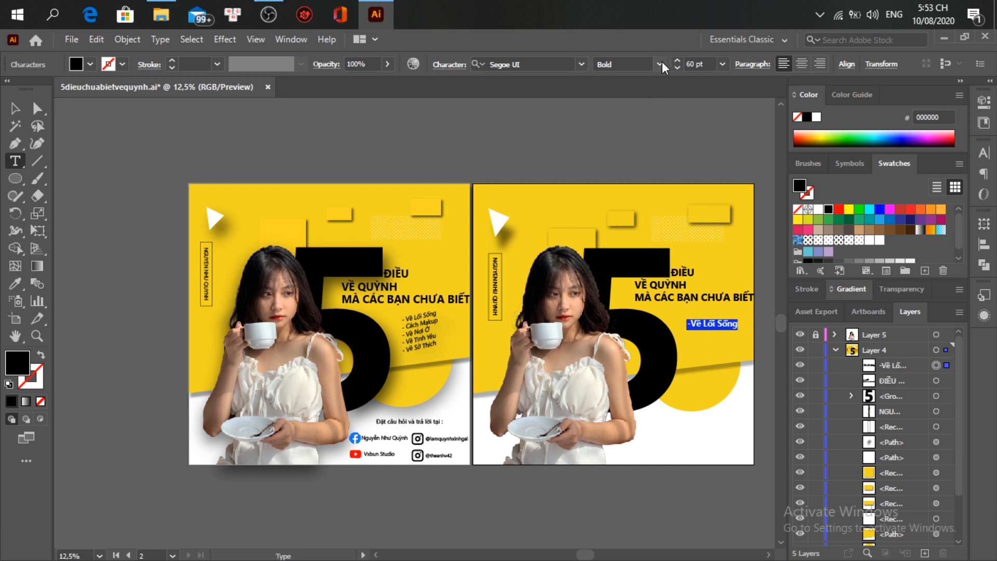
left_click(660, 63)
left_click(631, 148)
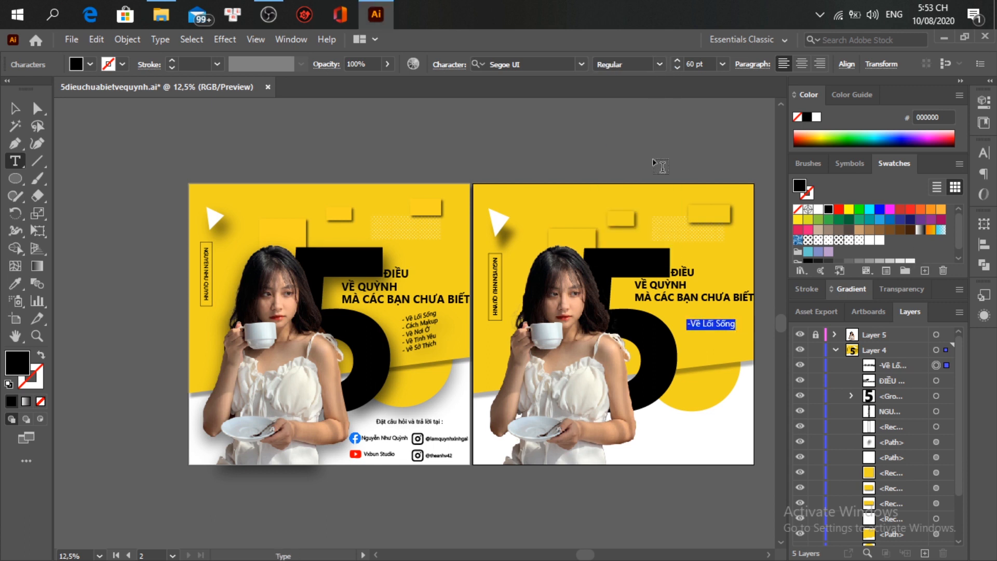
left_click(691, 325)
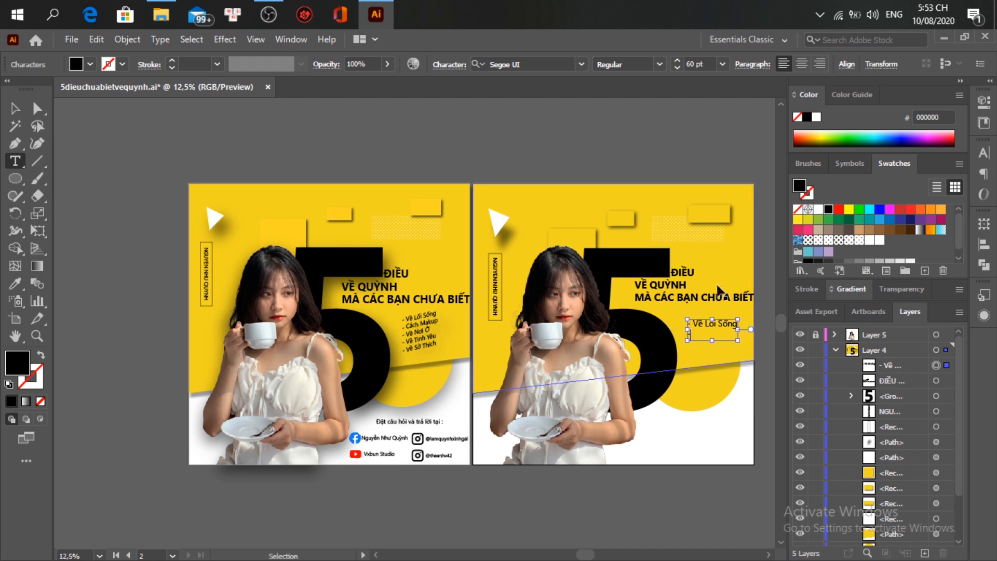
Step: Type the Makeup bullet and start the next '- Về' line in the list
scroll(717, 284, "right", 3)
scroll(638, 335, "up", 1)
scroll(639, 335, "up", 1)
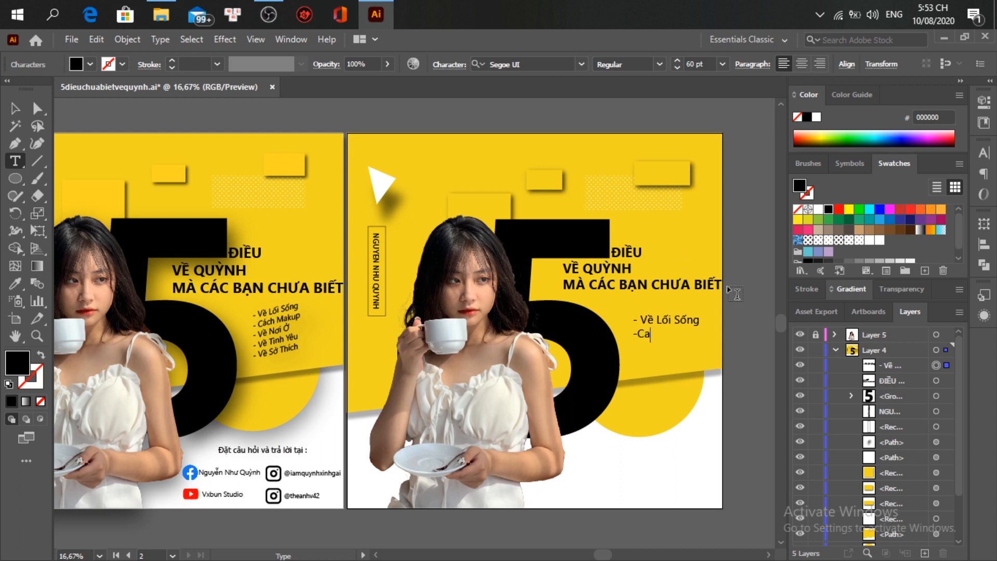
type("hs makup")
key("BackSpace")
type("M")
left_click(639, 337)
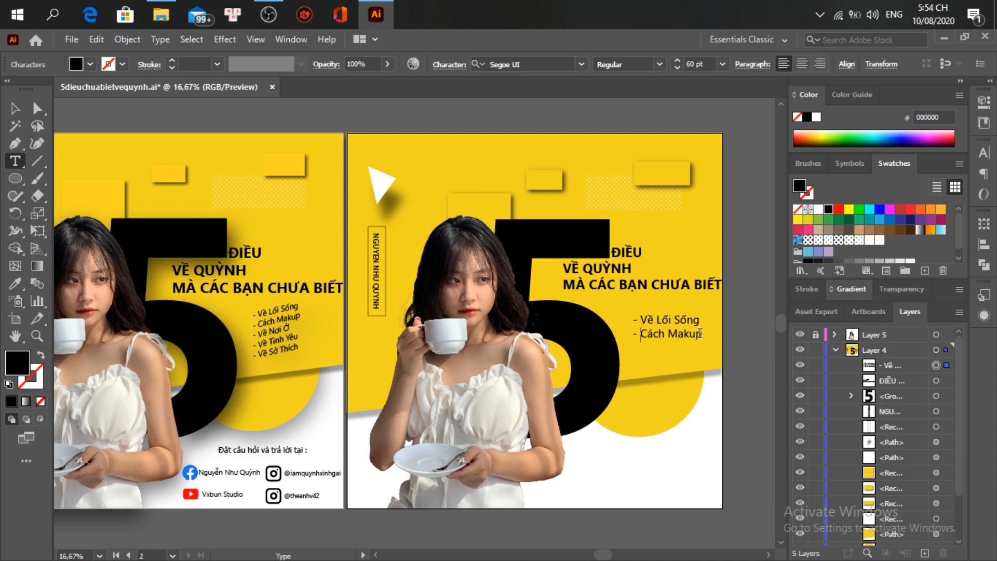
type("-")
type(" Ve")
type("ơi ")
type("O")
Step: Add the bullets '- Về Tinh Yêu' and '- Về Sở Thích' to the list
key("Return")
type("- Về Tinh YE")
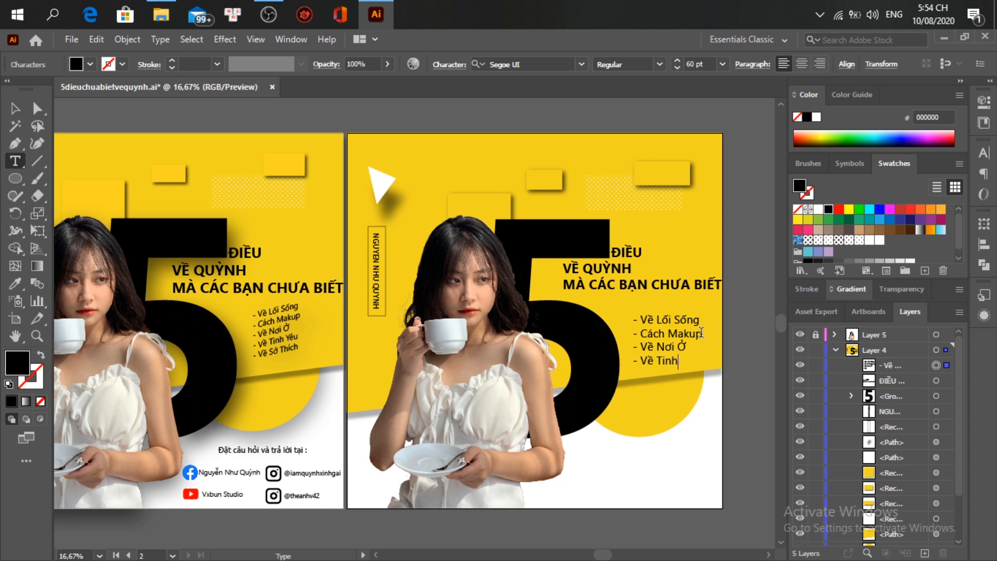
key("BackSpace")
type("êu")
key("Return")
type("-Ve")
type(" s")
key("BackSpace")
type("Sở")
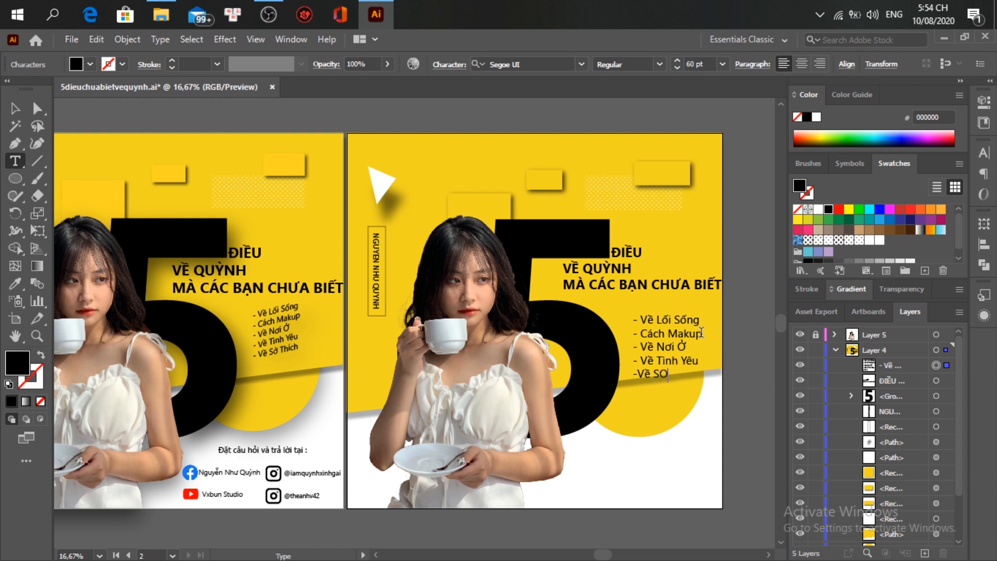
type(" Thích")
Step: Scale the five-line bullet list down to fit beside the 5
left_click(637, 373)
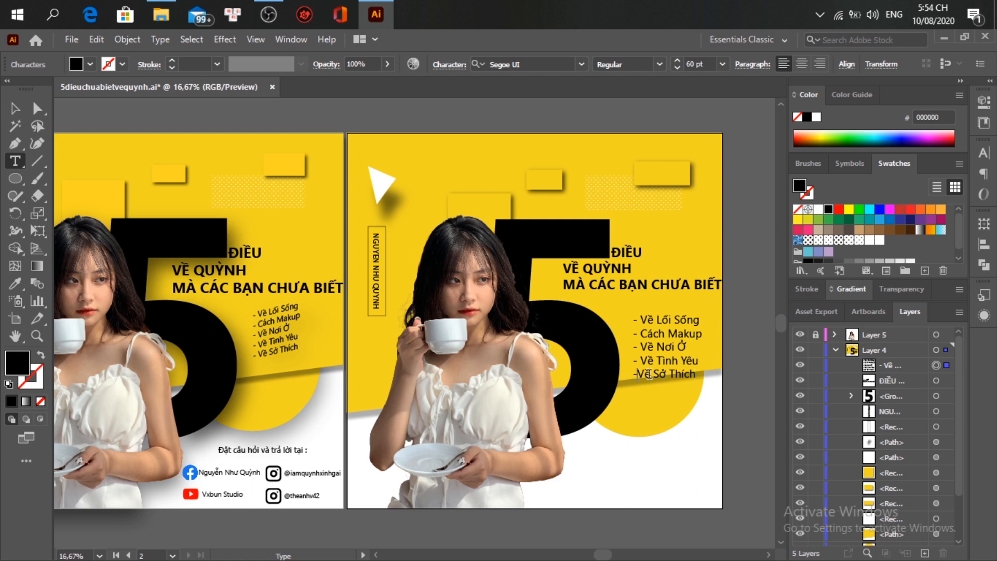
left_click(697, 381, "ctrl")
left_click_drag(698, 380, 684, 365)
key("v")
left_click(453, 344)
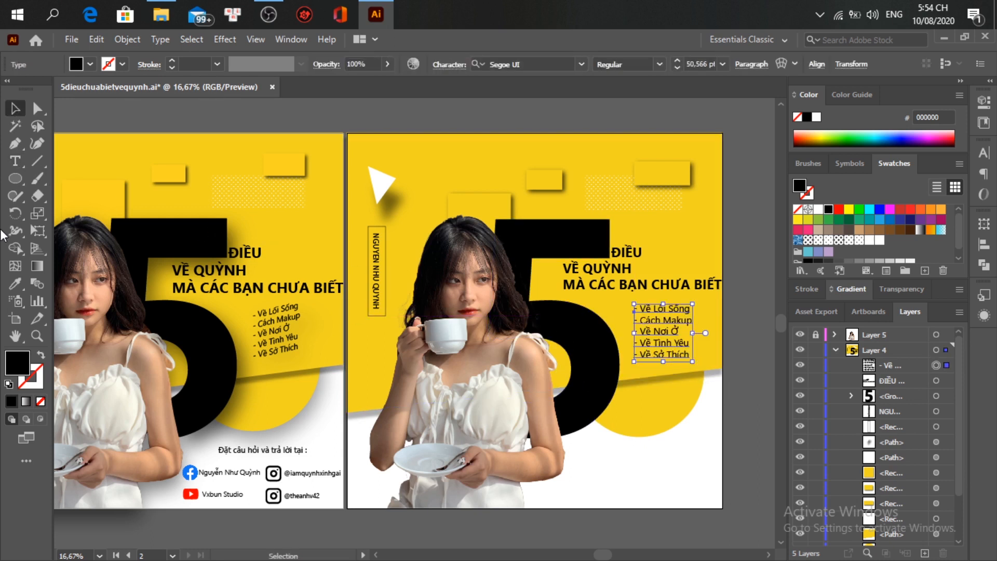
Step: Shear the bullet list so it slants like the first poster's list
left_click(37, 215)
left_click(101, 231)
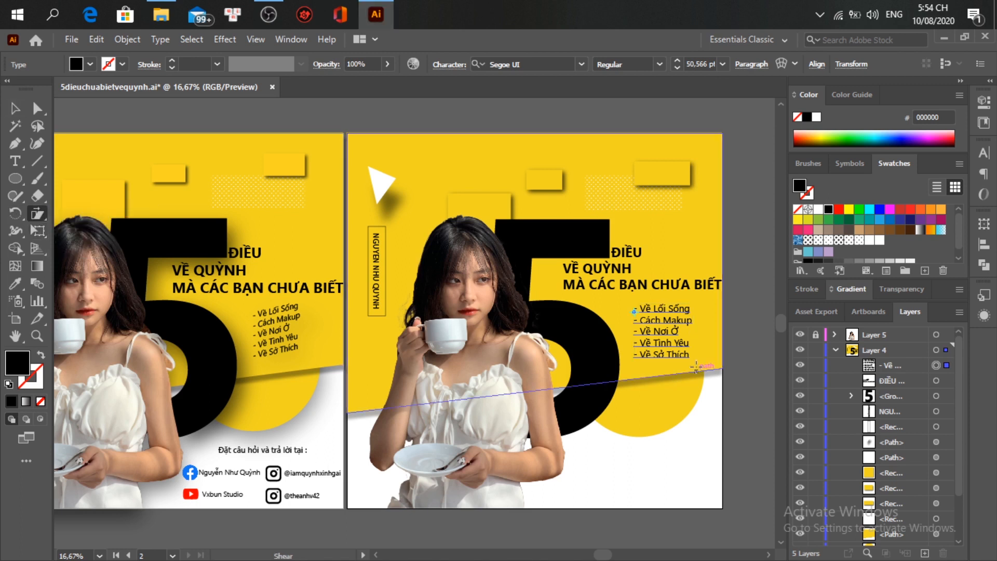
left_click_drag(690, 348, 692, 332)
left_click(14, 109)
left_click(734, 378)
scroll(742, 364, "down", 1)
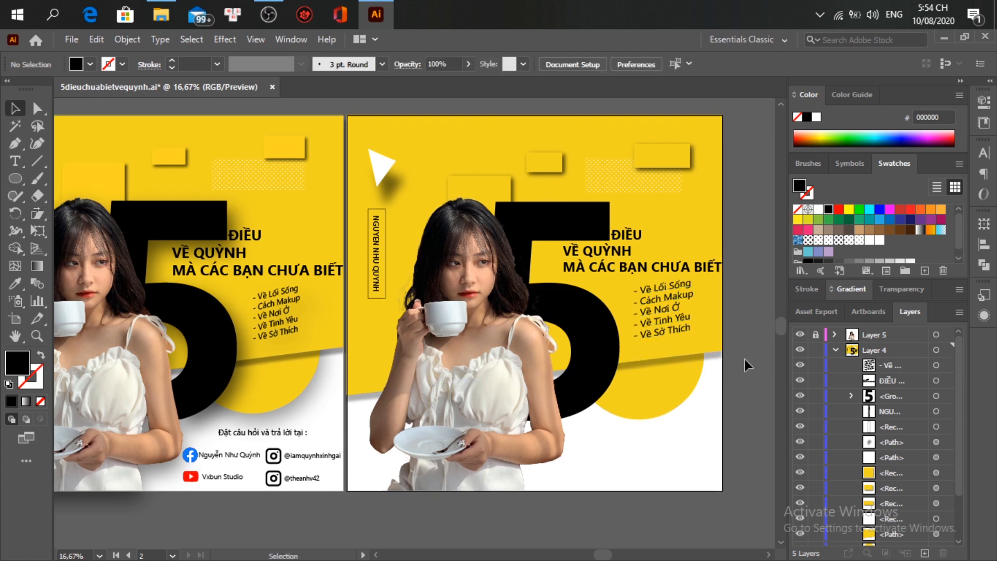
scroll(744, 358, "up", 1)
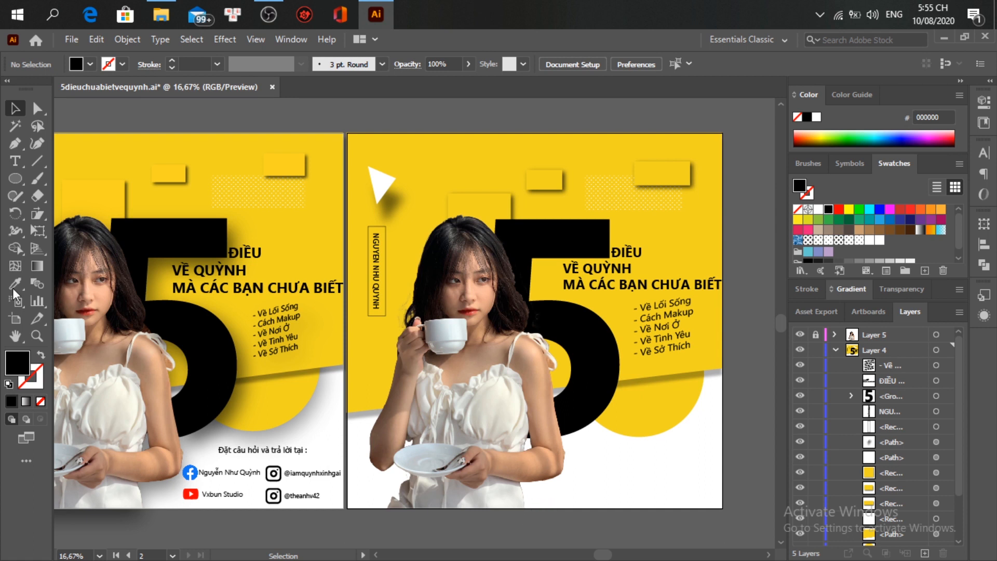
left_click(15, 161)
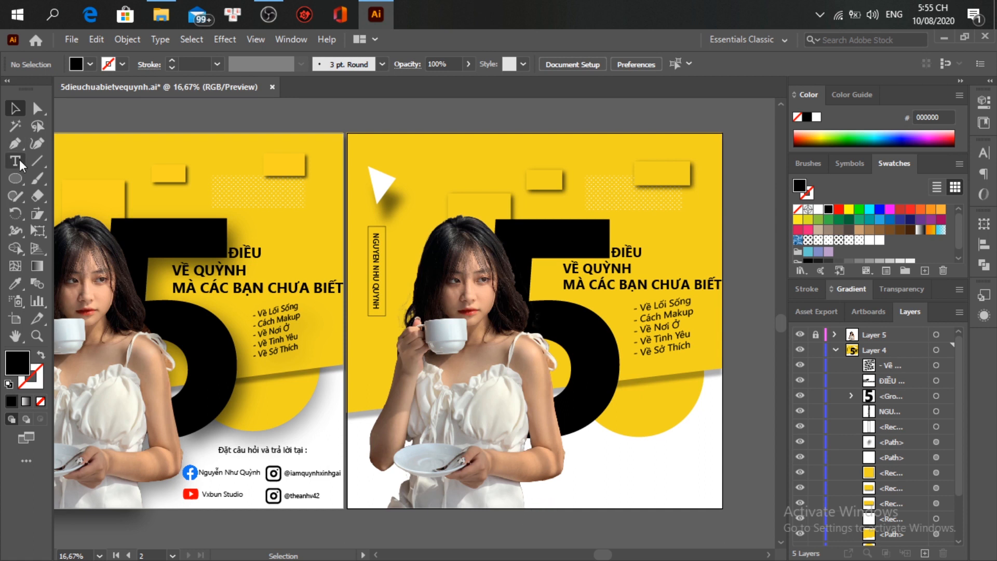
Step: Type 'Đặt câu hỏi và trả lời tại :' as a text line near the poster's bottom
left_click(612, 457)
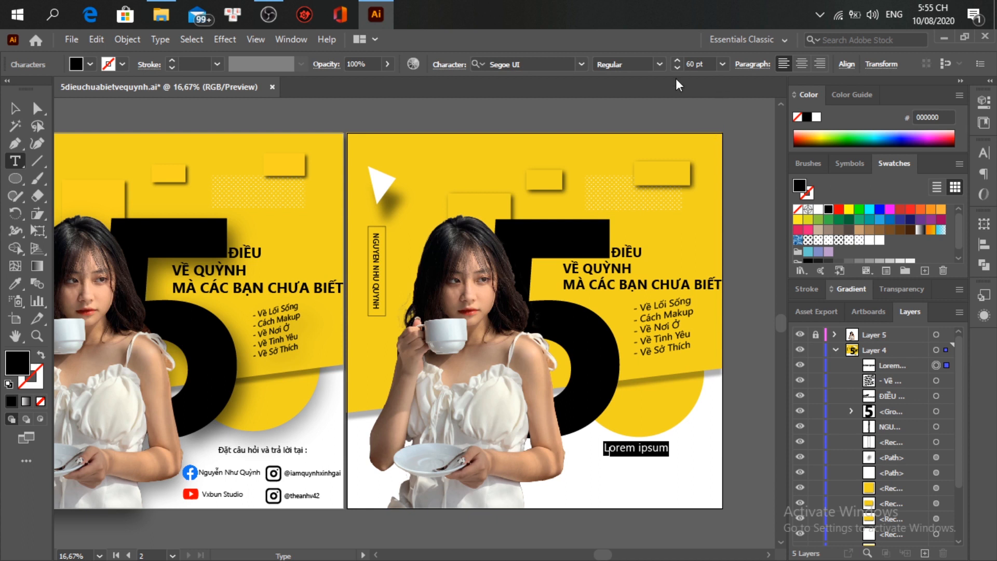
type("DD")
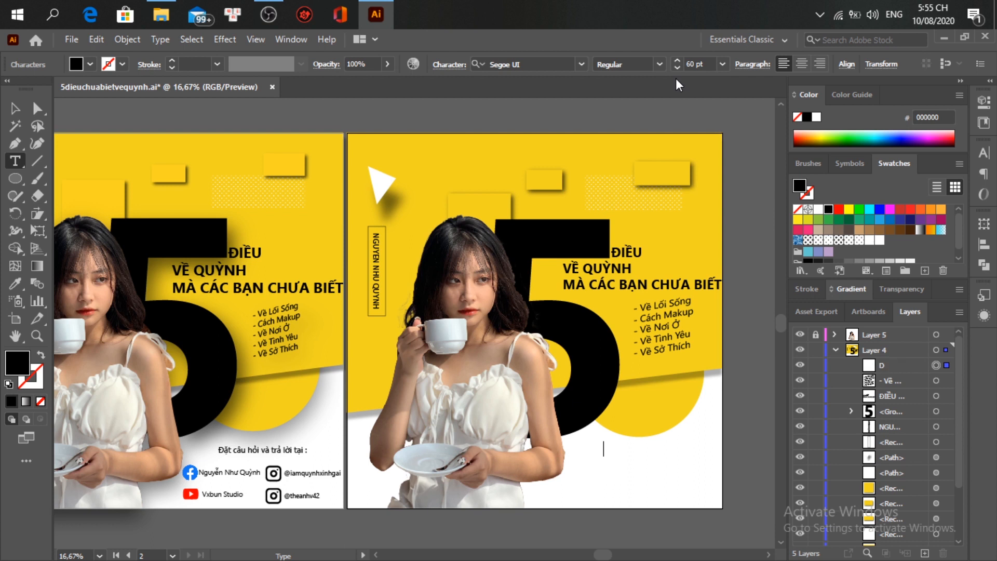
key("BackSpace")
key("BackSpace")
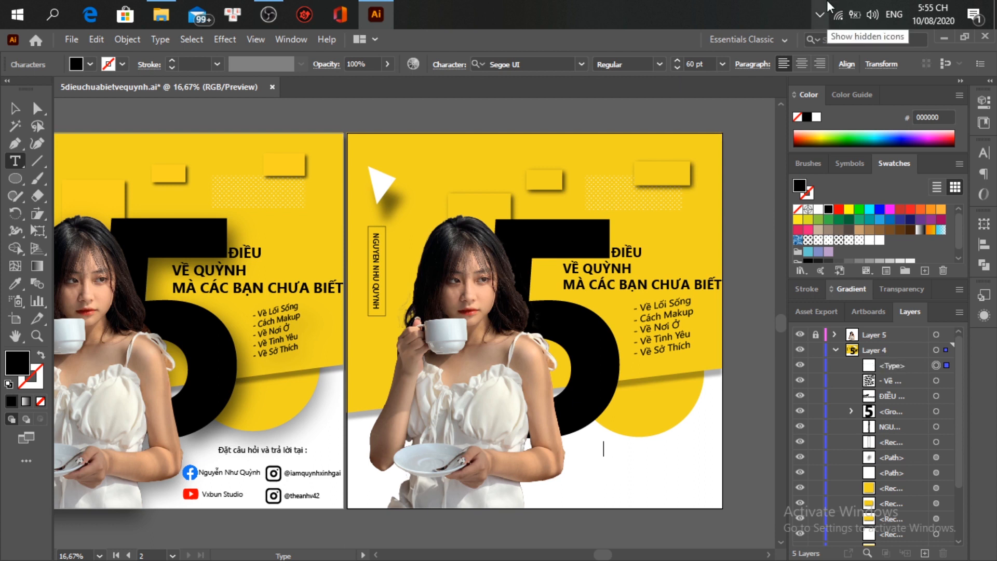
left_click(823, 15)
left_click(825, 41)
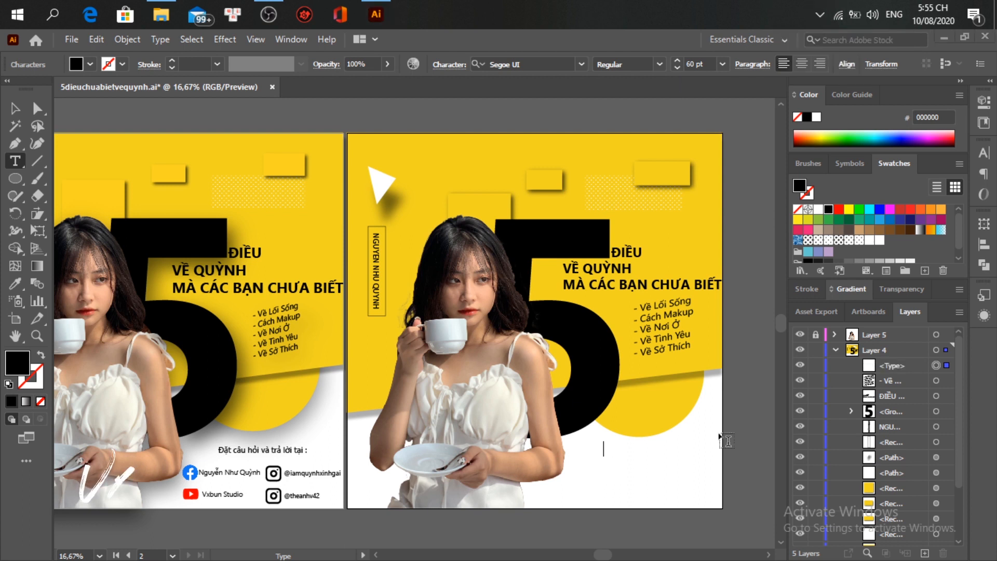
type("Đ")
type("ặt ")
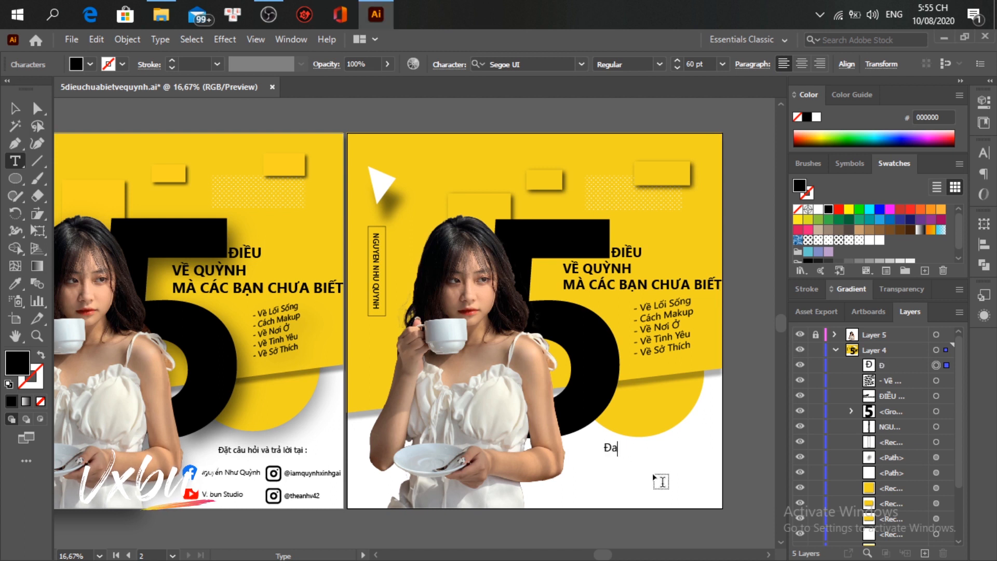
type("câu h")
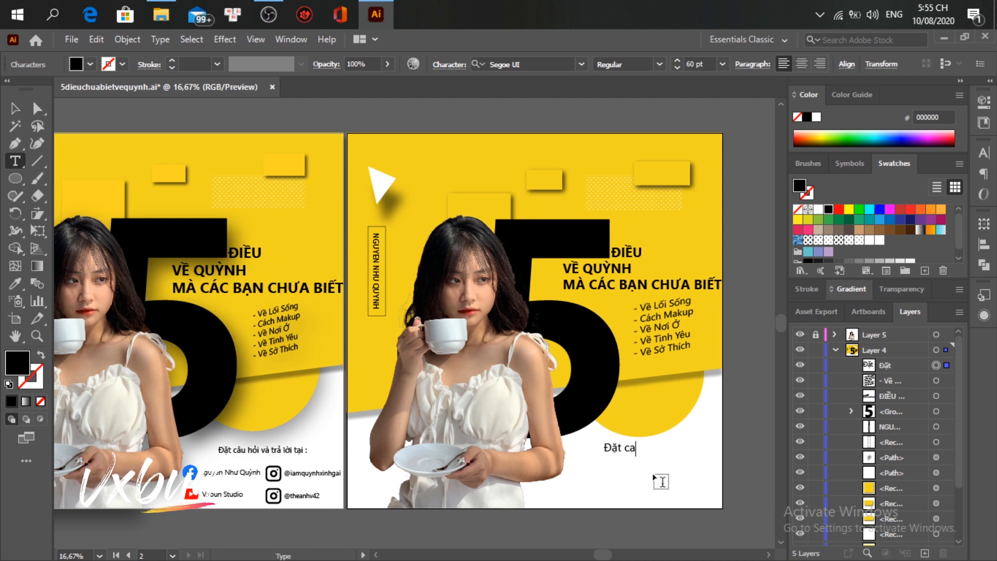
type("ỏi v")
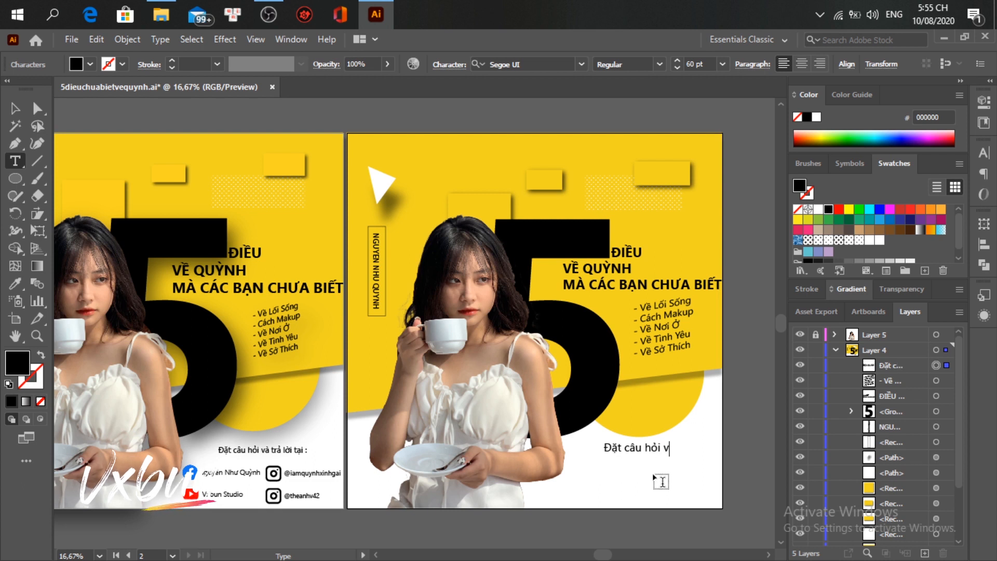
type("à tra")
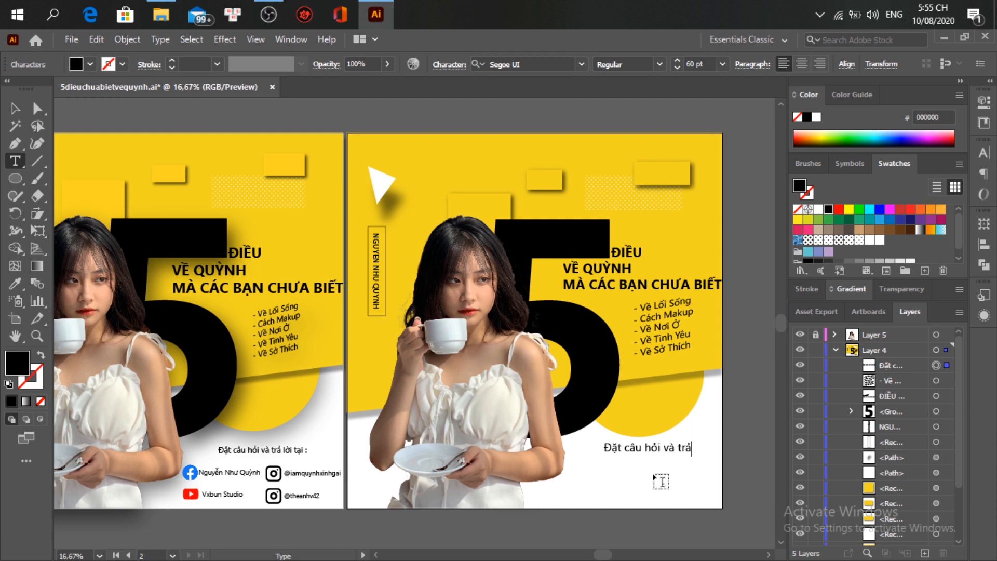
type(" loi tao")
key("BackSpace")
type("i :")
Step: Move the line left and down and scale it to about 50 pt
key("ctrl")
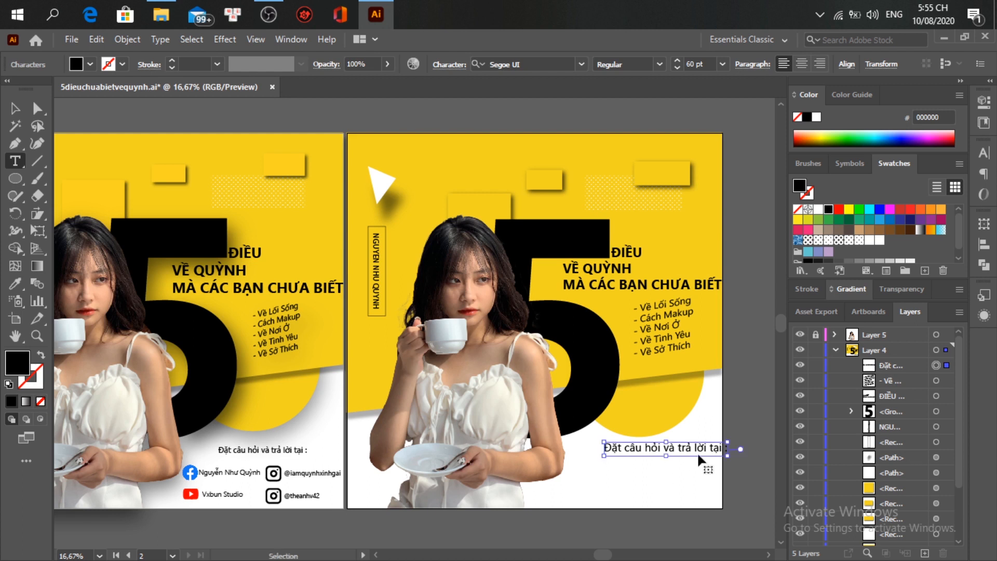
left_click_drag(690, 448, 666, 456)
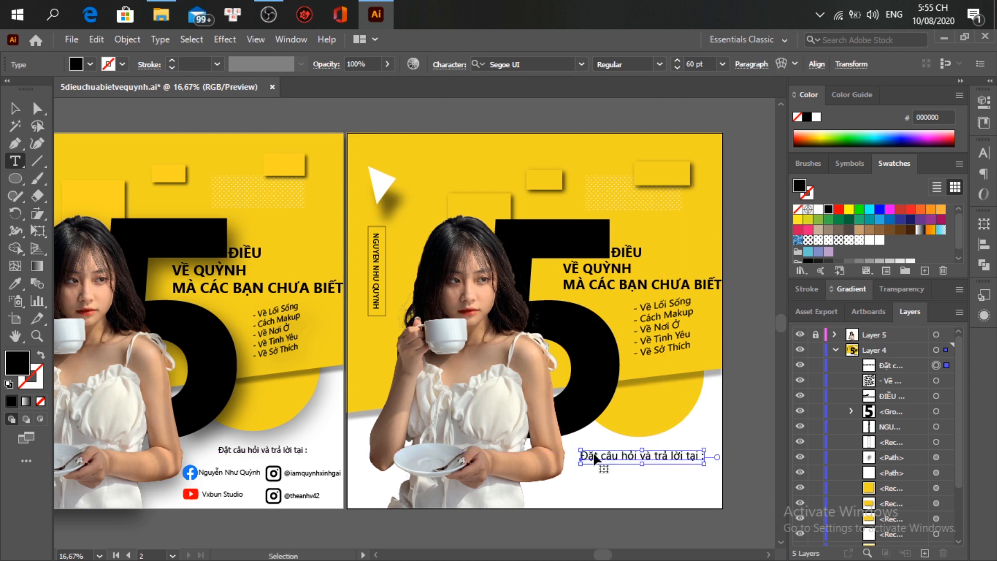
left_click_drag(581, 449, 606, 453)
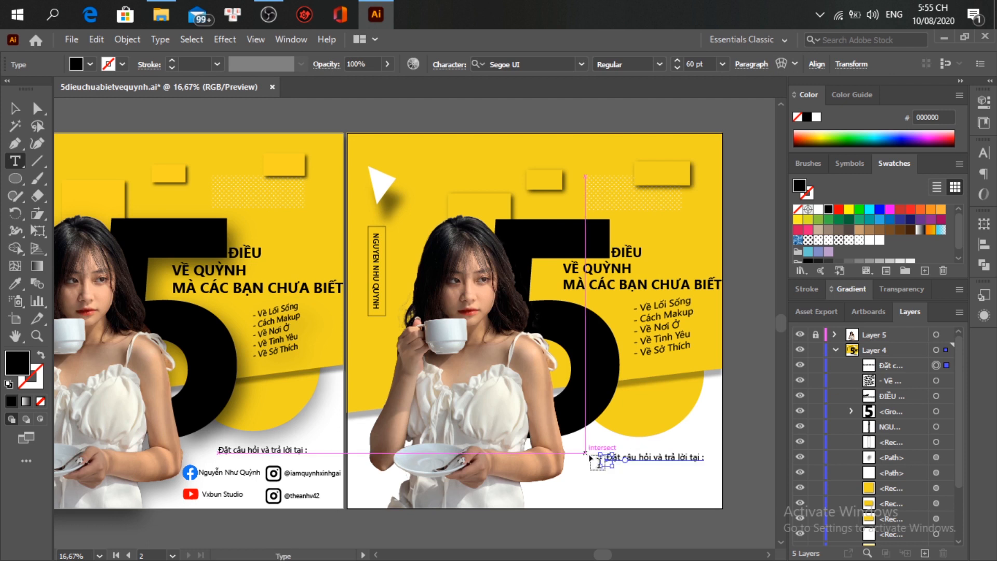
key("ctrl")
left_click_drag(604, 452, 620, 463)
key("ctrl")
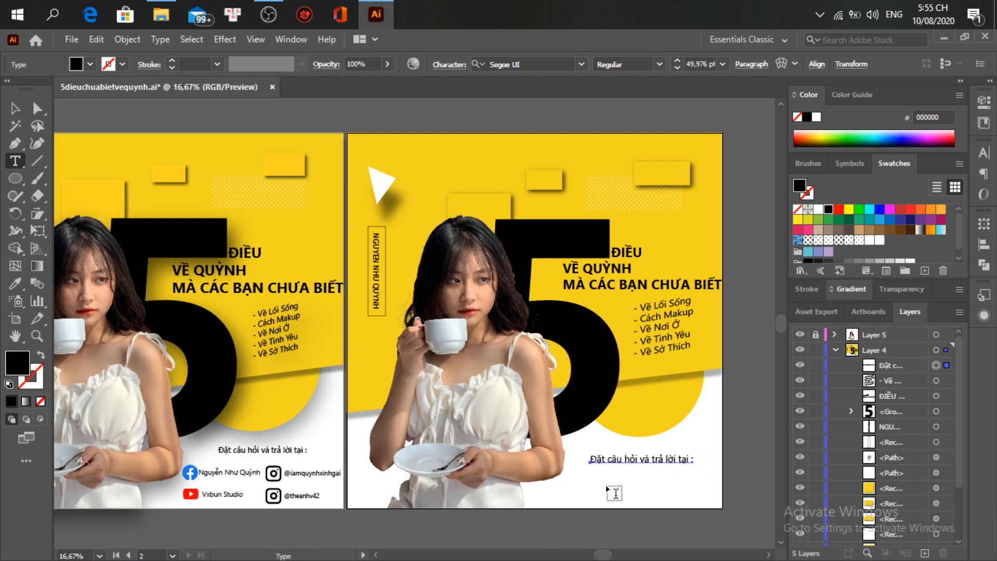
key("Escape")
Step: Give the yellow circle a drop shadow: 40% opacity, 6/56 px offsets, 40 px blur
left_click(743, 435)
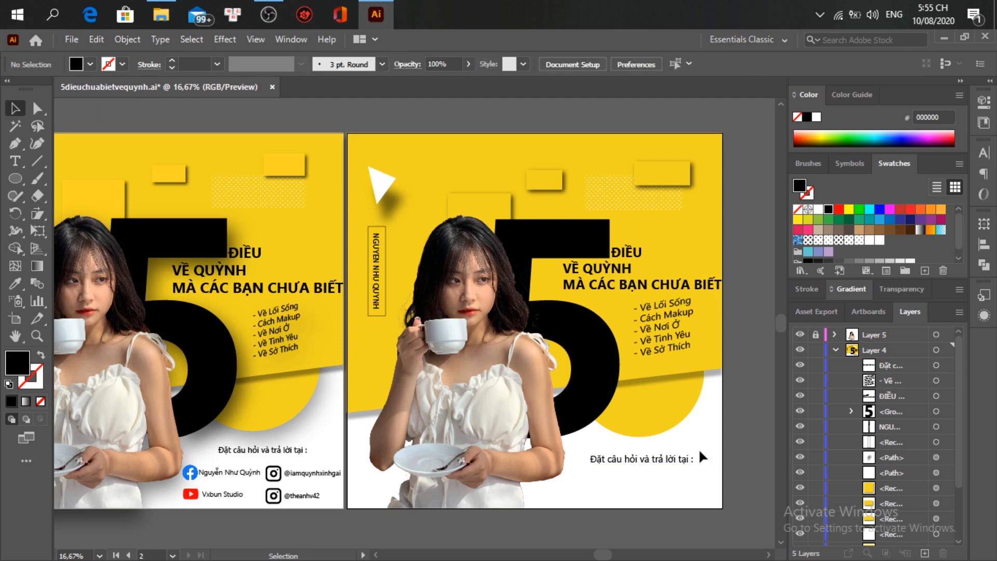
left_click(230, 41)
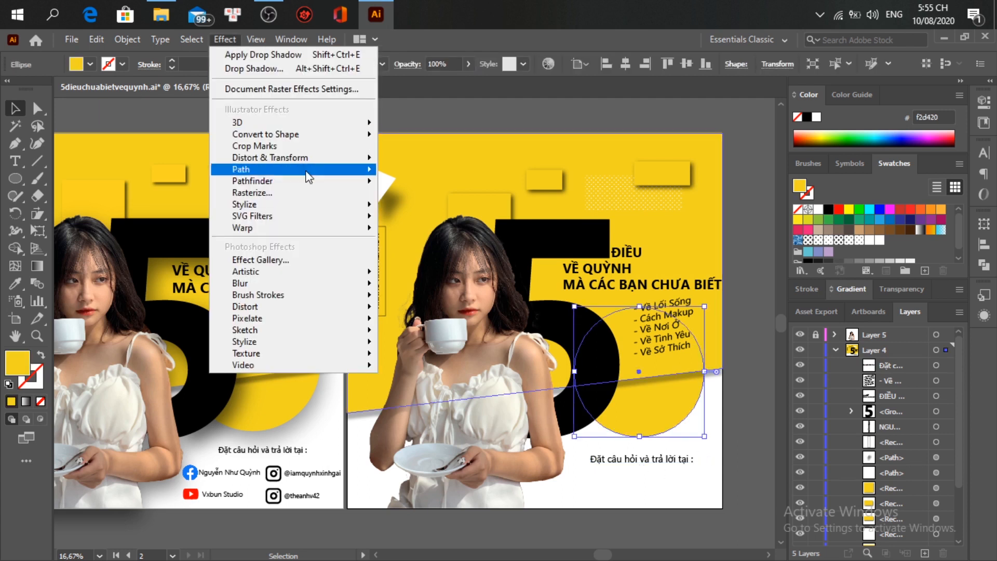
mouse_move(359, 204)
left_click(391, 206)
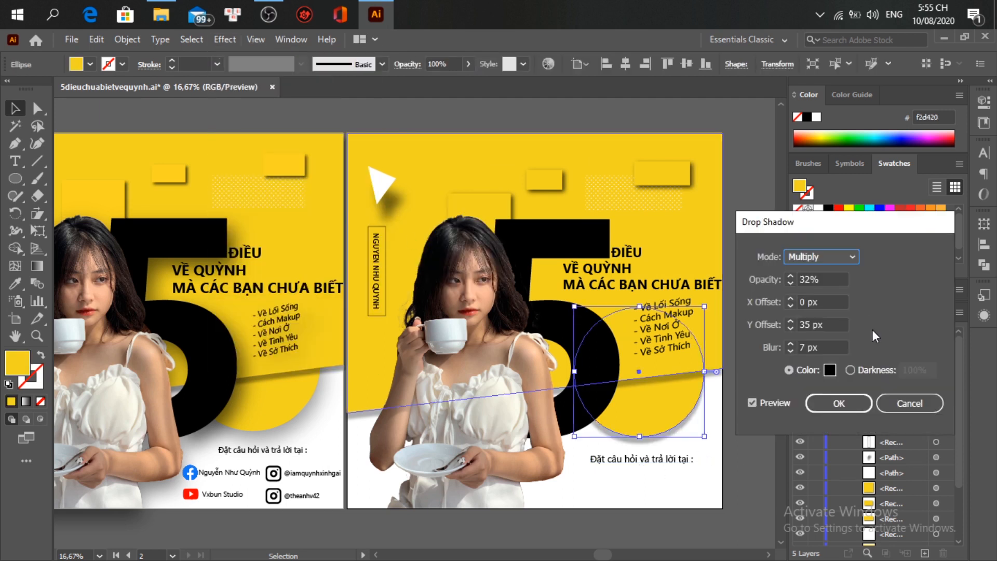
scroll(839, 280, "down", 1)
scroll(838, 347, "up", 4)
scroll(838, 347, "up", 4)
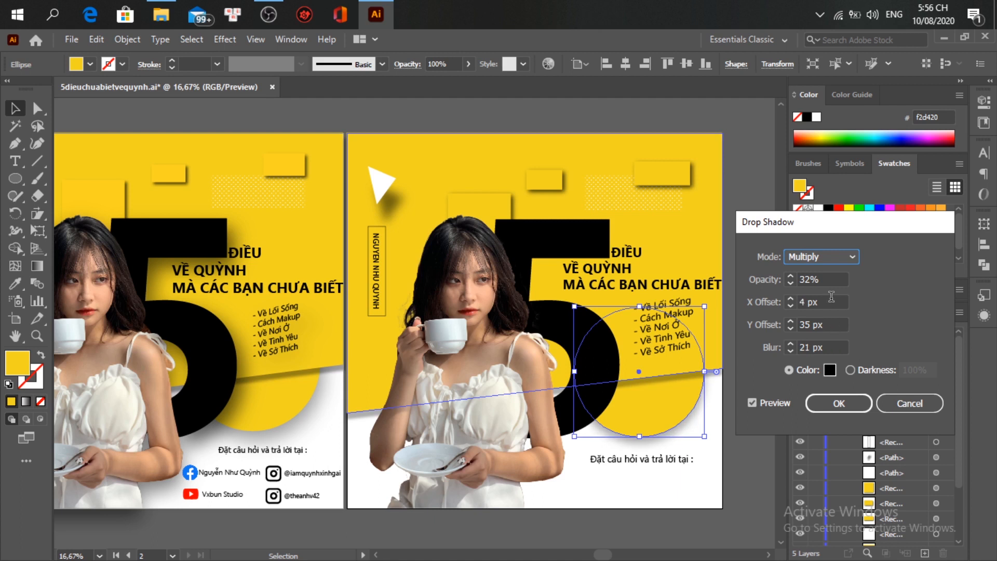
scroll(837, 326, "up", 16)
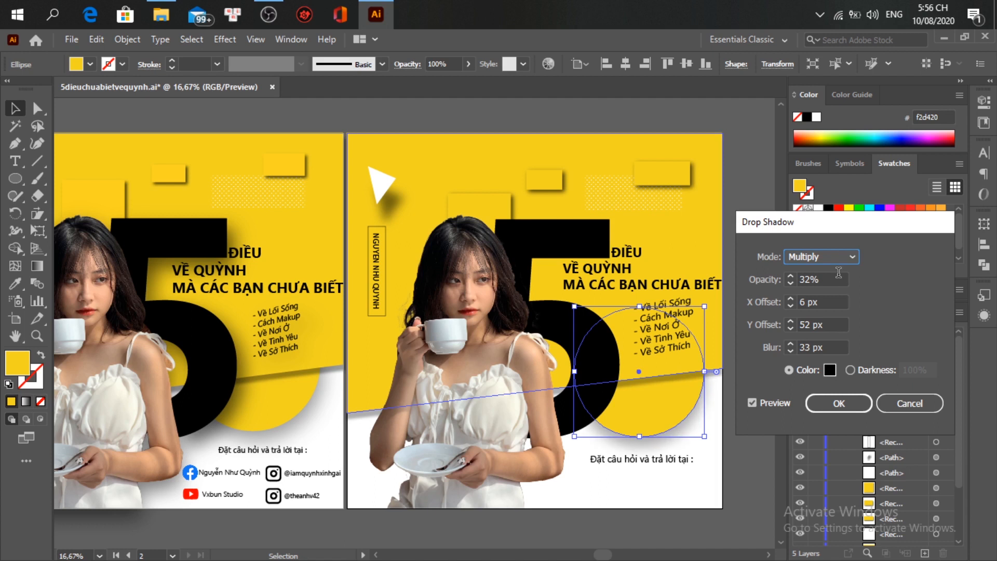
scroll(838, 275, "up", 2)
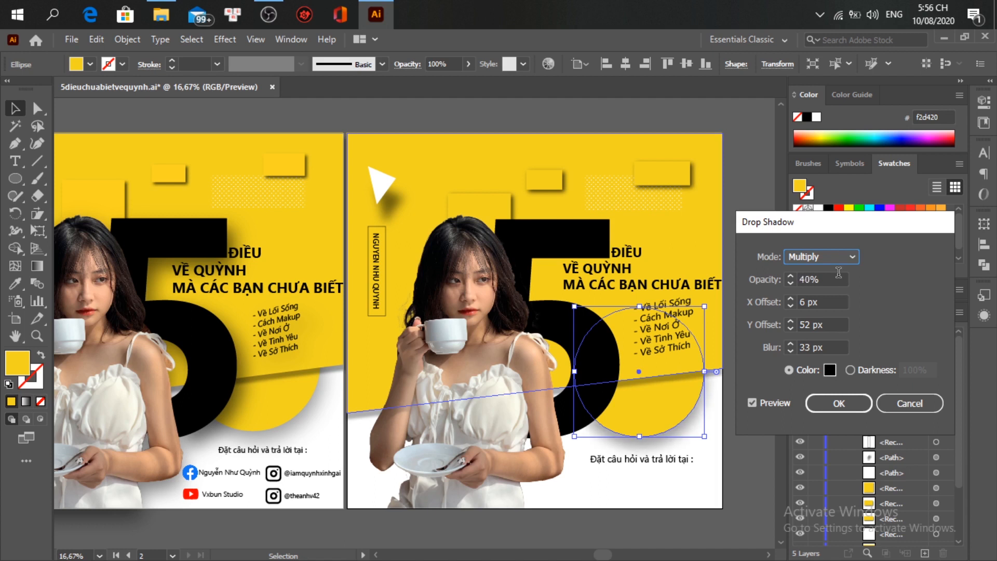
scroll(838, 343, "up", 4)
left_click(843, 403)
left_click(767, 488)
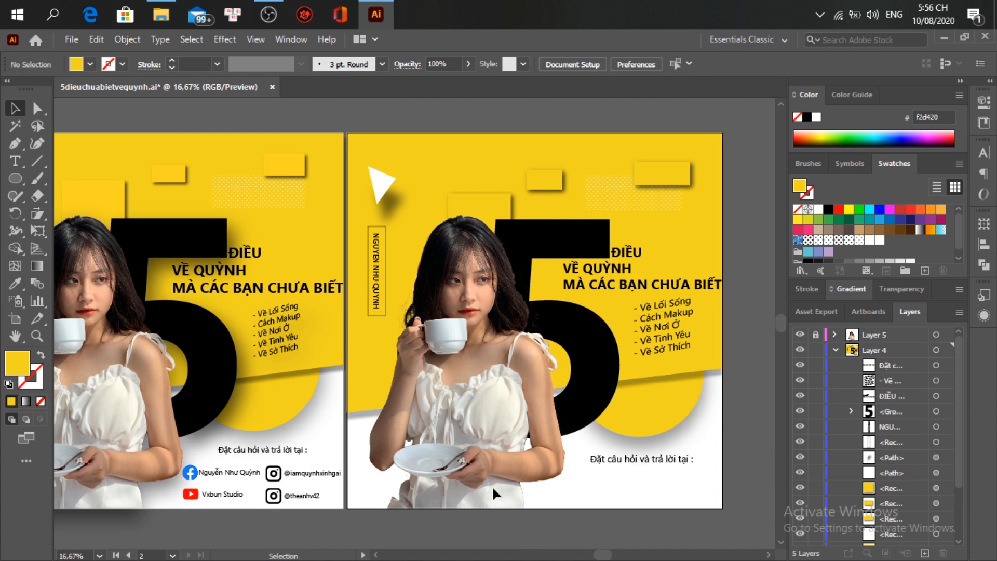
Step: Give the photo on Layer 5 a drop shadow: 51% opacity, X -3, Y 59, blur 40
left_click(832, 350)
left_click(815, 334)
left_click(471, 389)
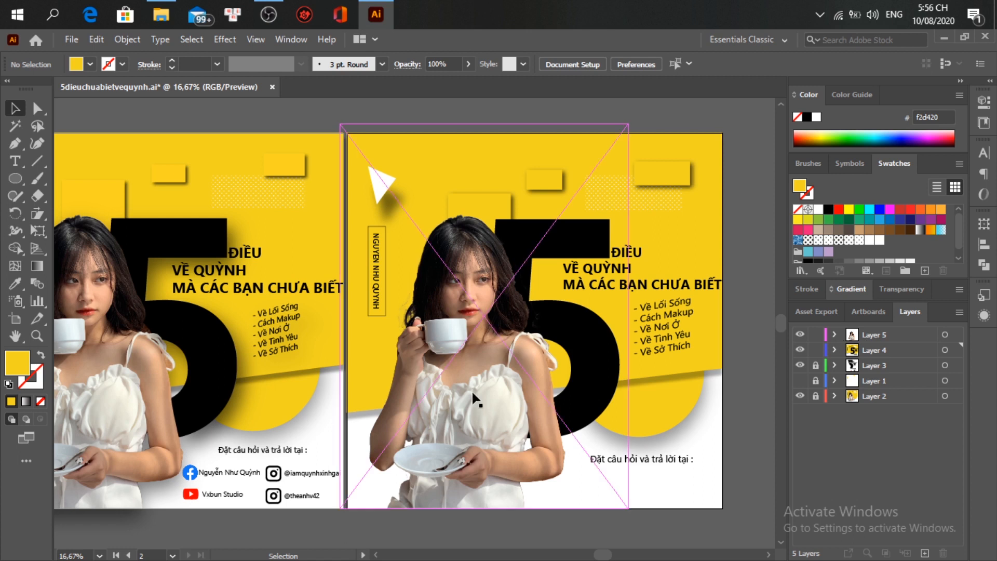
left_click(228, 41)
mouse_move(341, 200)
left_click(389, 257)
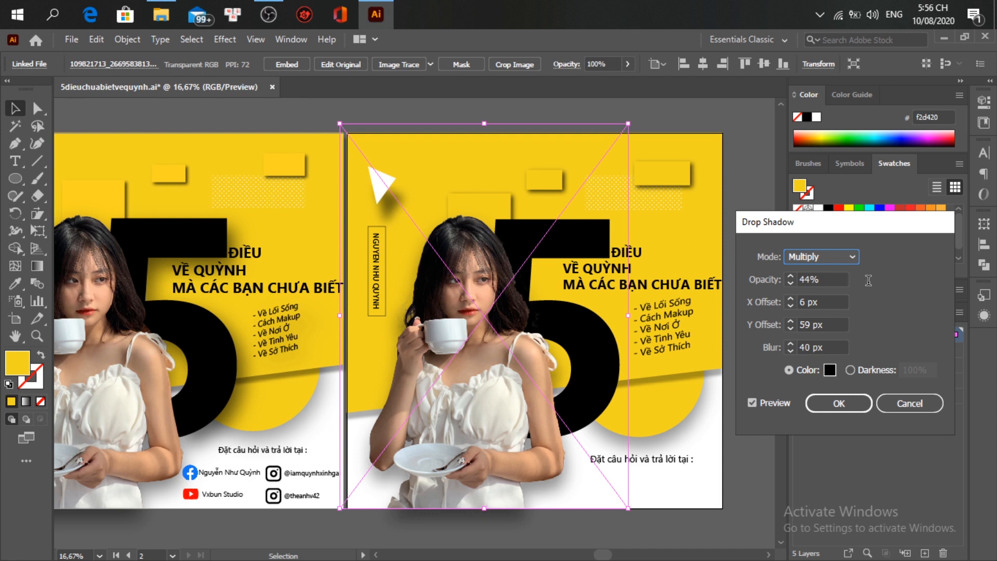
key("Up")
key("Up")
key("Up")
key("Up")
key("Up")
key("Up")
key("Up")
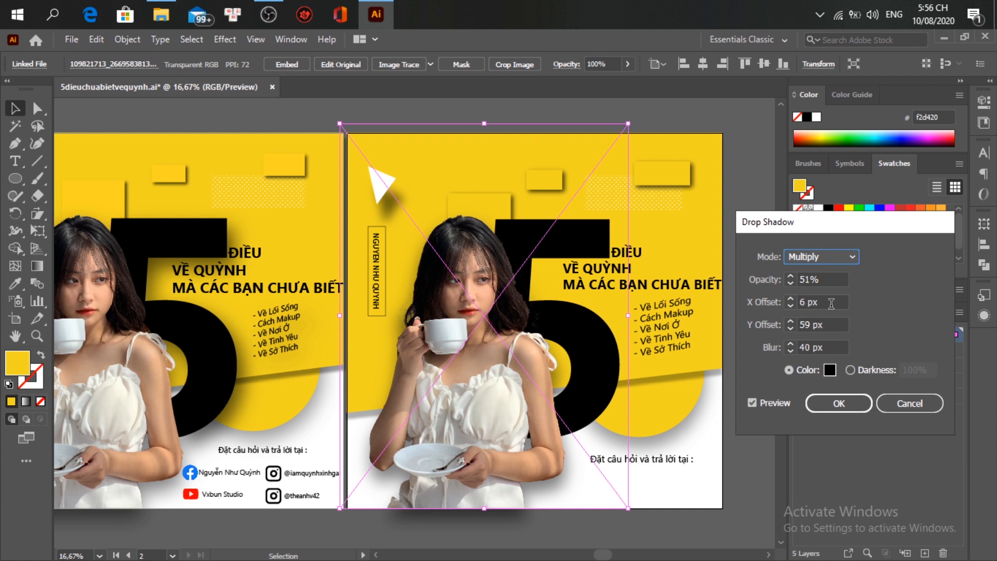
double_click(831, 303)
type("-3")
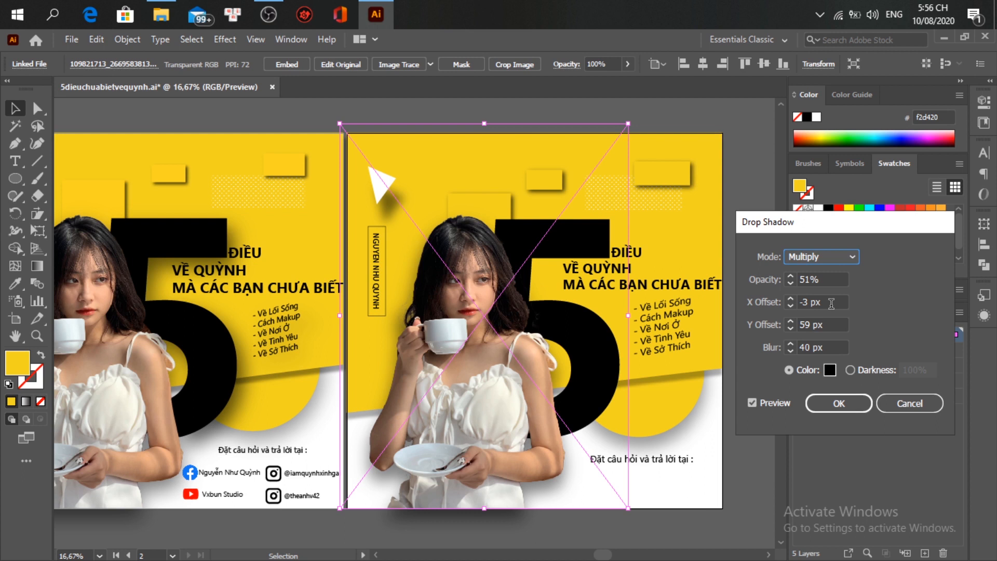
left_click(822, 406)
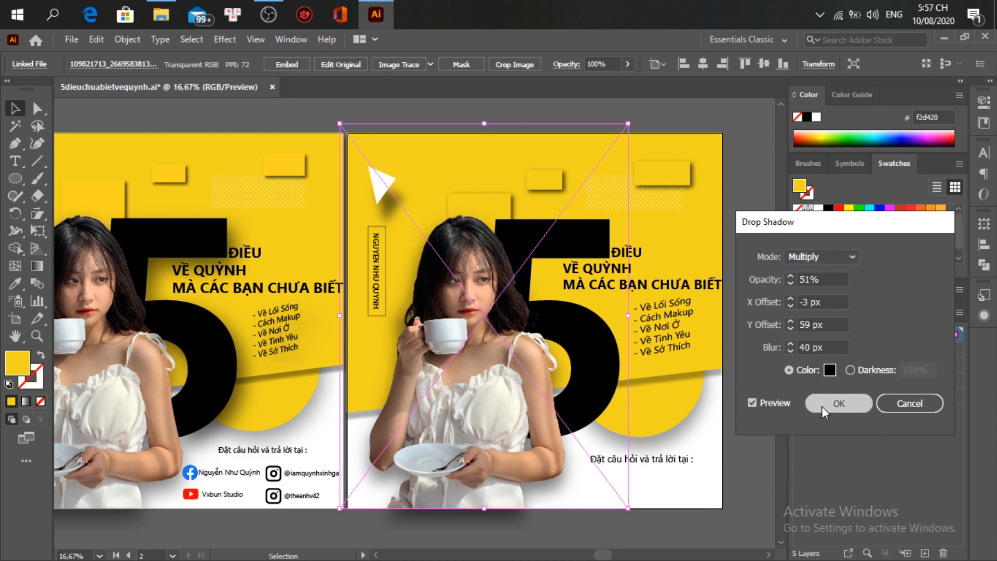
left_click(758, 405)
left_click(815, 334)
Step: Unlock the left poster's layers and select the contact block, undoing an accidental move
scroll(576, 392, "left", 3)
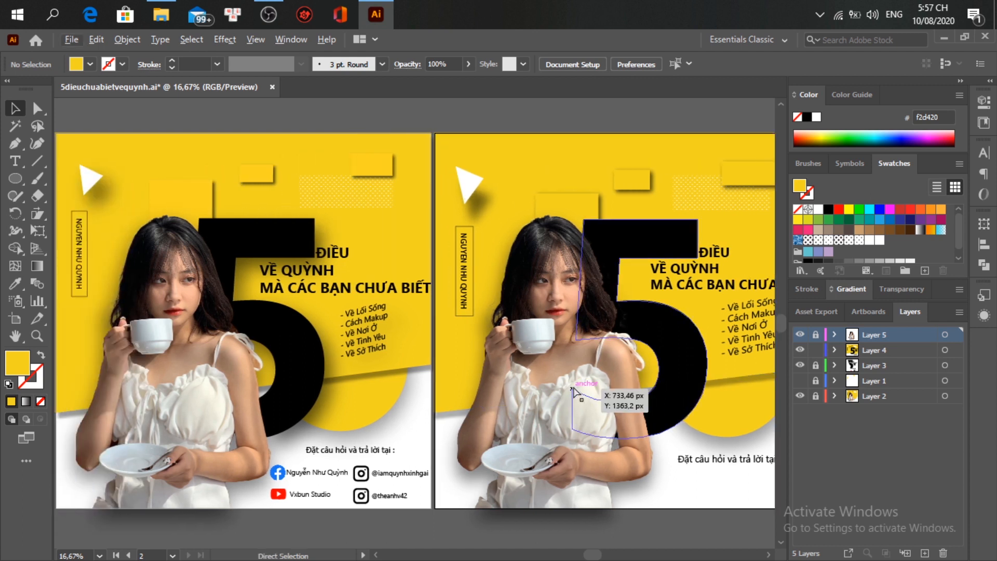
scroll(575, 392, "right", 3)
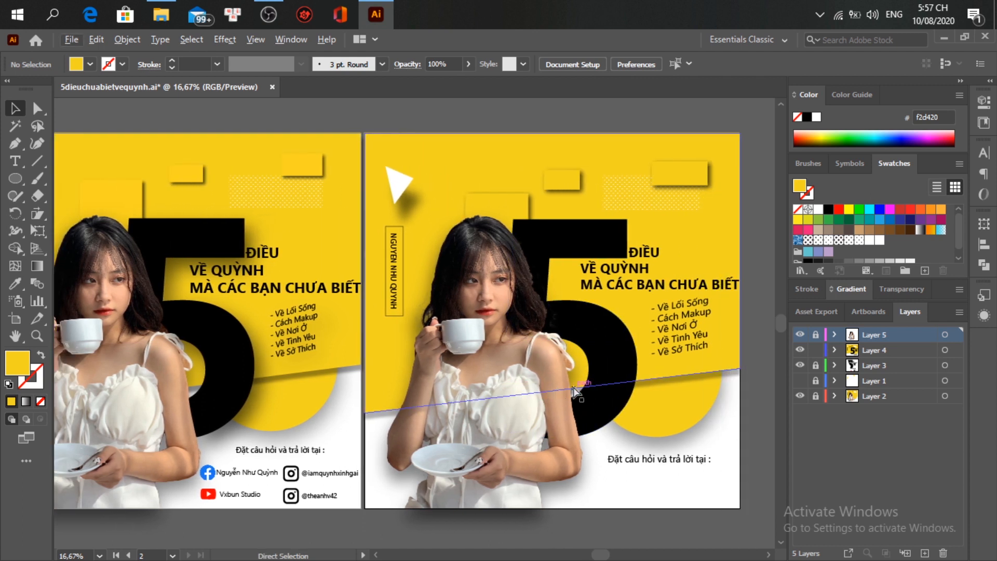
left_click(242, 468)
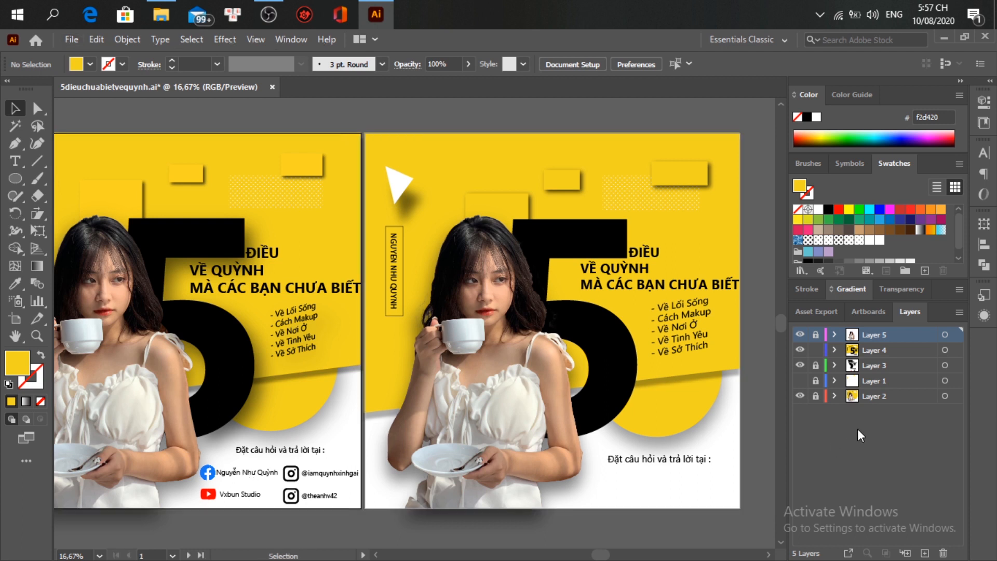
left_click(815, 365)
left_click(815, 381)
left_click(815, 396)
left_click(221, 473)
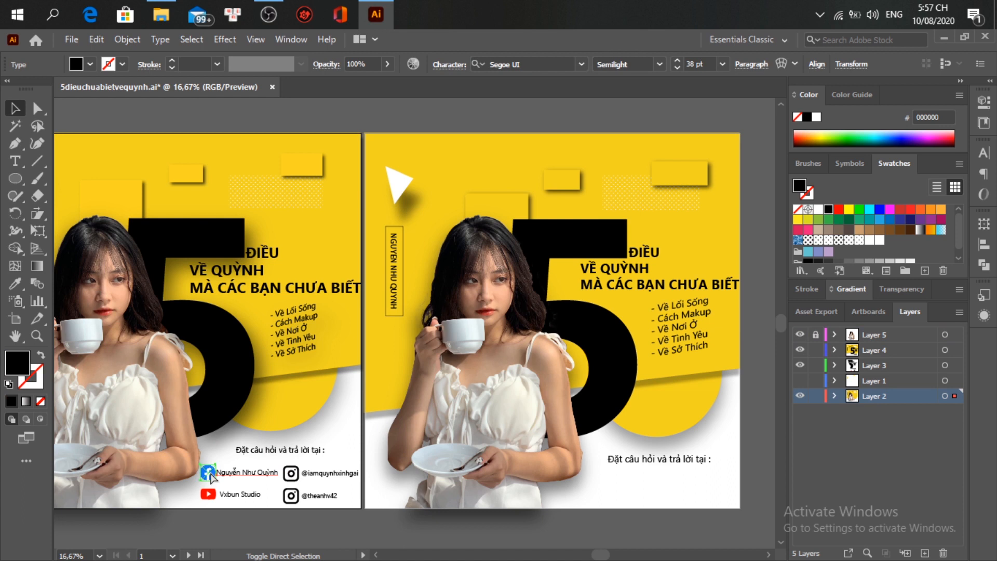
left_click(207, 473, "shift")
left_click_drag(307, 477, 238, 511)
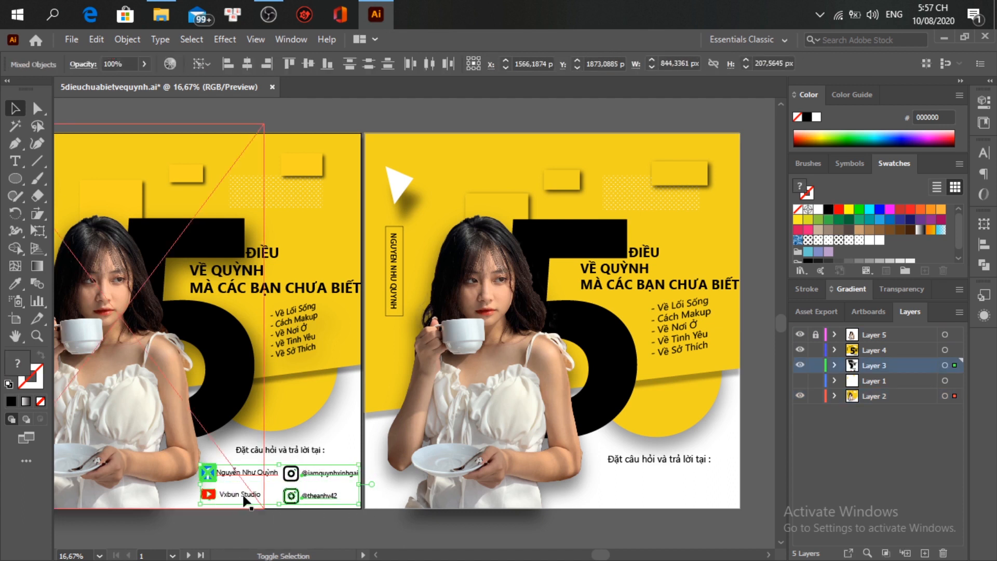
left_click_drag(304, 497, 679, 500)
key("ctrl+z")
Step: Select the whole contact block, including the Facebook logo and top Instagram row
scroll(291, 507, "up", 2)
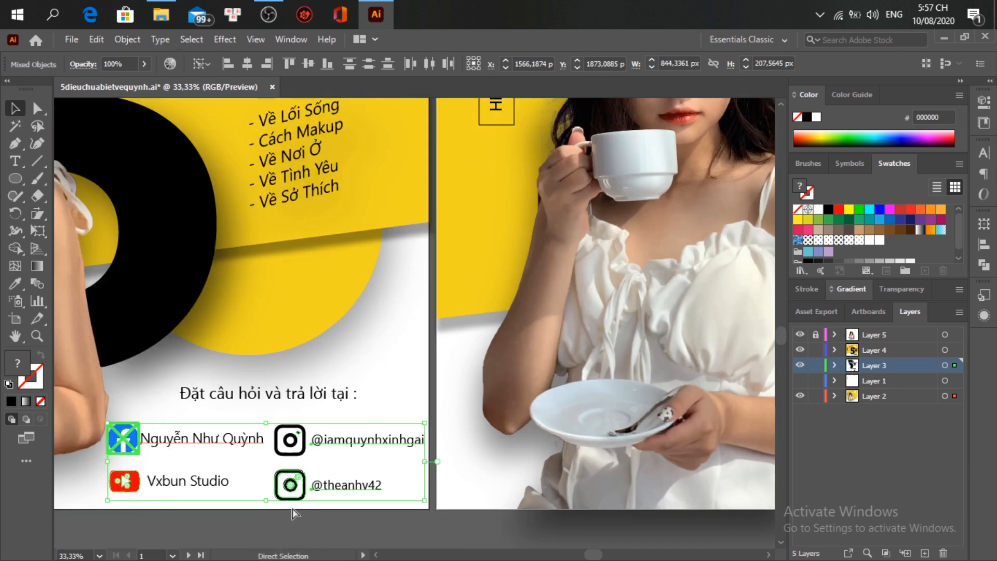
left_click(339, 524)
left_click(815, 395)
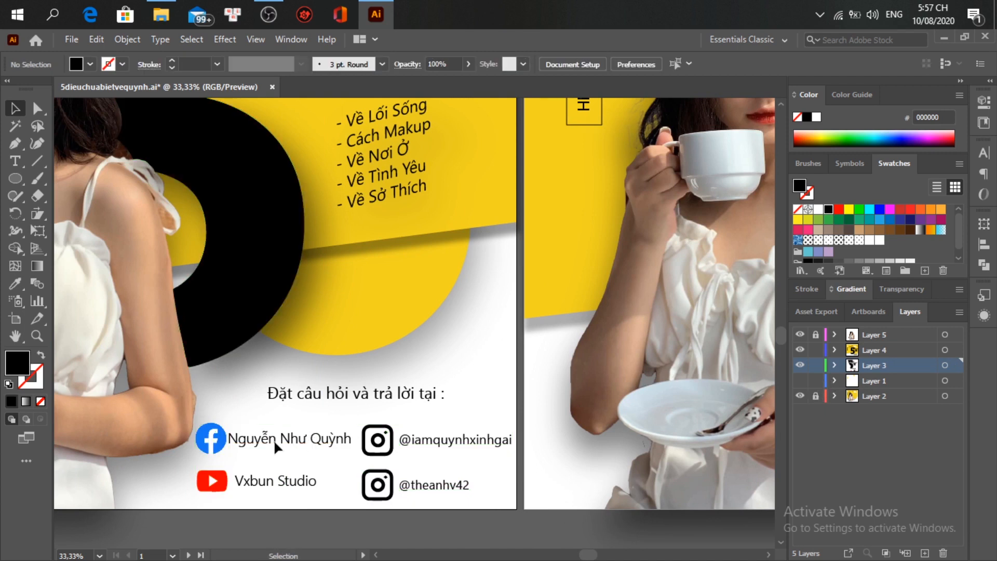
left_click(213, 441)
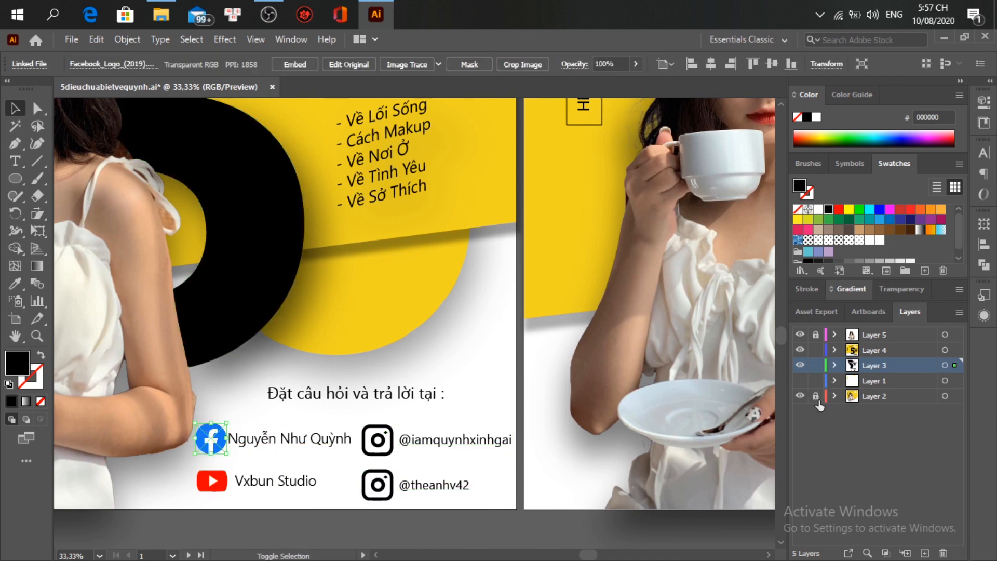
left_click(816, 396)
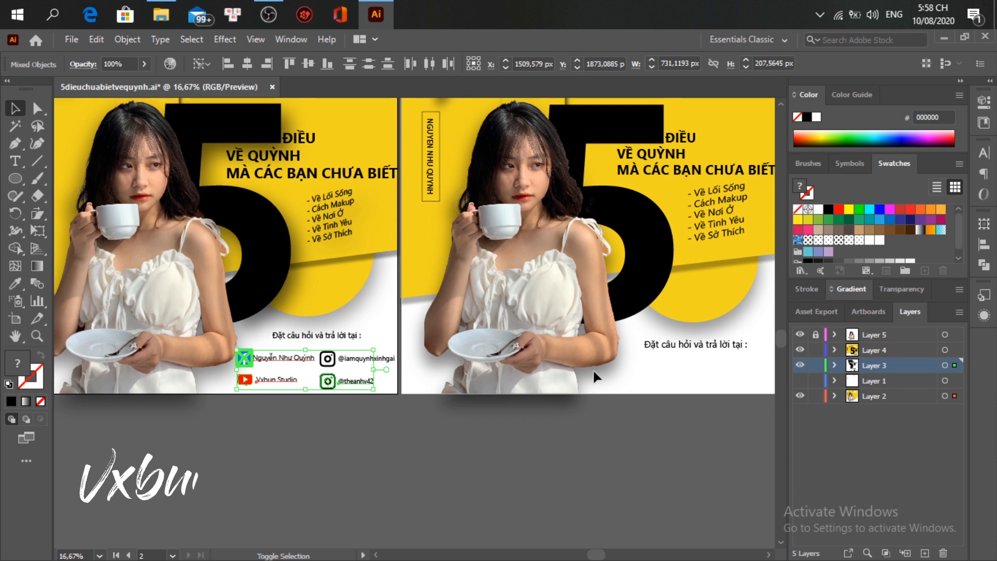
left_click(357, 360, "shift")
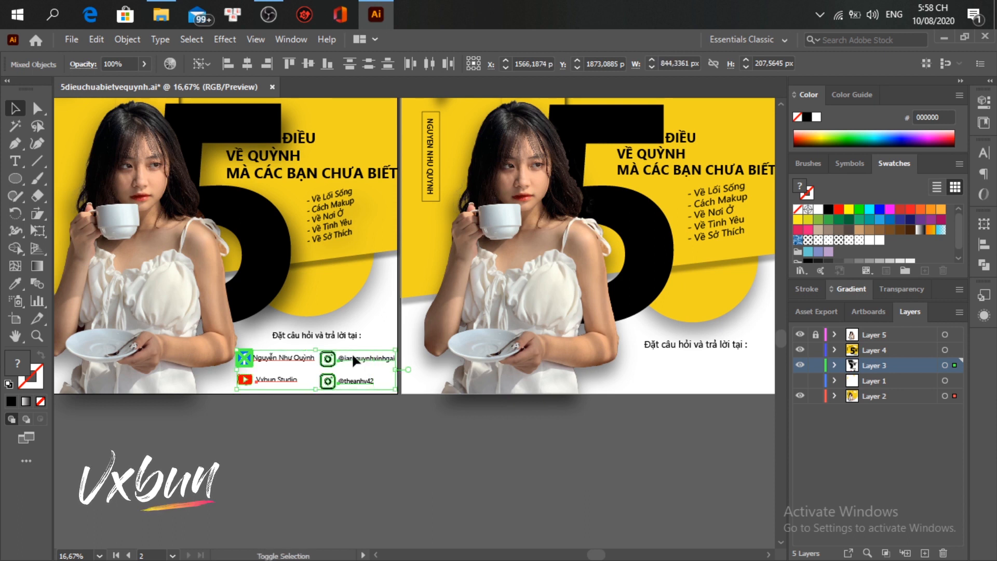
left_click(346, 361, "shift")
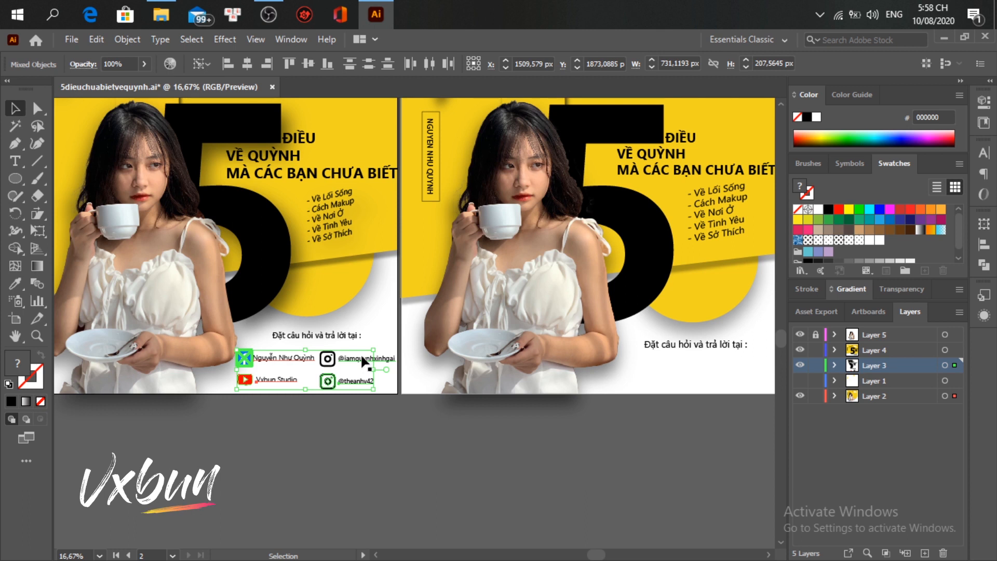
left_click(360, 354, "shift")
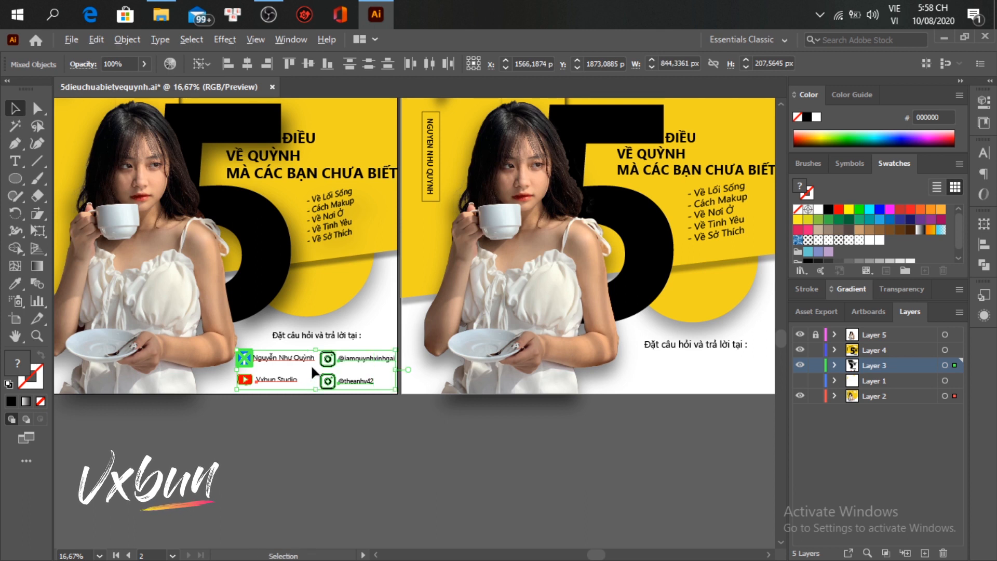
Step: Alt+Shift-drag a copy of the contact block onto the second poster
key("alt+shift")
left_click(894, 14)
left_click(867, 49)
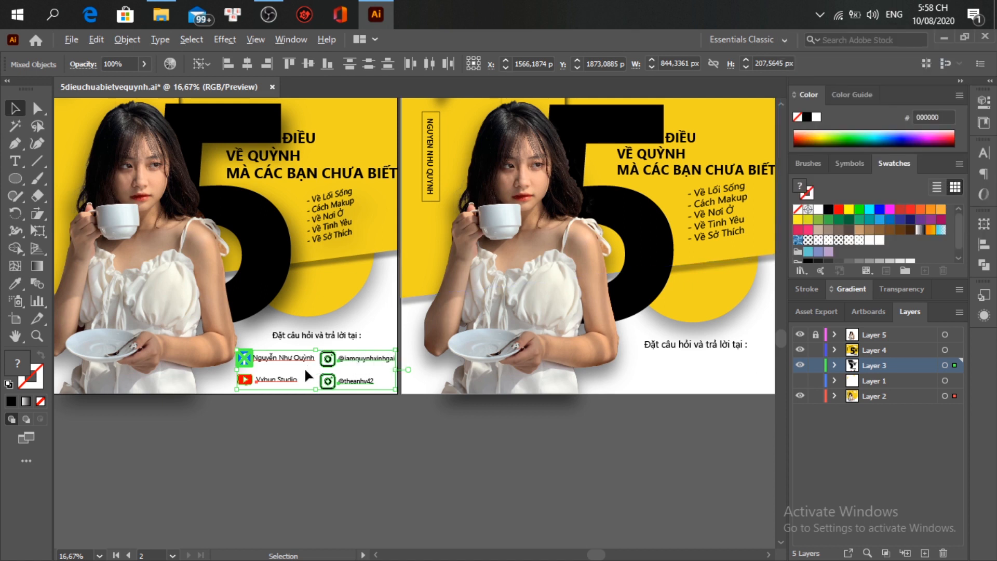
left_click_drag(311, 362, 690, 369)
Step: Nudge the two Instagram contact rows slightly left so they line up
scroll(706, 406, "down", 2)
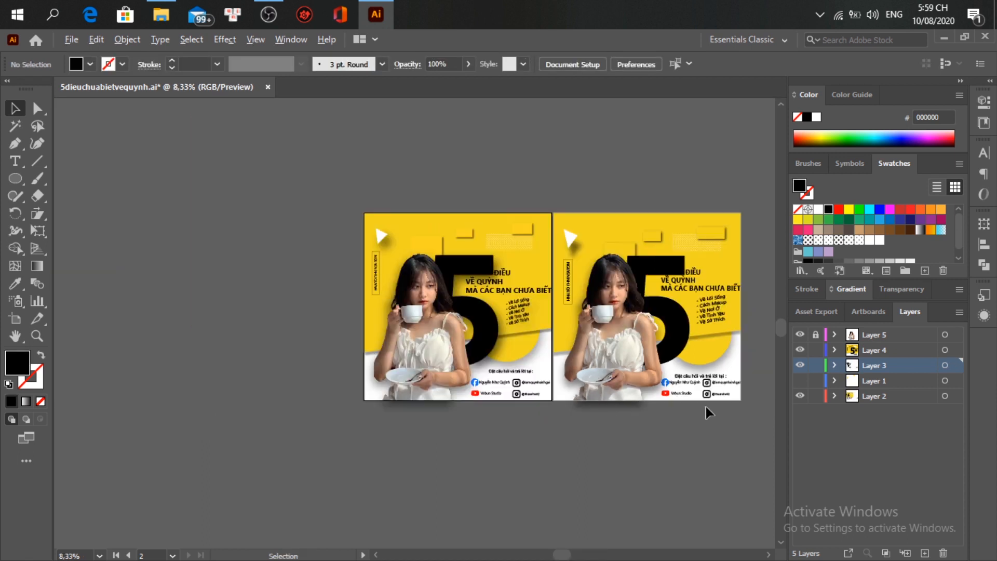
scroll(706, 407, "up", 2)
scroll(707, 407, "right", 2)
key("v")
scroll(614, 359, "up", 1)
scroll(613, 358, "down", 2)
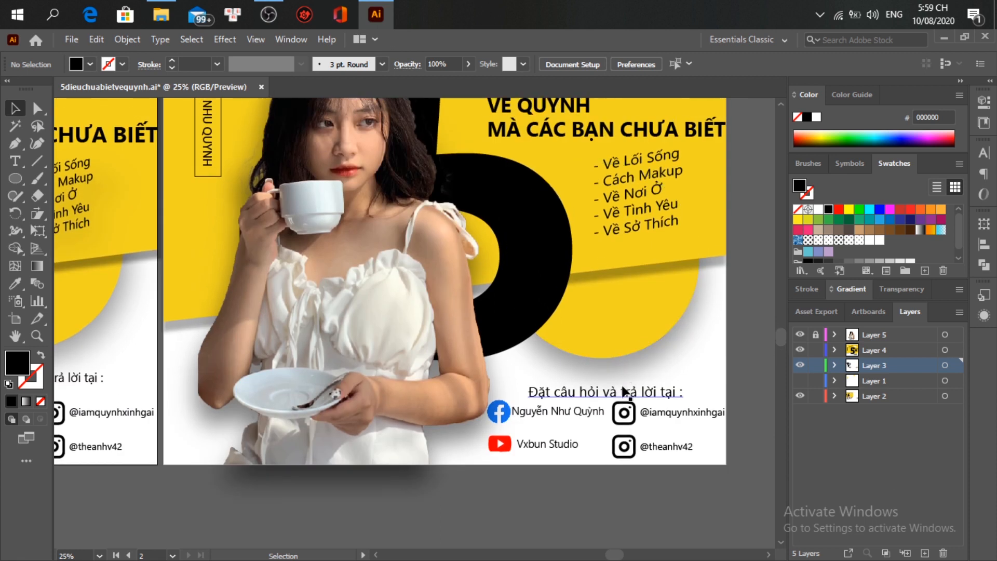
scroll(620, 385, "right", 2)
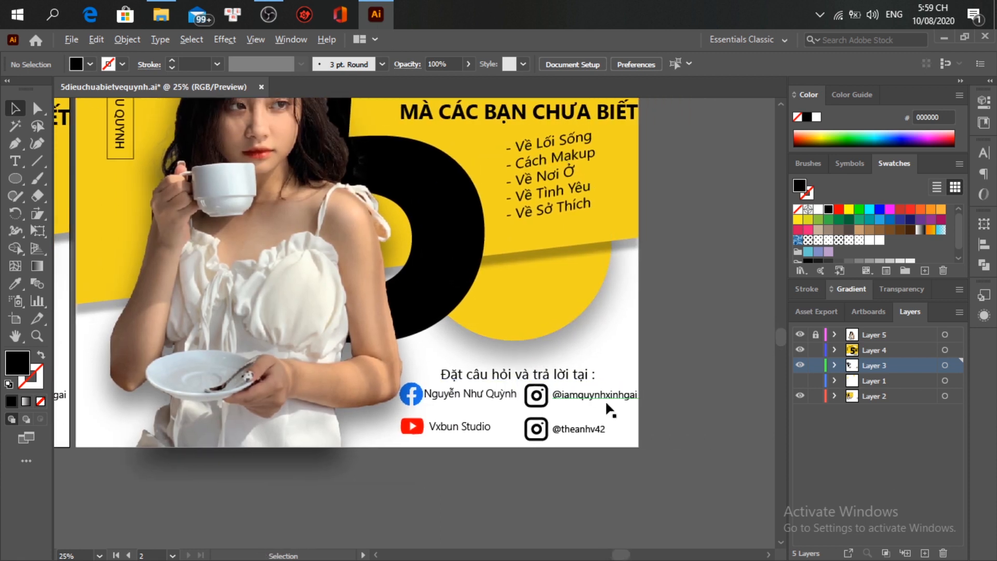
scroll(607, 403, "up", 2)
left_click_drag(535, 393, 531, 391)
left_click_drag(522, 457, 519, 458)
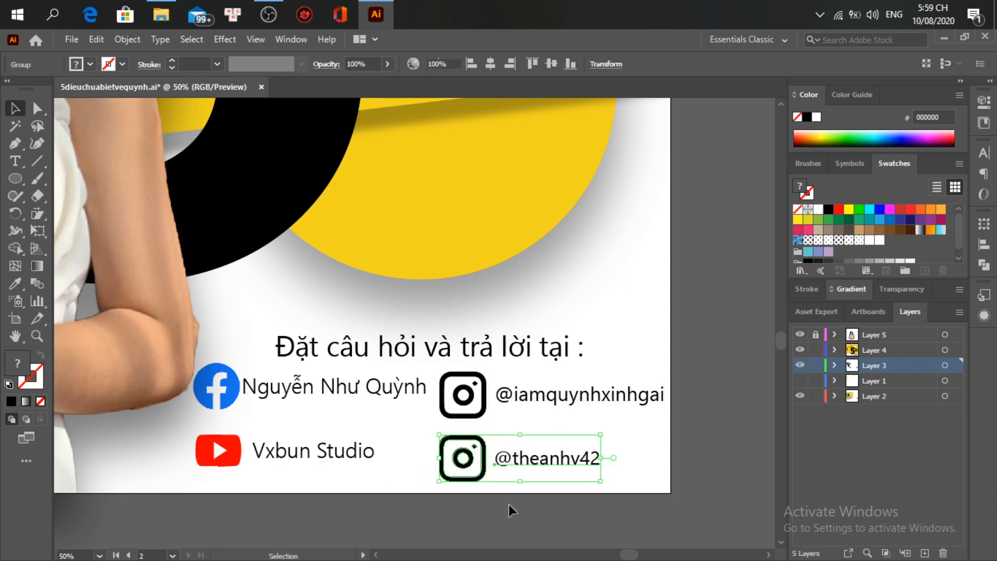
Step: Move the Facebook and YouTube rows, icons with their labels, slightly down into line
left_click(511, 504)
left_click(291, 388)
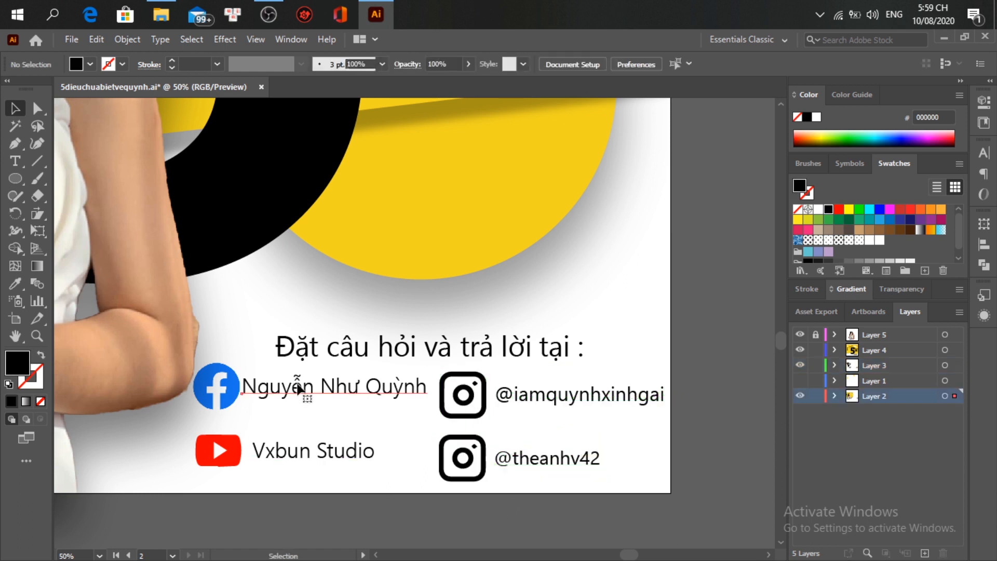
left_click(227, 392, "shift")
left_click_drag(305, 388, 304, 397)
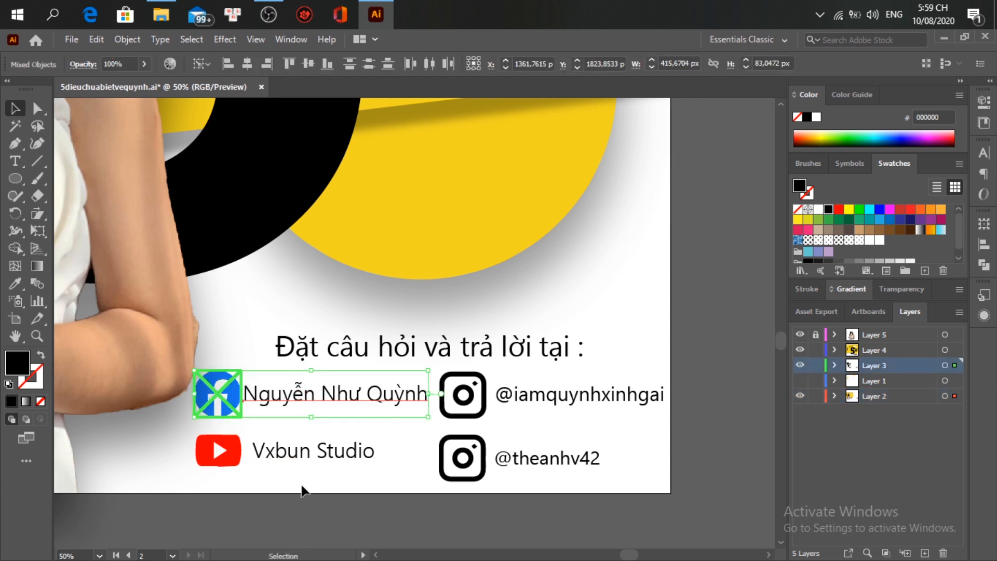
left_click(303, 503)
left_click(275, 448)
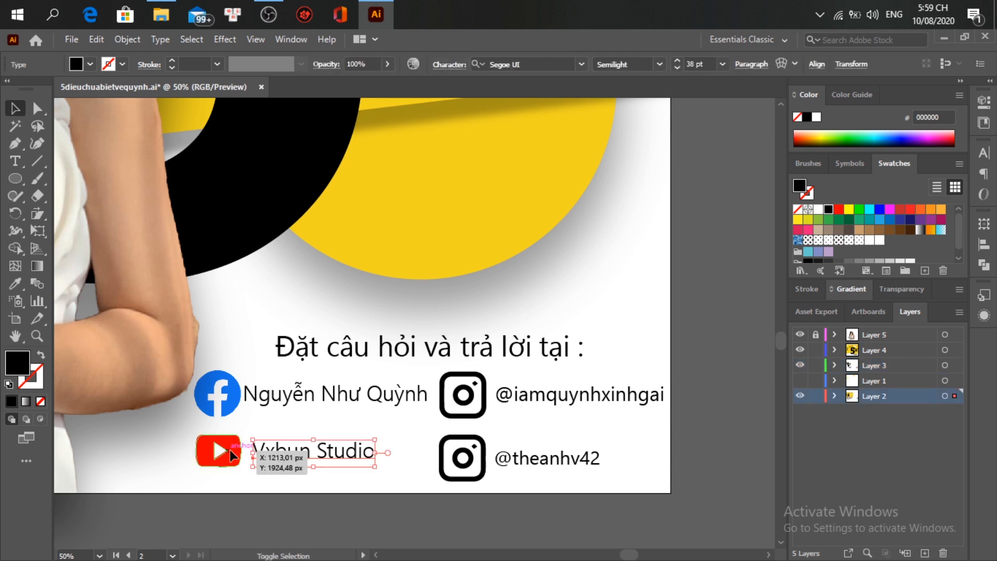
left_click(229, 450, "shift")
left_click_drag(292, 447, 292, 459)
Step: Recentre the 'Đặt câu hỏi và trả lời tại :' heading above the contact rows
left_click(307, 506)
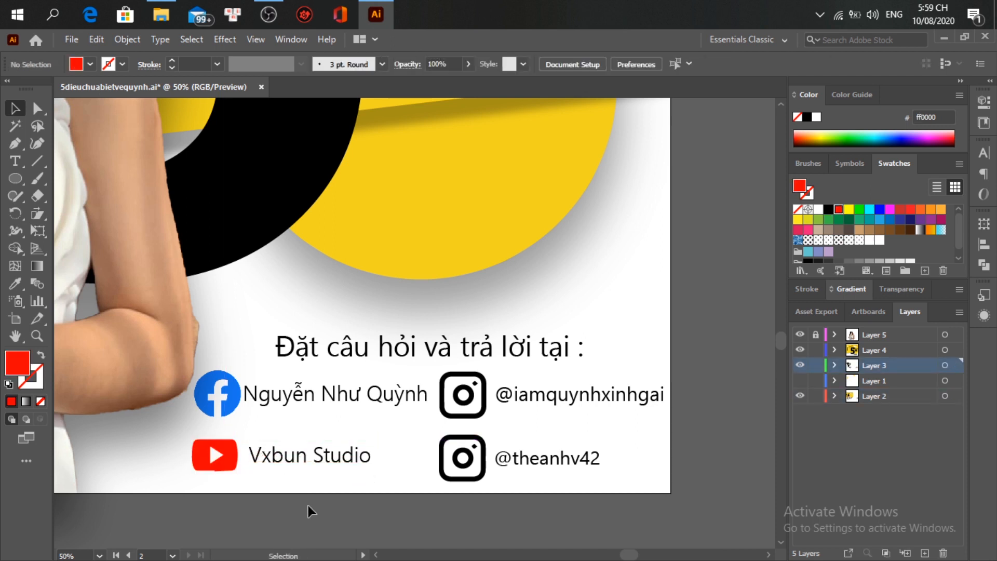
left_click(393, 360)
mouse_move(276, 331)
left_mouse_down()
mouse_move(291, 337)
mouse_move(264, 337)
mouse_move(270, 344)
left_mouse_up()
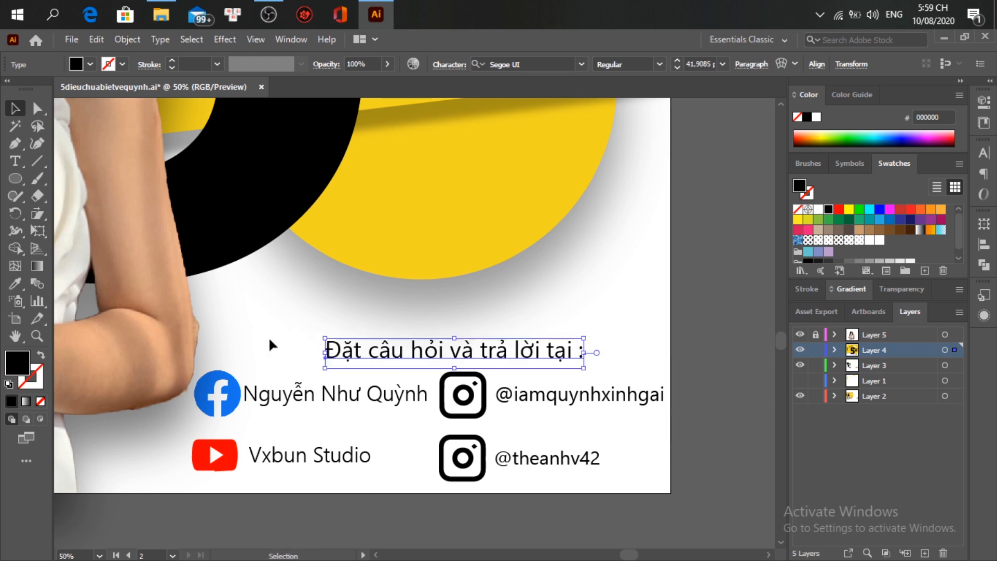
left_click_drag(494, 359, 470, 360)
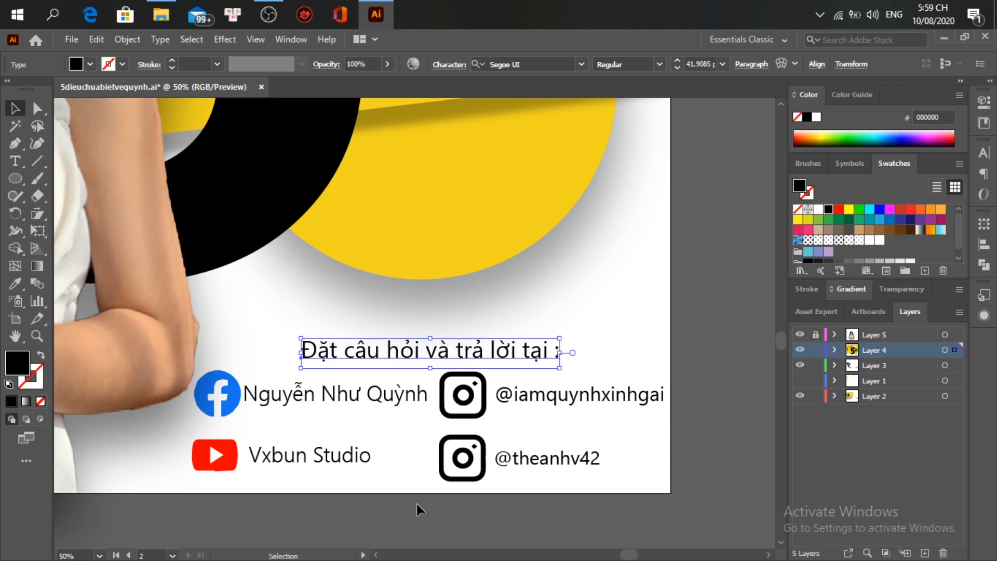
left_click(384, 485)
scroll(383, 486, "down", 4)
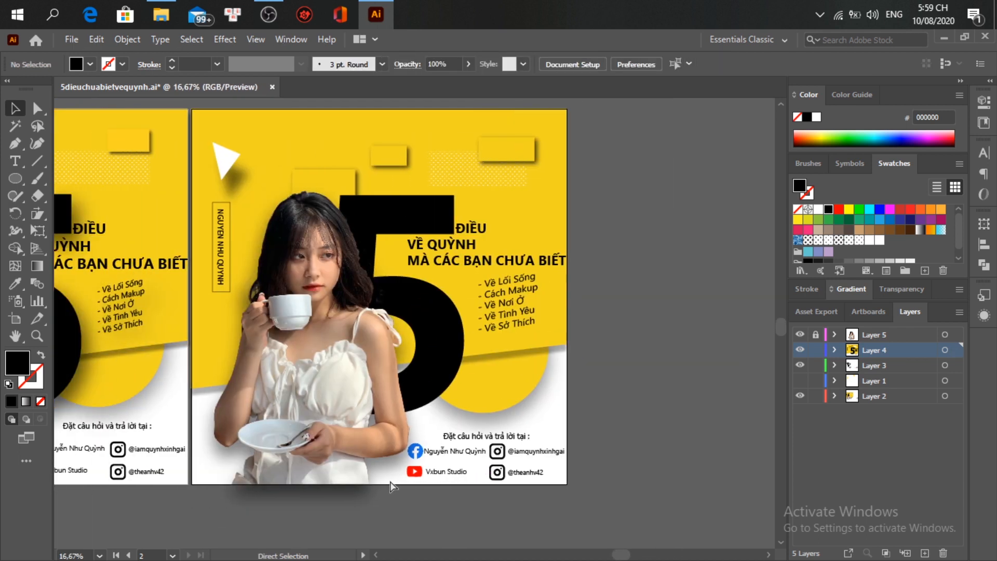
scroll(400, 489, "left", 5)
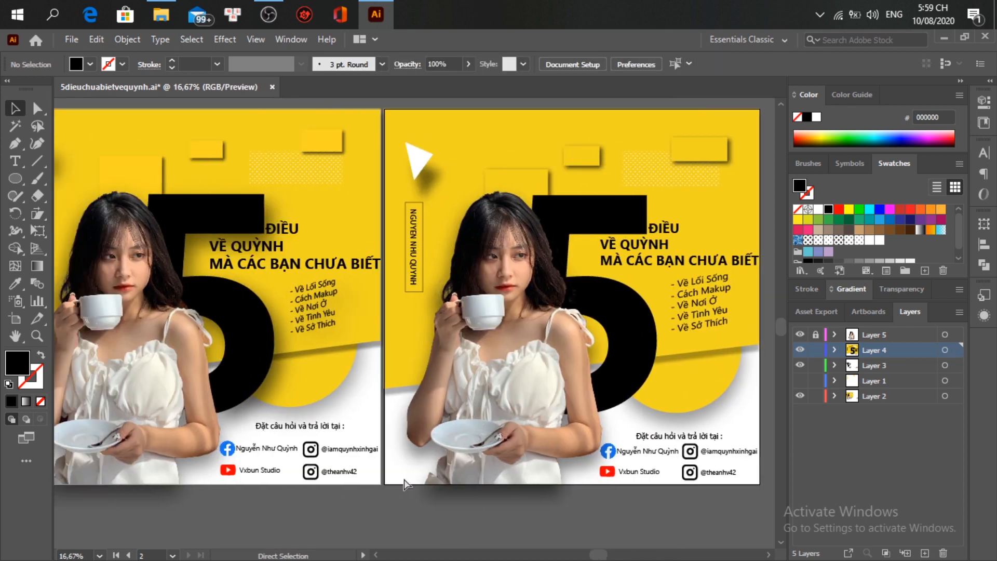
scroll(404, 479, "up", 2)
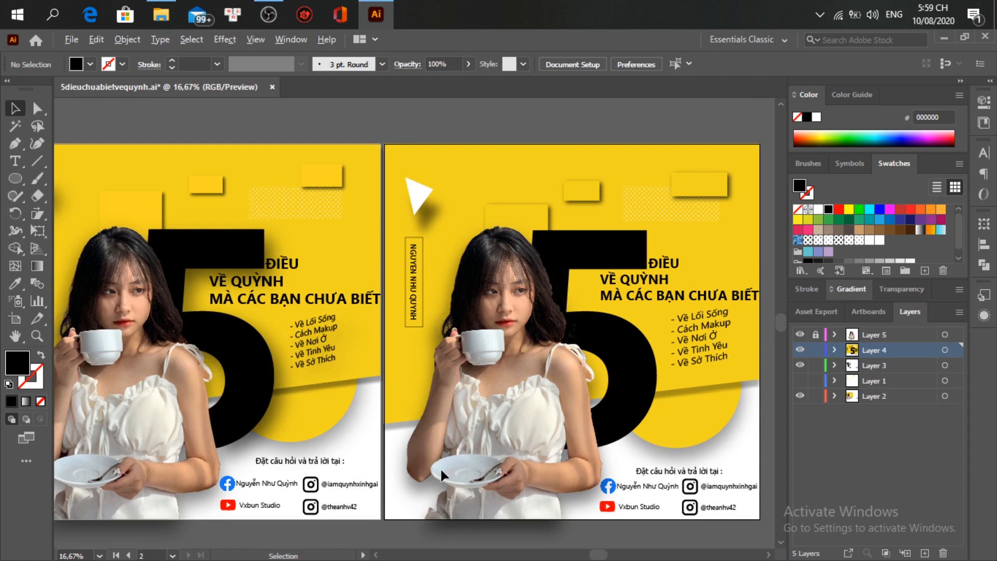
scroll(440, 467, "down", 1)
scroll(440, 467, "down", 3)
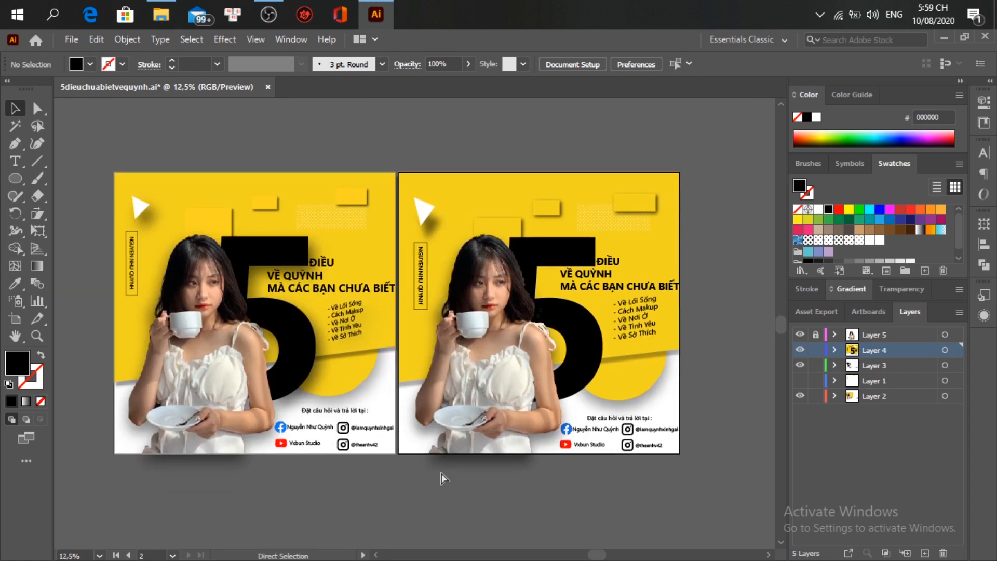
scroll(441, 473, "left", 3)
scroll(441, 479, "right", 1)
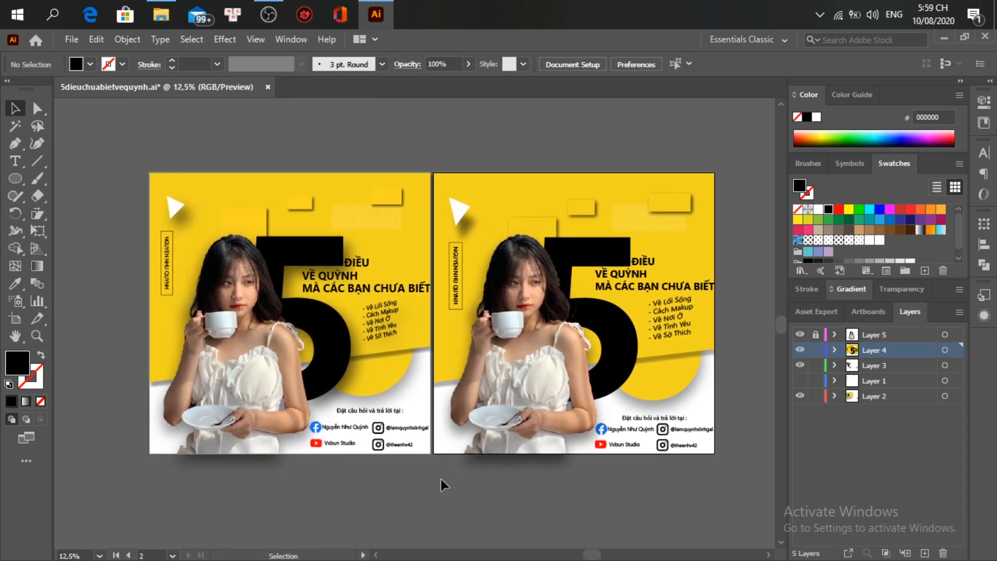
scroll(460, 473, "up", 1)
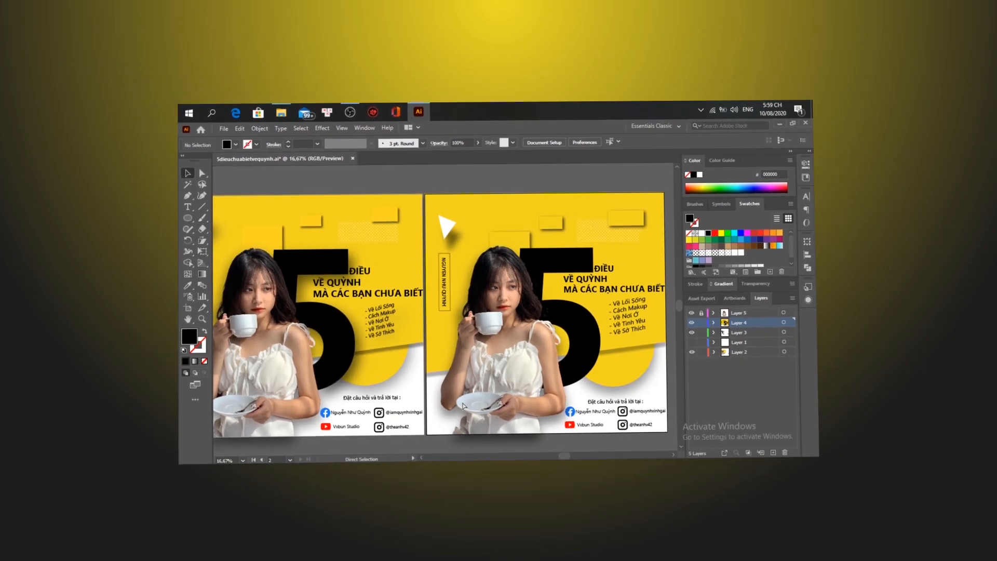
scroll(465, 406, "down", 1)
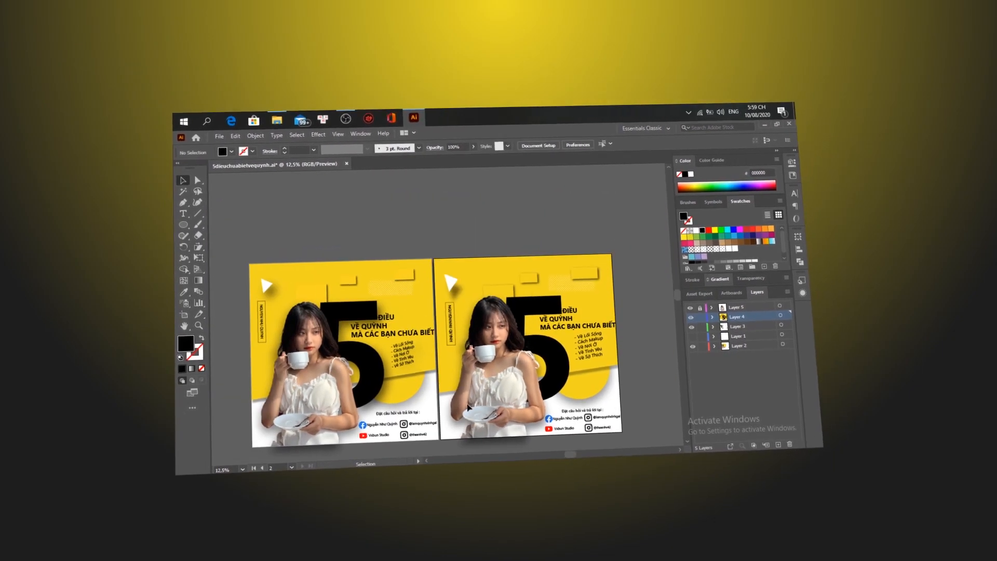
scroll(467, 405, "down", 3)
scroll(468, 405, "left", 2)
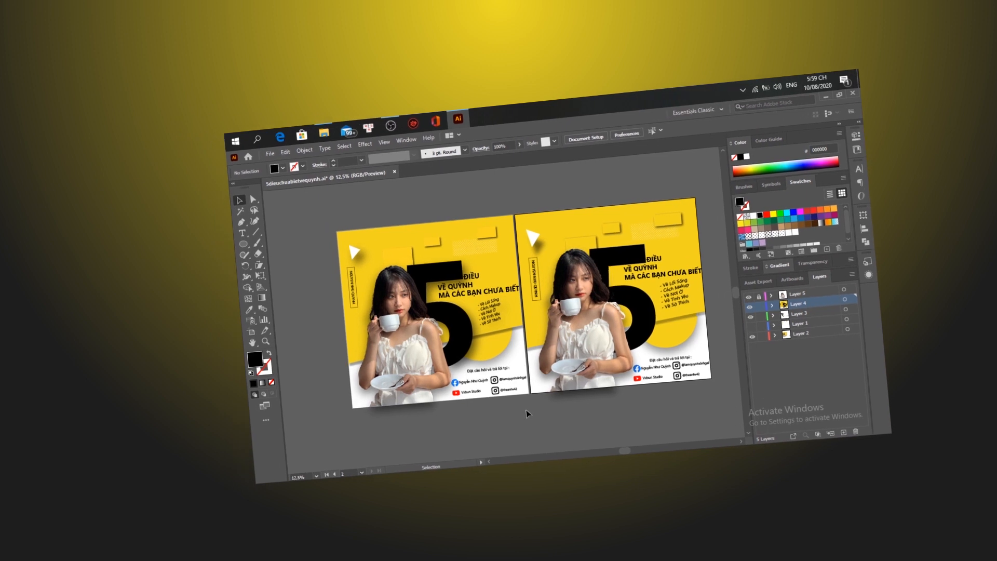